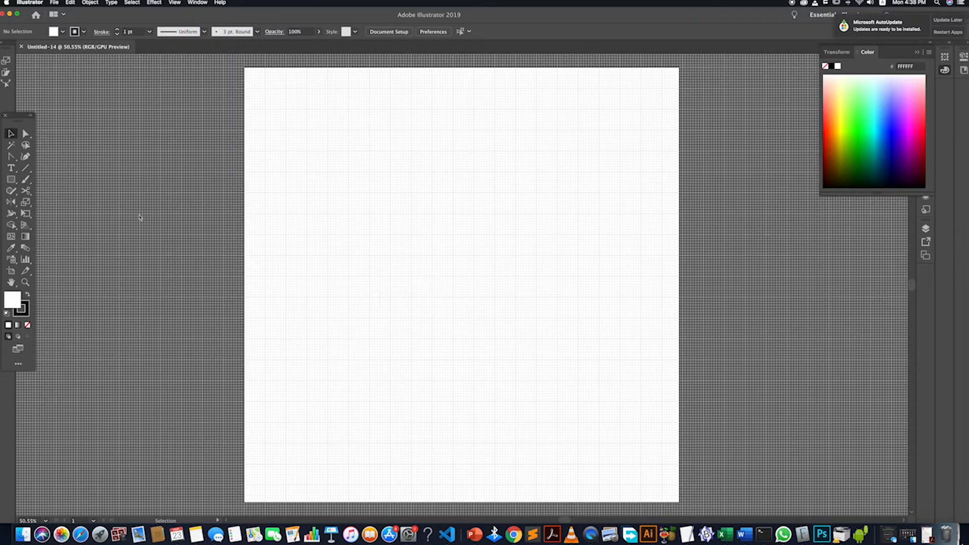
Step: Draw a narrow vertical rectangle about 75 by 369 px left of the artboard's centre
click(10, 179)
drag(391, 216, 411, 319)
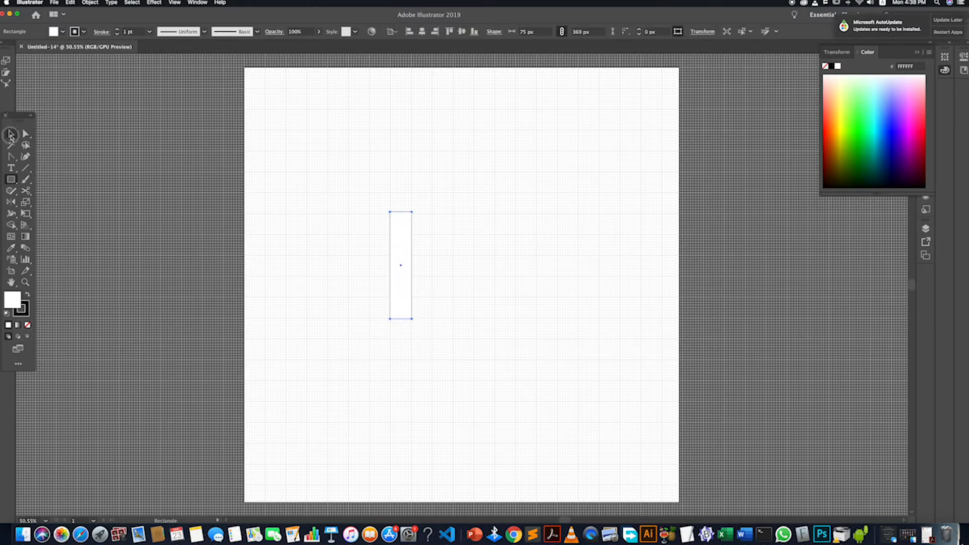
click(10, 133)
Step: Enable Snap to Grid and turn off Snap to Pixel
click(174, 2)
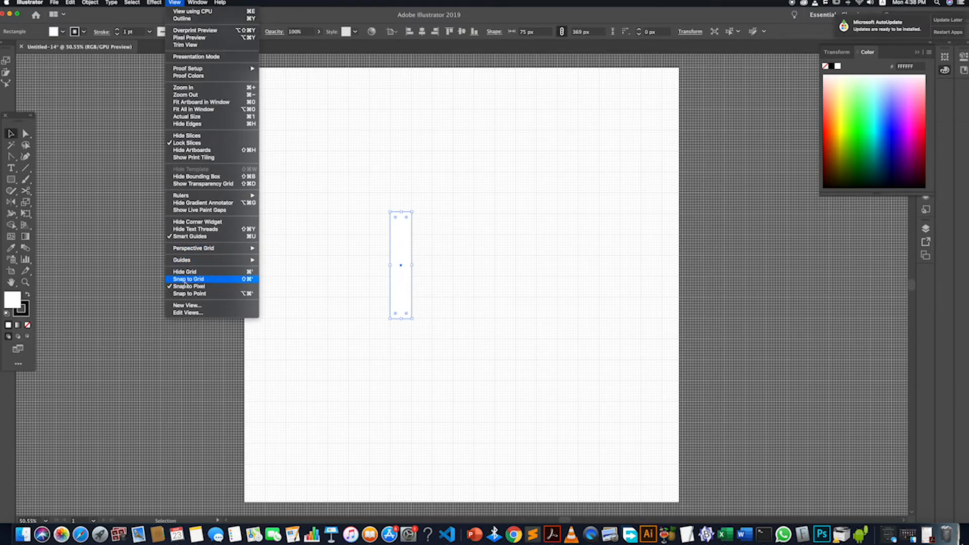
click(188, 279)
click(174, 2)
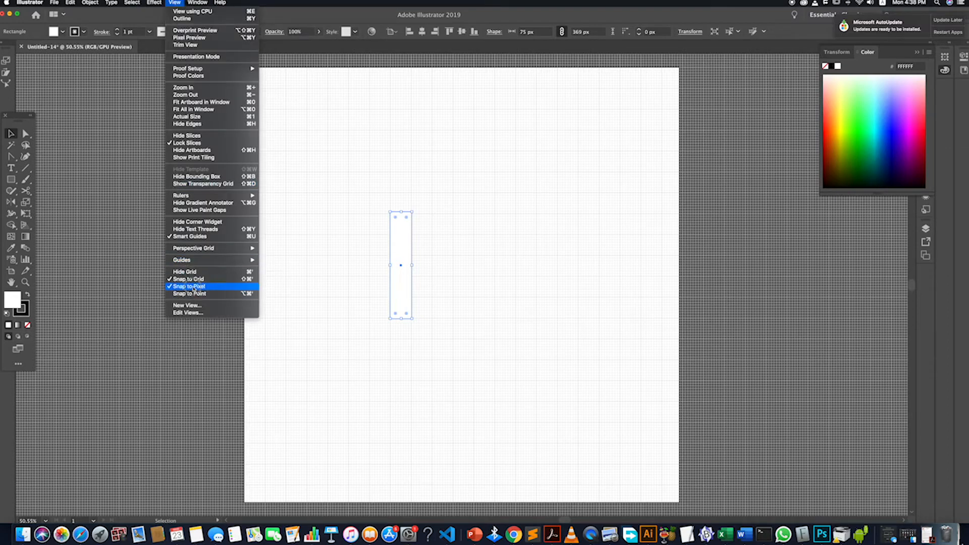
click(188, 286)
Step: Fit the rectangle's edges to the grid lines so that it measures 72 by 360 px
drag(402, 212, 400, 214)
click(451, 302)
key(super+1)
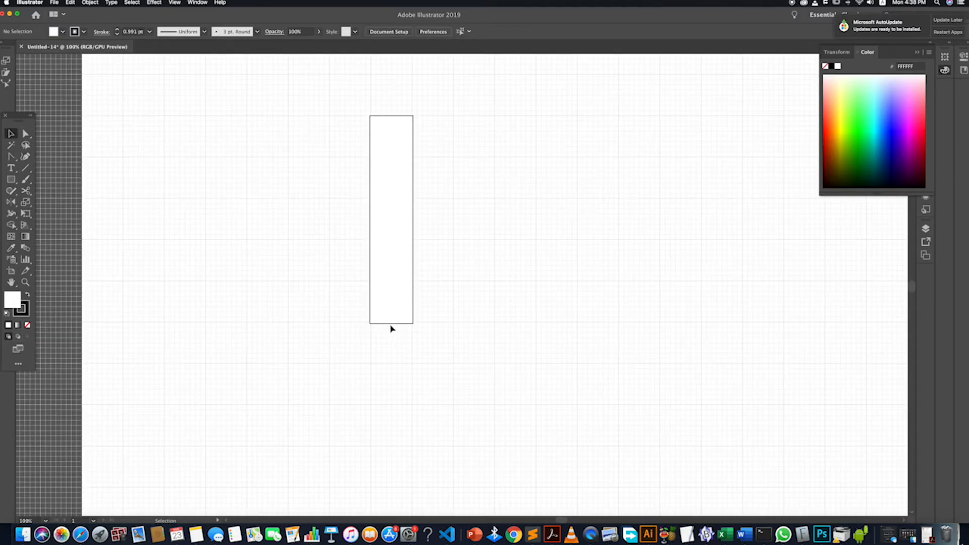
click(391, 323)
drag(391, 323, 391, 320)
click(396, 340)
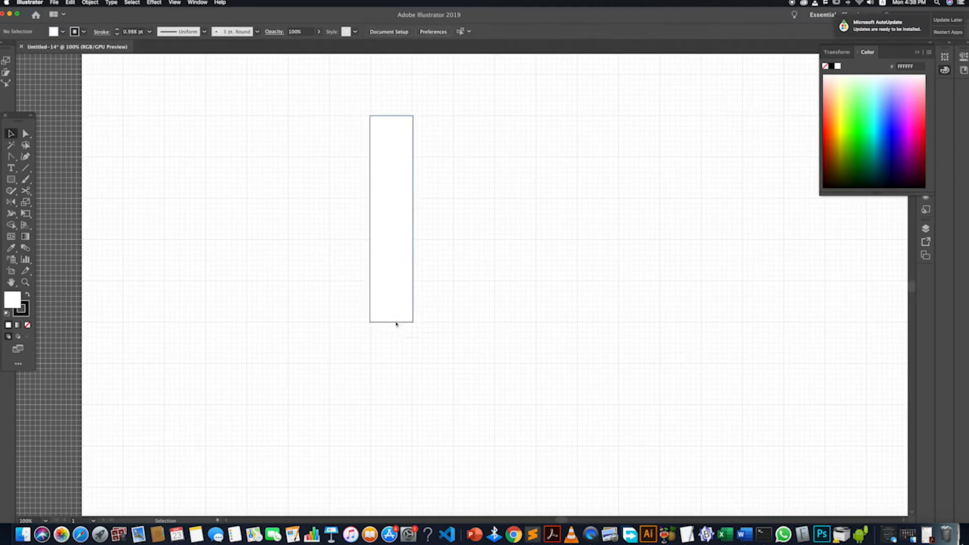
click(393, 294)
drag(392, 294, 392, 293)
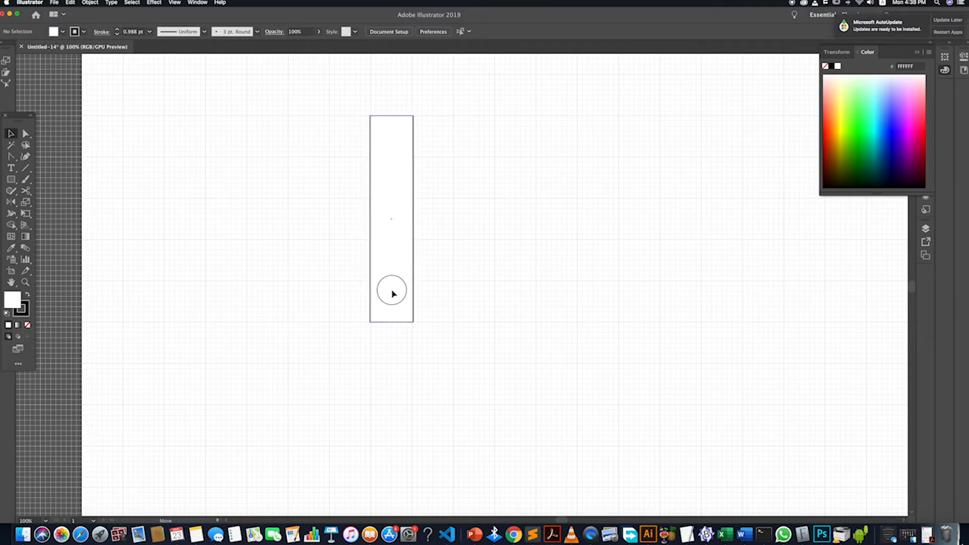
click(430, 337)
alt+scroll(404, 281, up, 1)
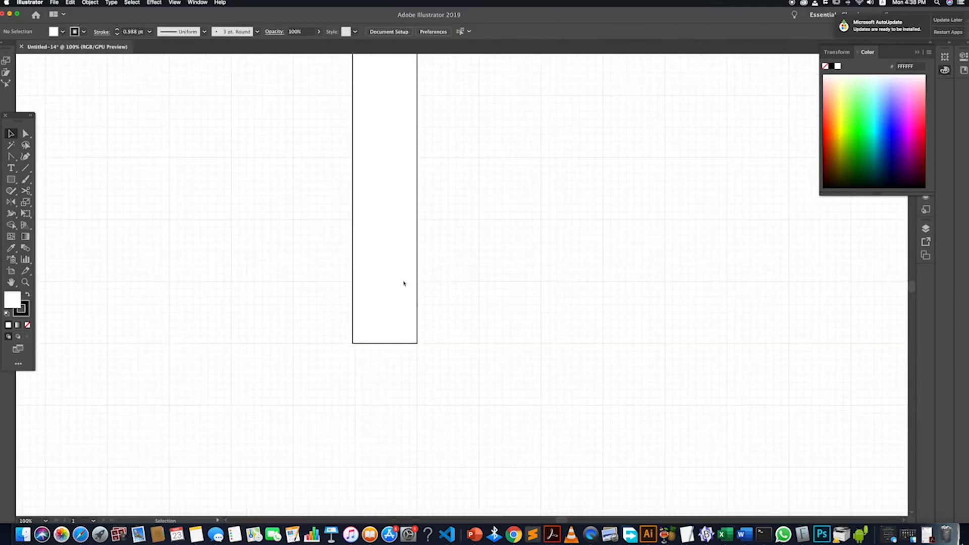
click(372, 292)
drag(353, 189, 355, 190)
click(514, 372)
alt+scroll(404, 375, down, 3)
Step: Swap the rectangle's fill and stroke colours to make it solid black, and remove its stroke
click(389, 331)
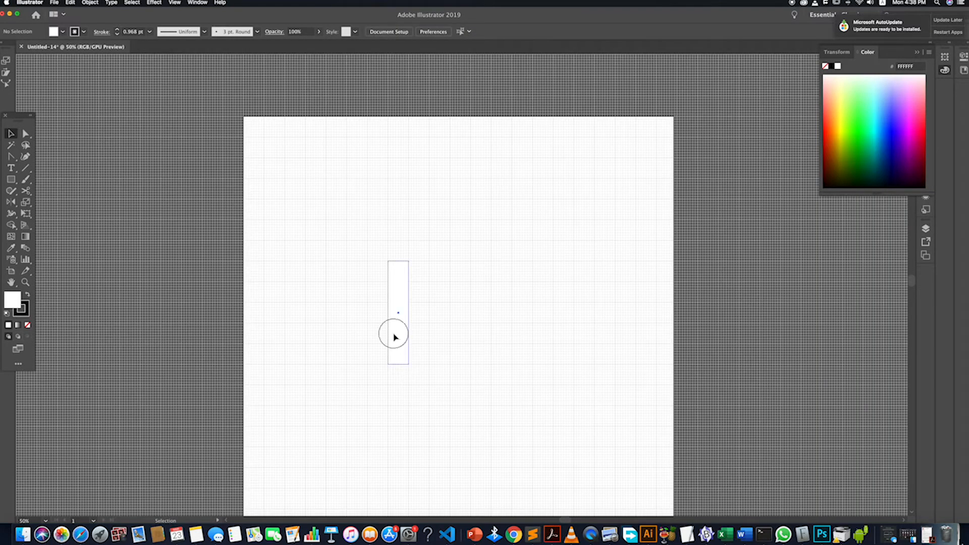
click(27, 295)
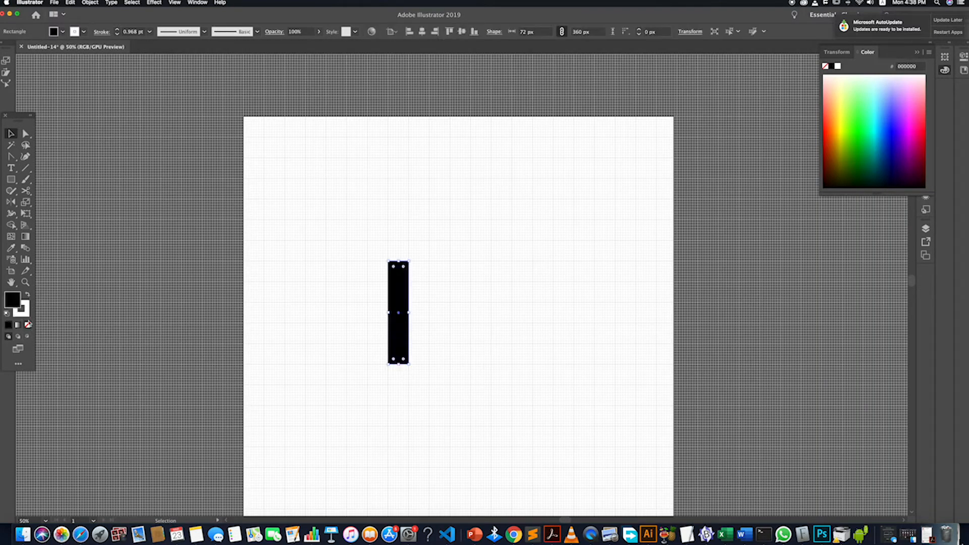
click(21, 309)
click(27, 325)
click(382, 449)
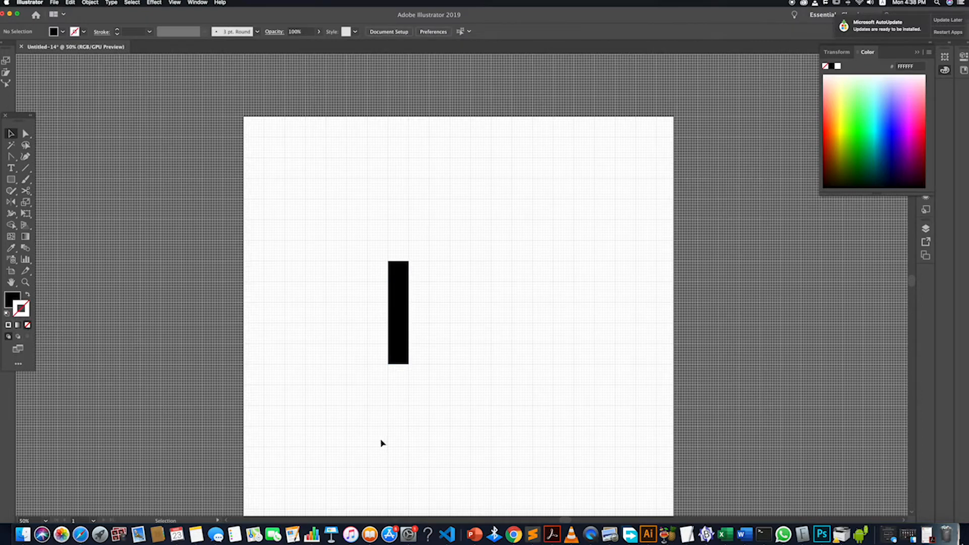
Step: Move the black bar one large grid square down and one to the left, and shorten it to 288 px
drag(401, 342, 402, 361)
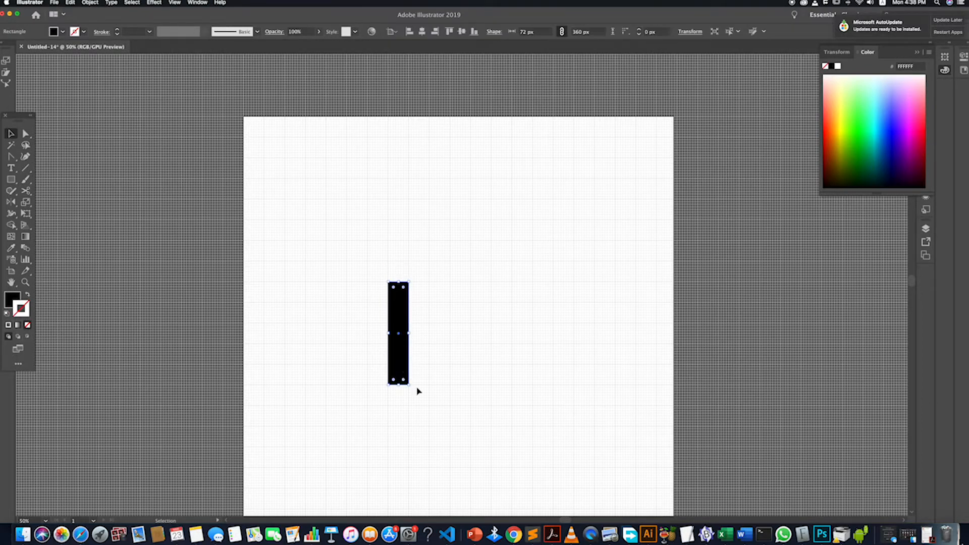
click(426, 395)
scroll(432, 397, right, 3)
scroll(433, 396, right, 1)
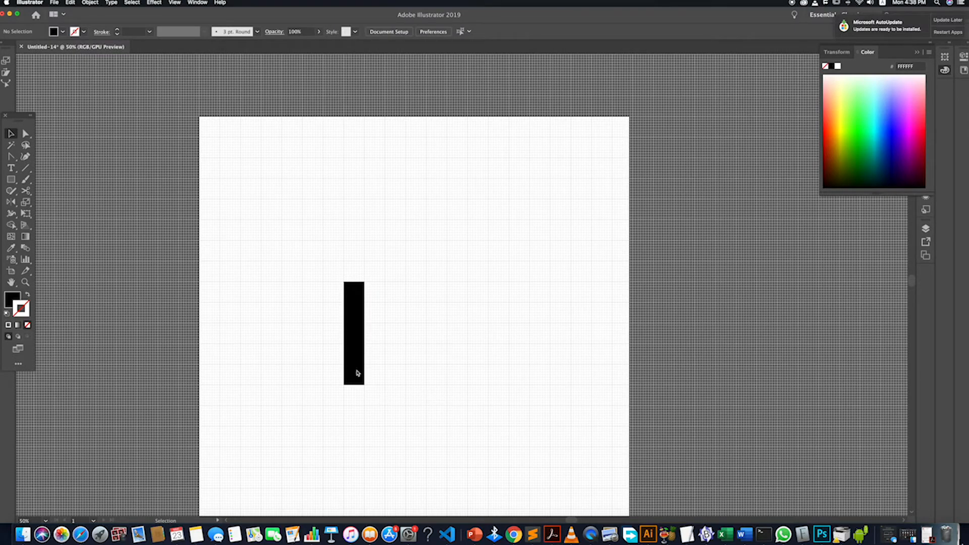
drag(357, 372, 335, 364)
click(358, 401)
scroll(359, 398, right, 3)
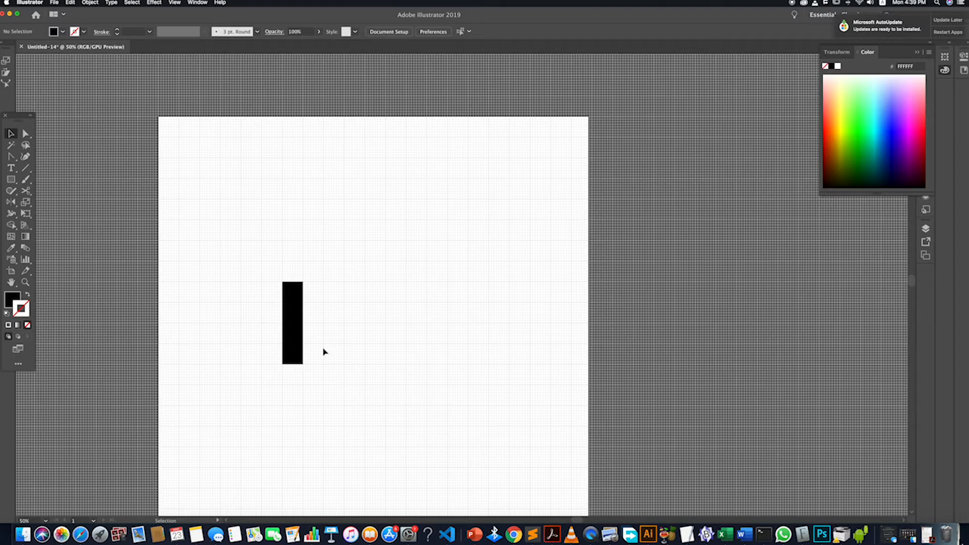
Step: Duplicate the bar, rotate the copy to a 45° diagonal across the original's top, and extend it to about 348 px
drag(299, 348, 325, 333)
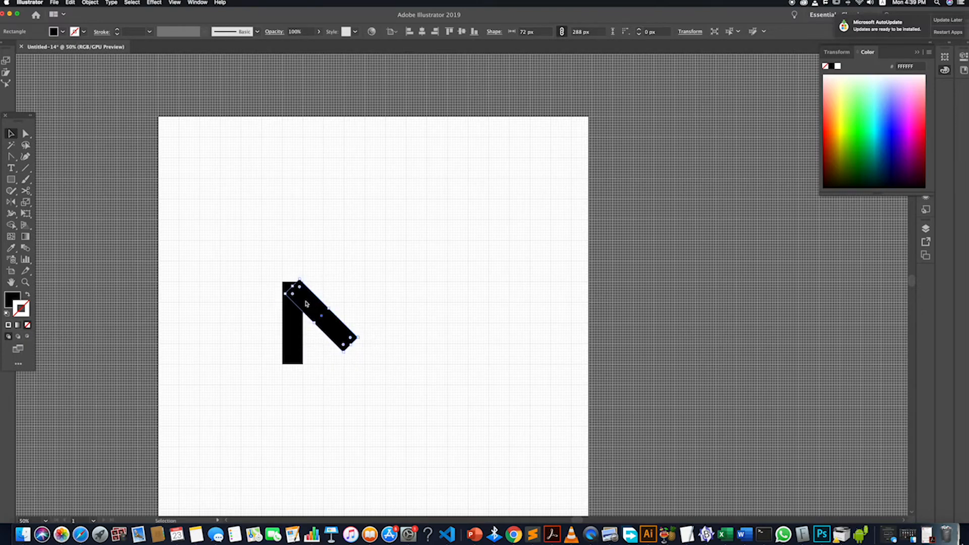
scroll(306, 303, up, 3)
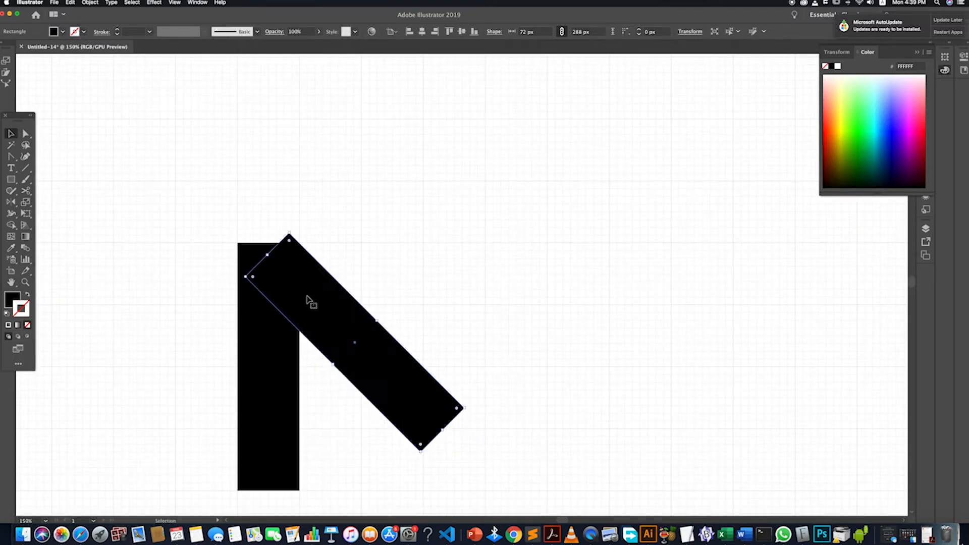
scroll(301, 277, up, 2)
scroll(301, 278, up, 5)
scroll(302, 279, down, 2)
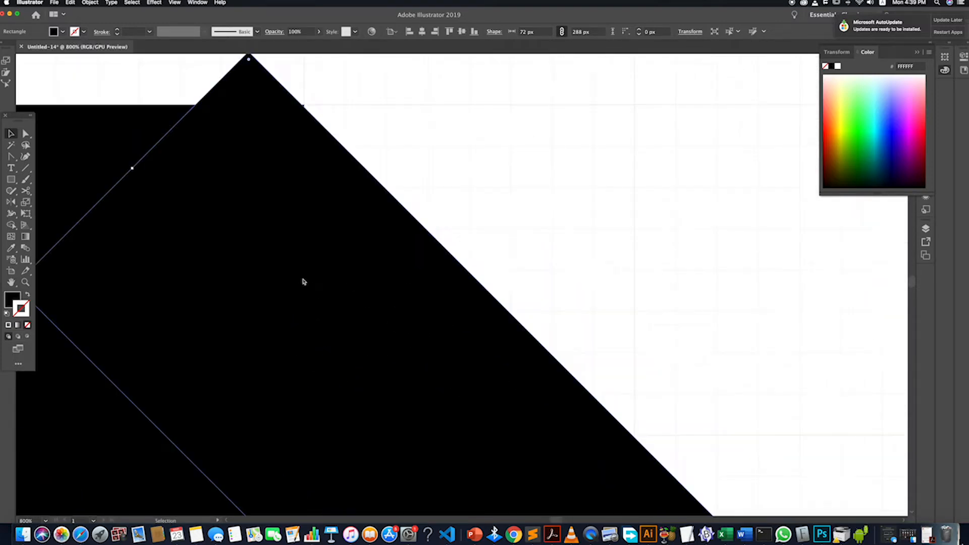
drag(303, 283, 237, 199)
scroll(341, 277, down, 3)
scroll(255, 252, down, 3)
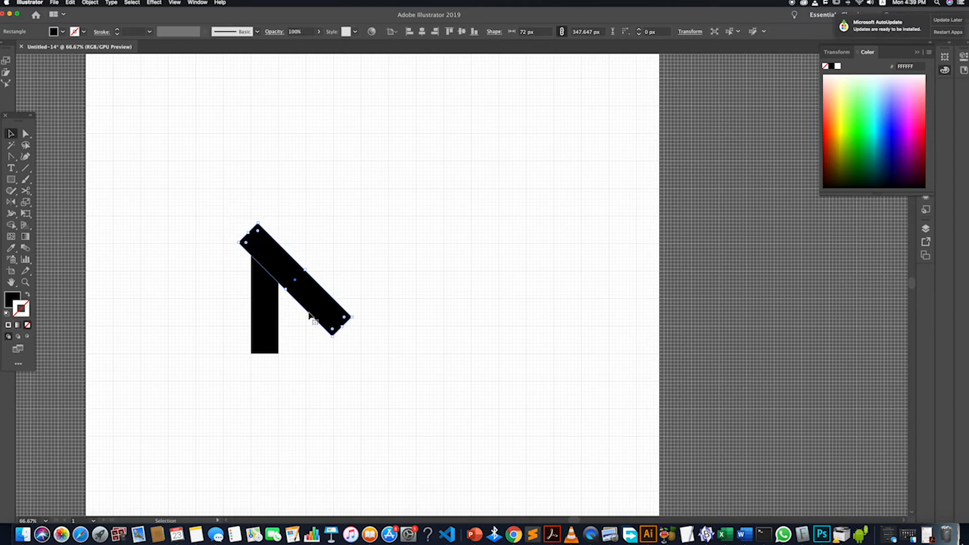
click(332, 373)
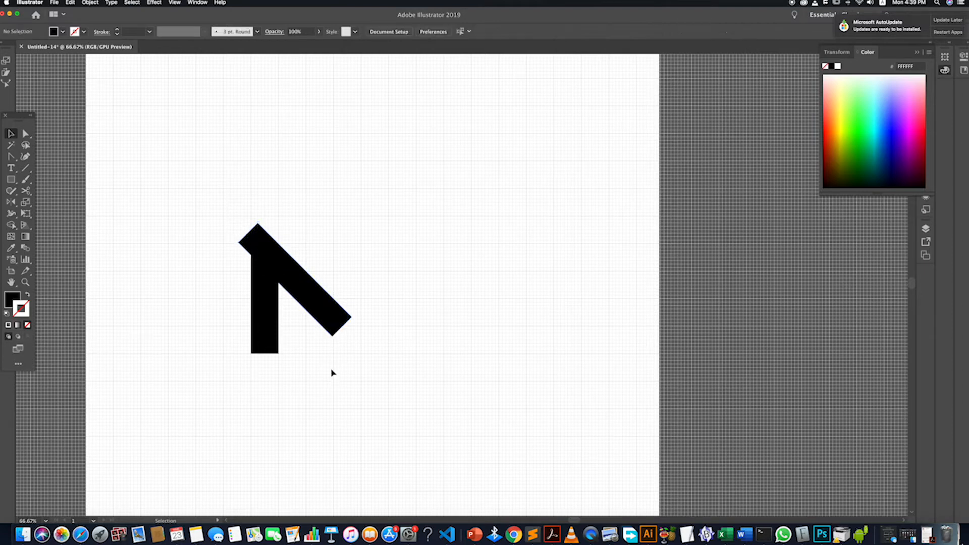
Step: Extend the diagonal bar's lower end to a length of about 611 px
click(333, 319)
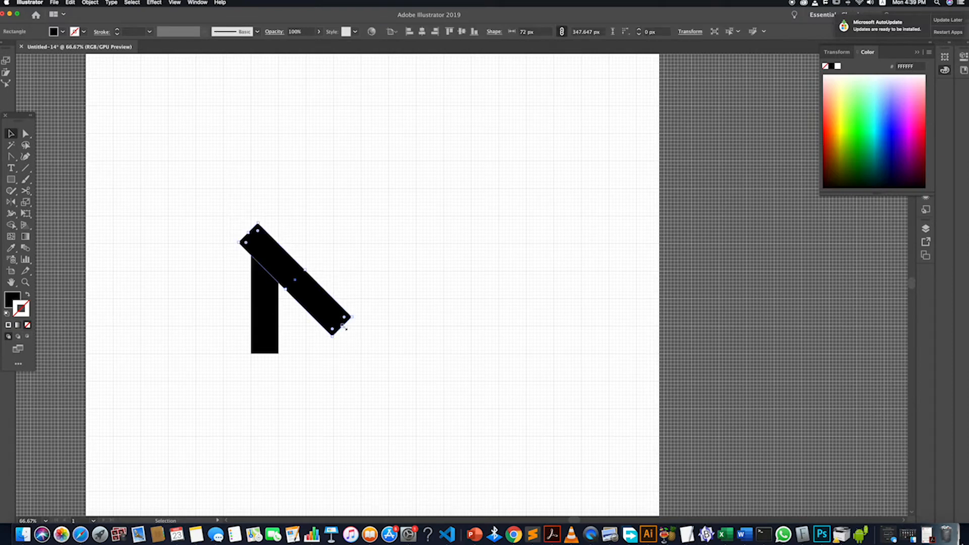
drag(345, 327, 390, 396)
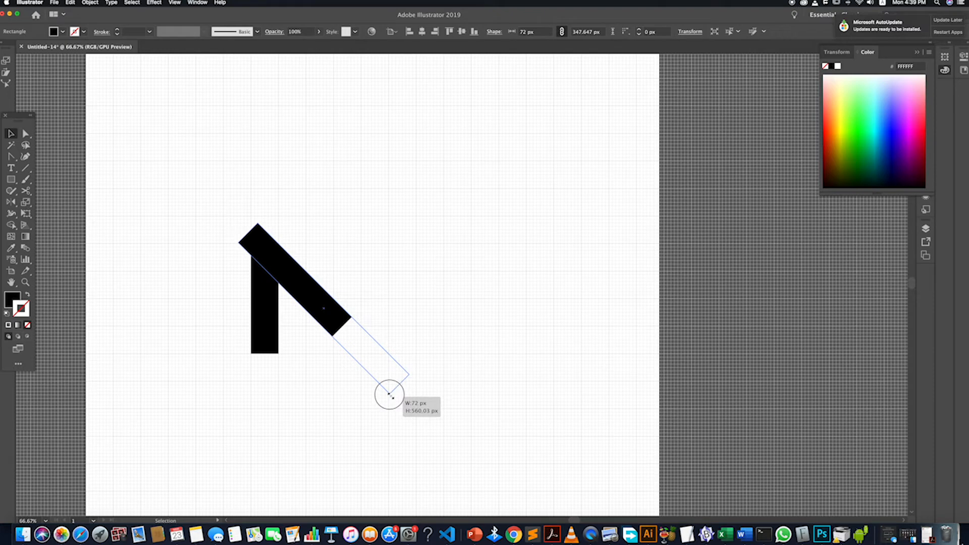
mouse_move(390, 396)
mouse_down()
mouse_move(380, 378)
mouse_move(404, 405)
mouse_up()
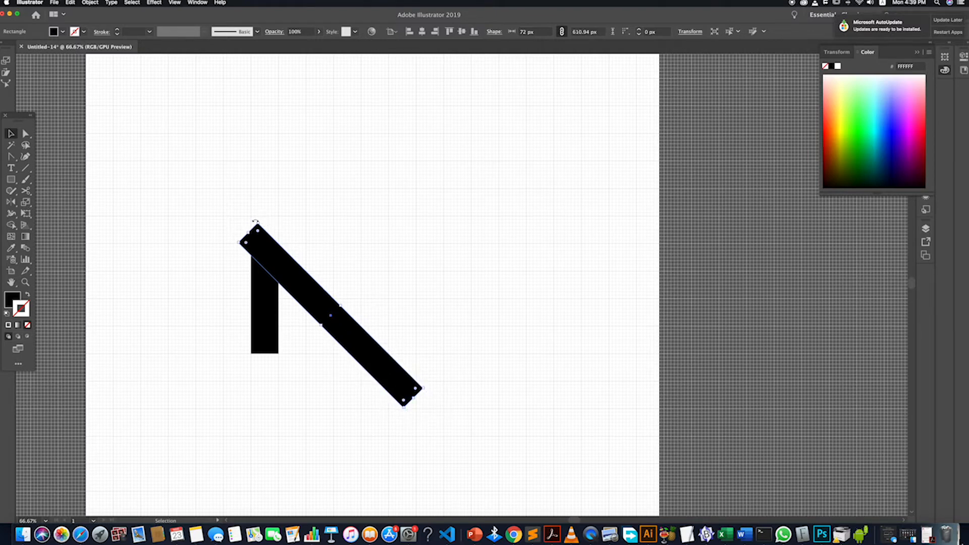
Step: Rotate the diagonal bar to a steeper angle over the vertical bar's top and shorten its lower end to about 542 px
drag(255, 221, 278, 214)
drag(281, 272, 281, 274)
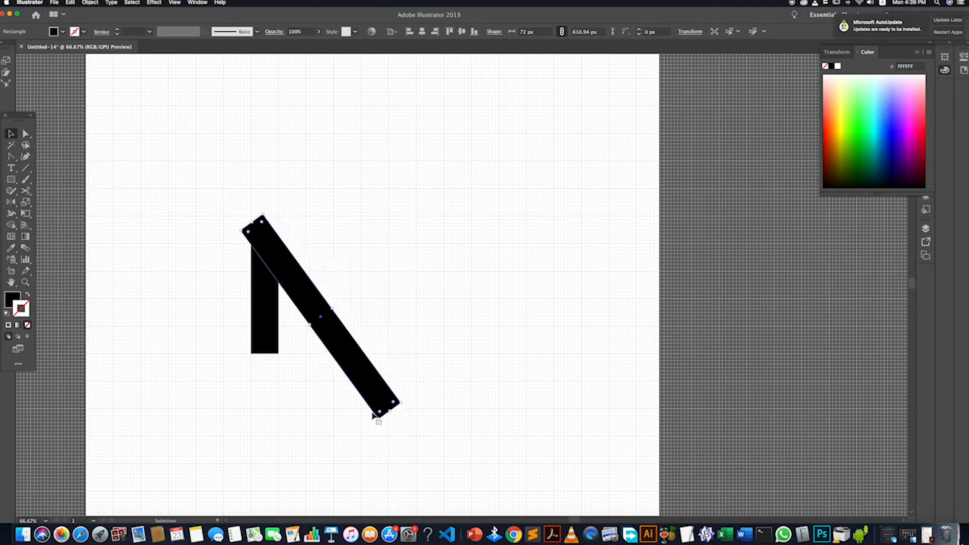
click(414, 440)
click(387, 403)
click(426, 457)
click(395, 409)
drag(394, 411, 377, 391)
click(418, 442)
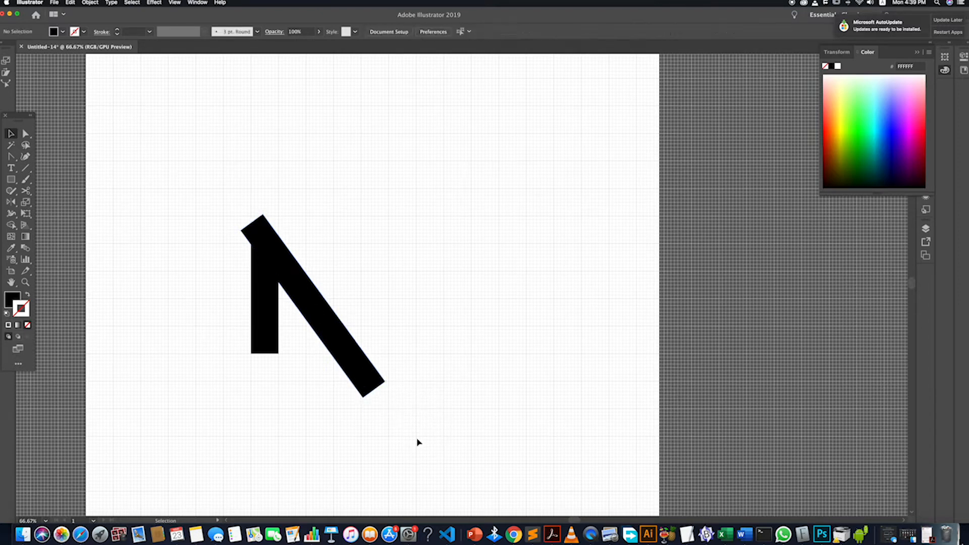
drag(350, 352, 375, 356)
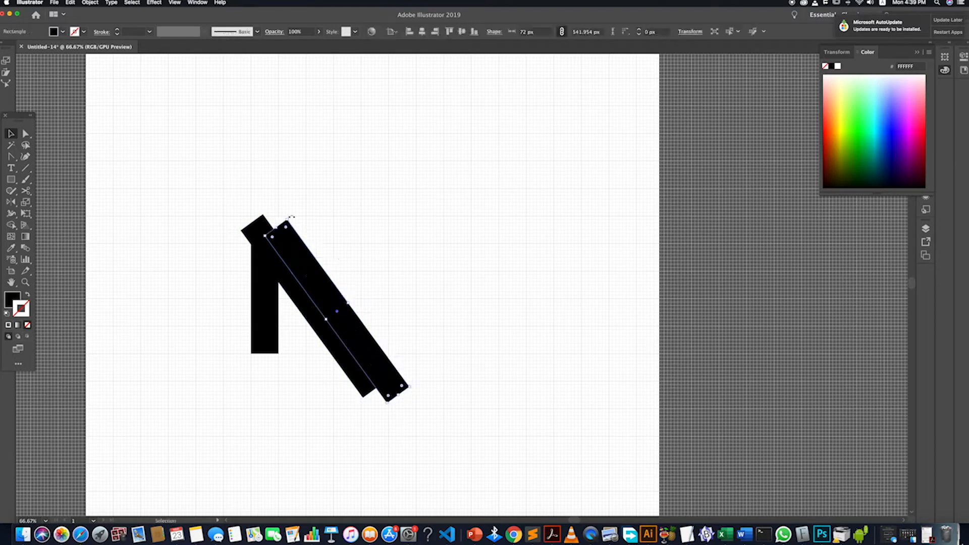
click(272, 302)
click(393, 382)
key(Delete)
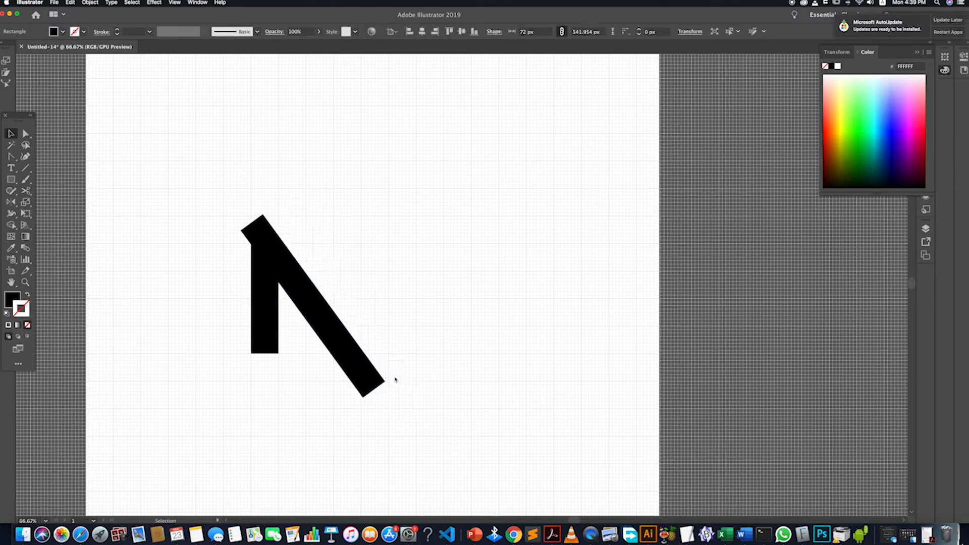
Step: Duplicate the vertical bar onto the diagonal's lower end to form an N, and extend the copy upward to 360 px
drag(263, 328, 366, 354)
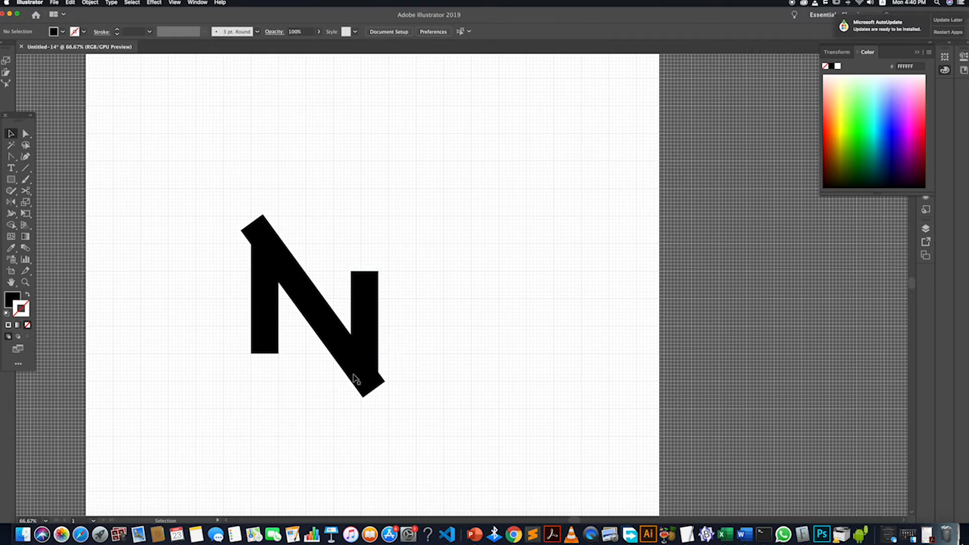
click(355, 376)
click(368, 375)
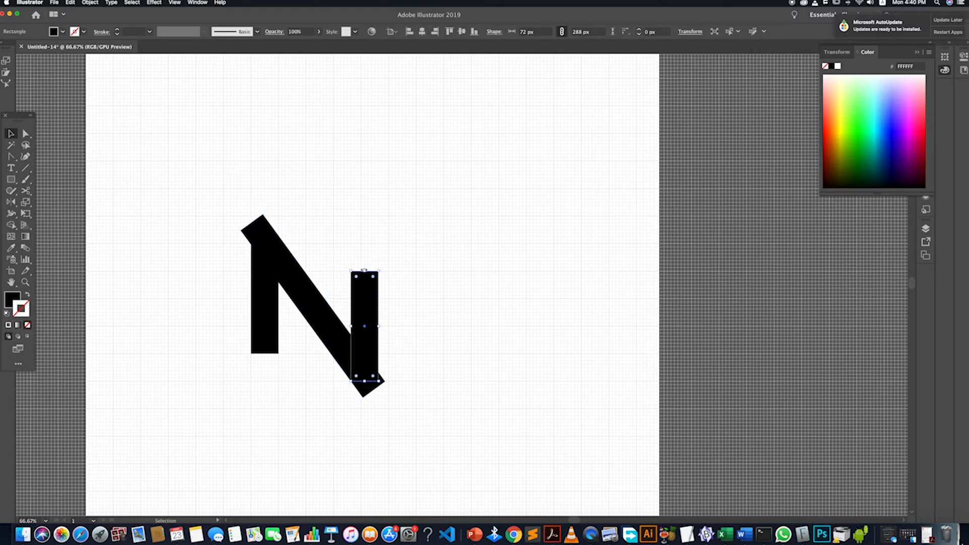
drag(366, 271, 361, 244)
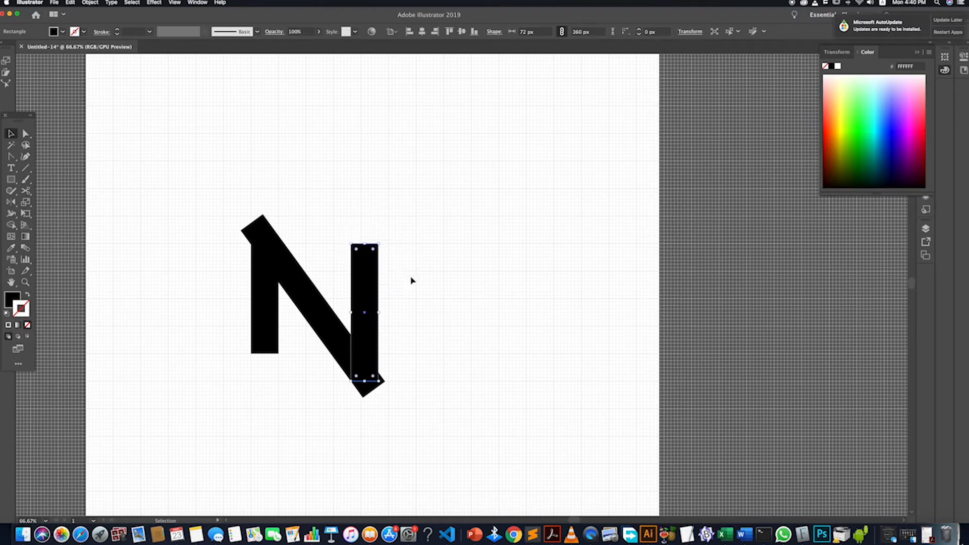
click(446, 302)
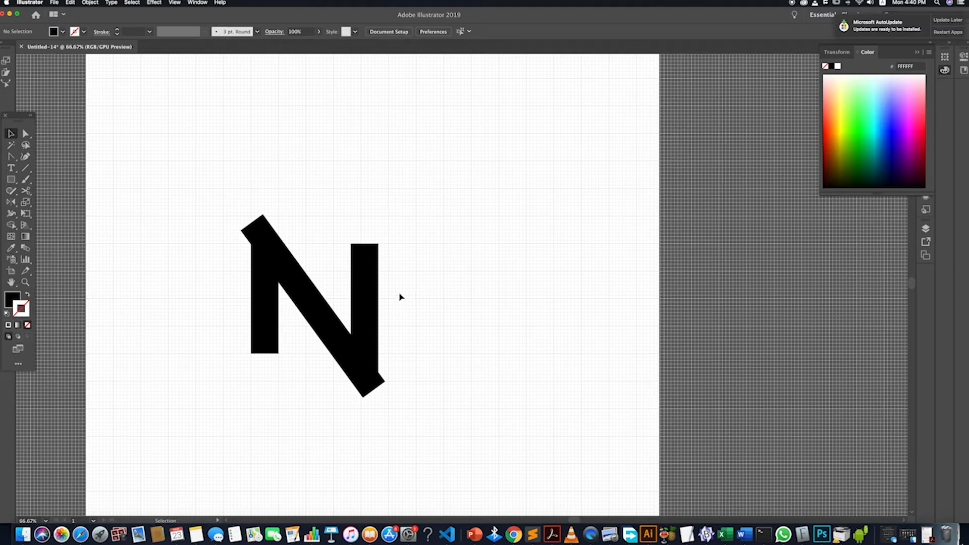
click(293, 292)
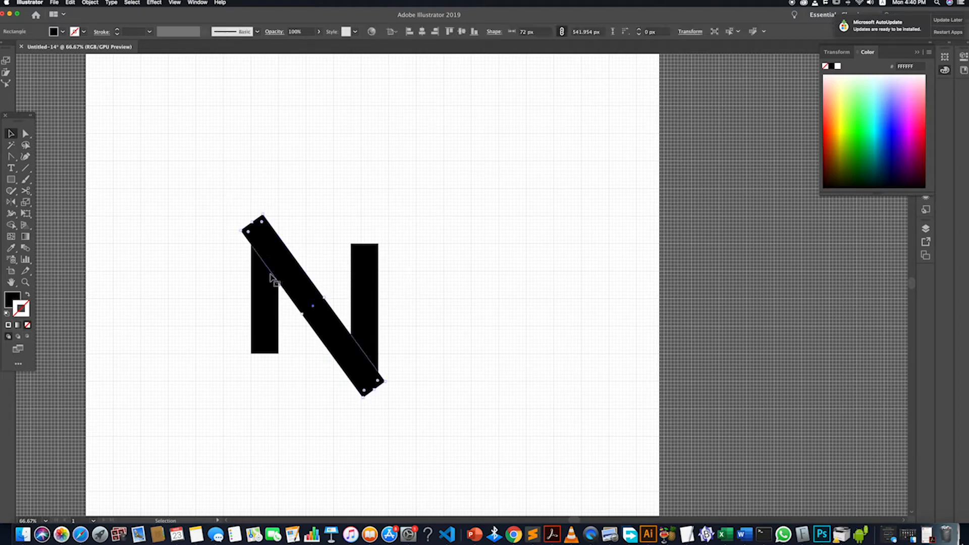
click(448, 331)
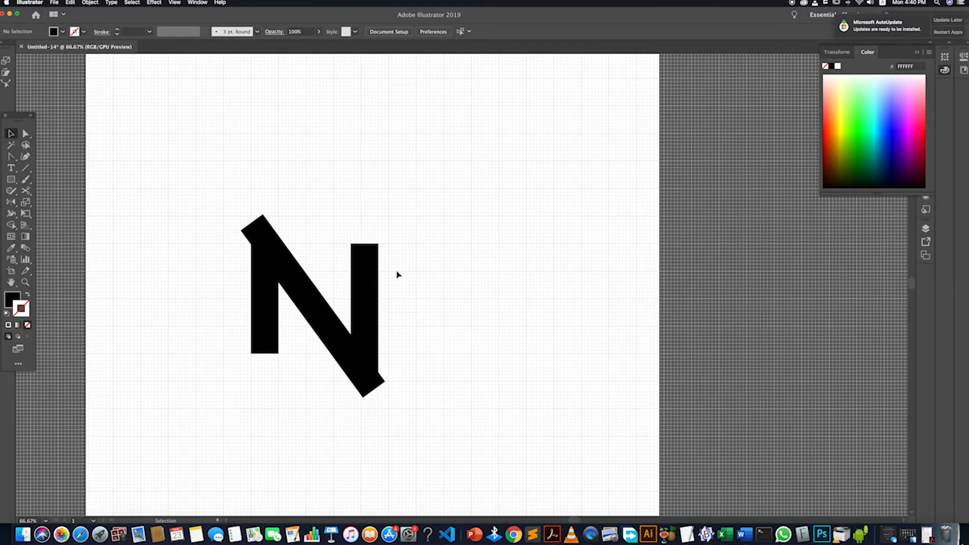
Step: Add the text "NOVSKY PRO" below the N and scale it up to about 195 pt
click(11, 168)
click(170, 420)
text(NOVSKY PRO)
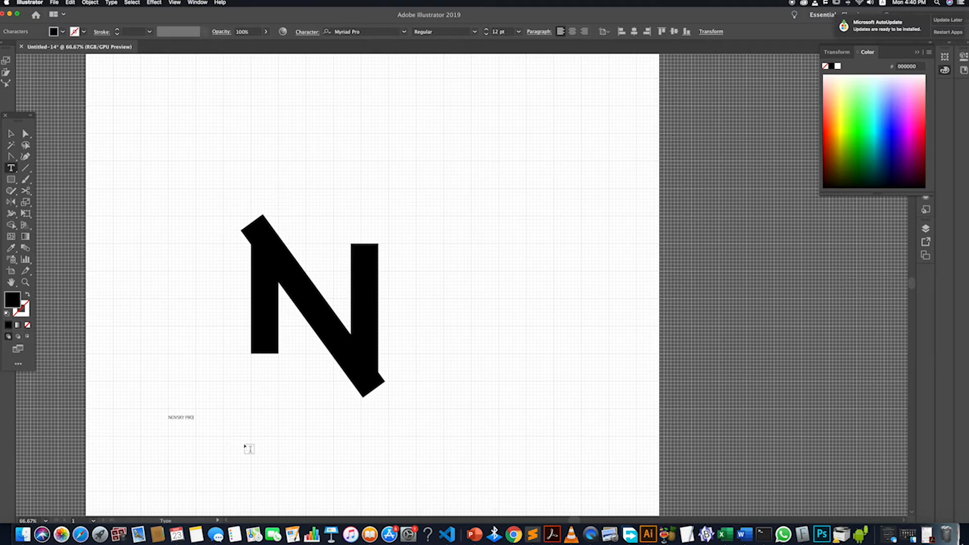
click(11, 133)
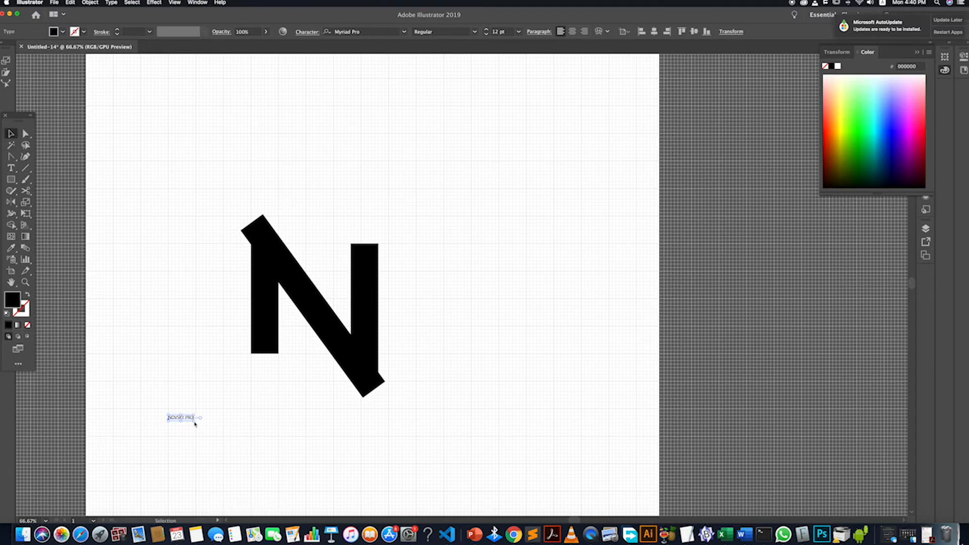
drag(194, 421, 574, 519)
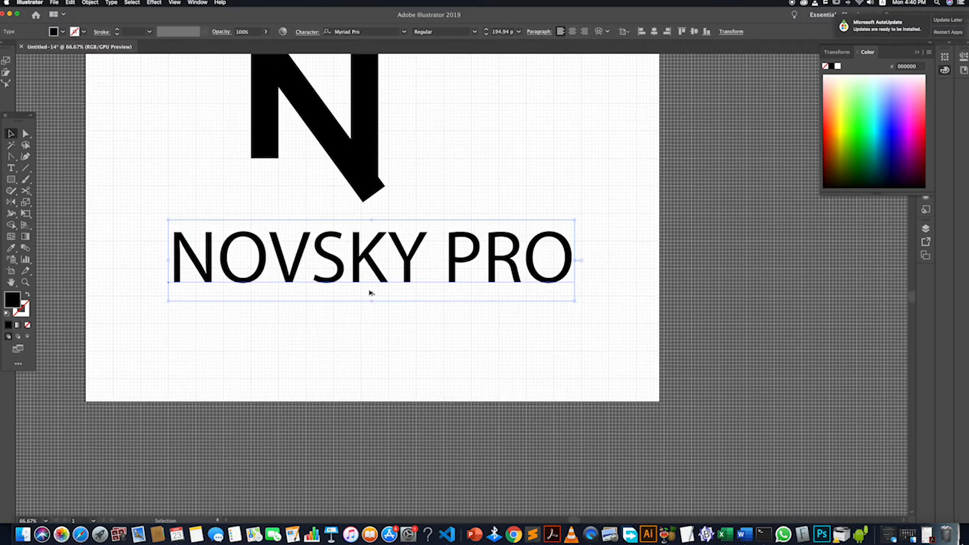
scroll(369, 293, down, 2)
scroll(369, 292, up, 3)
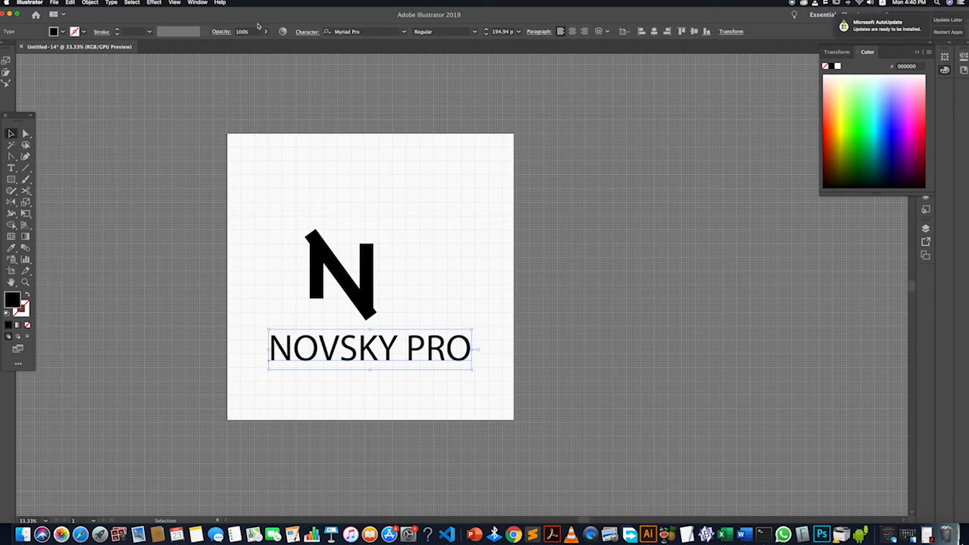
Step: Try the League Gothic font on the NOVSKY PRO text
click(343, 32)
click(404, 31)
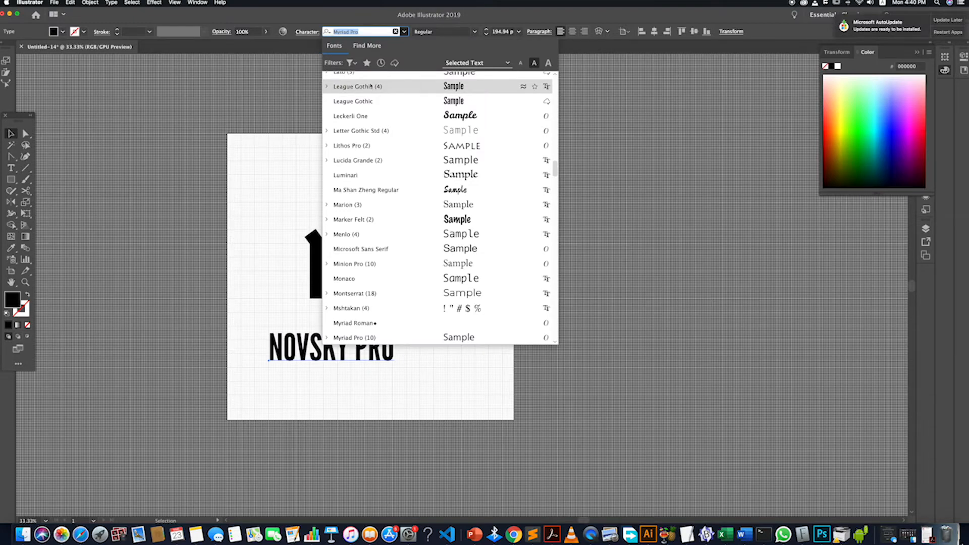
click(370, 86)
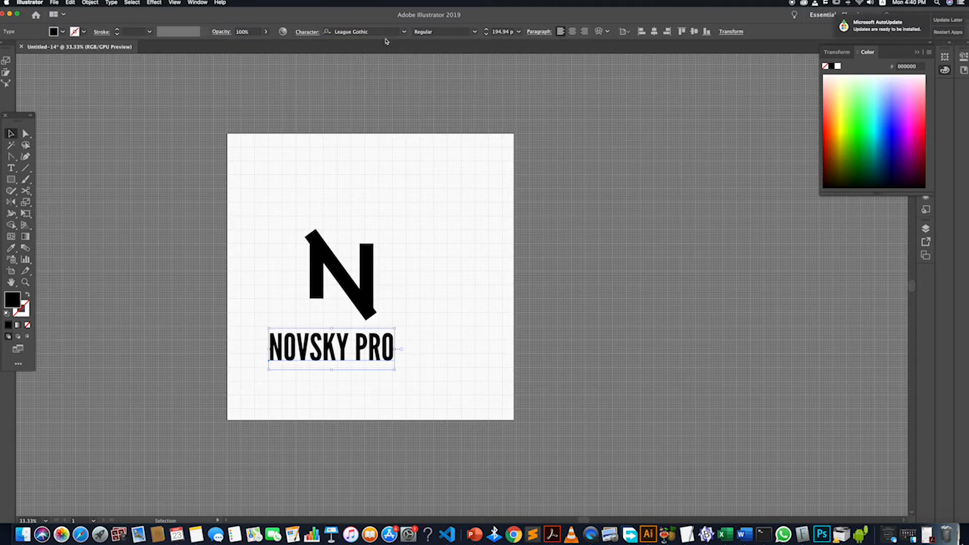
Step: Set the font of the NOVSKY PRO text to Lato
click(382, 32)
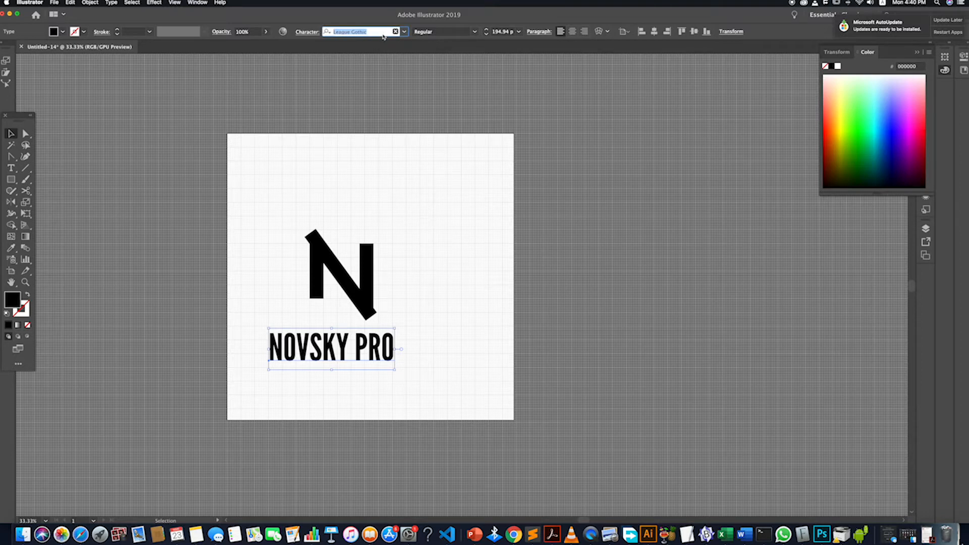
text(Lato)
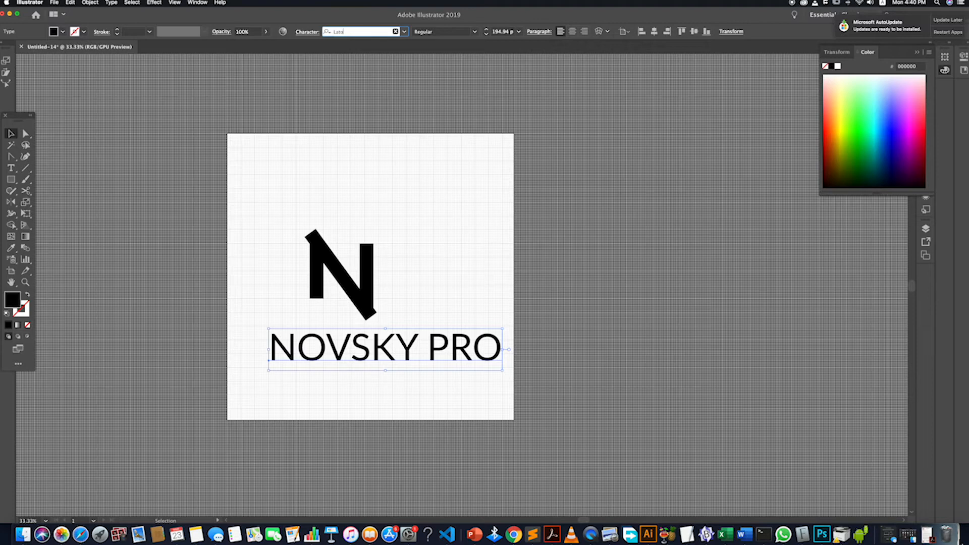
key(Down)
key(Down)
key(Up)
key(Up)
key(Return)
click(564, 339)
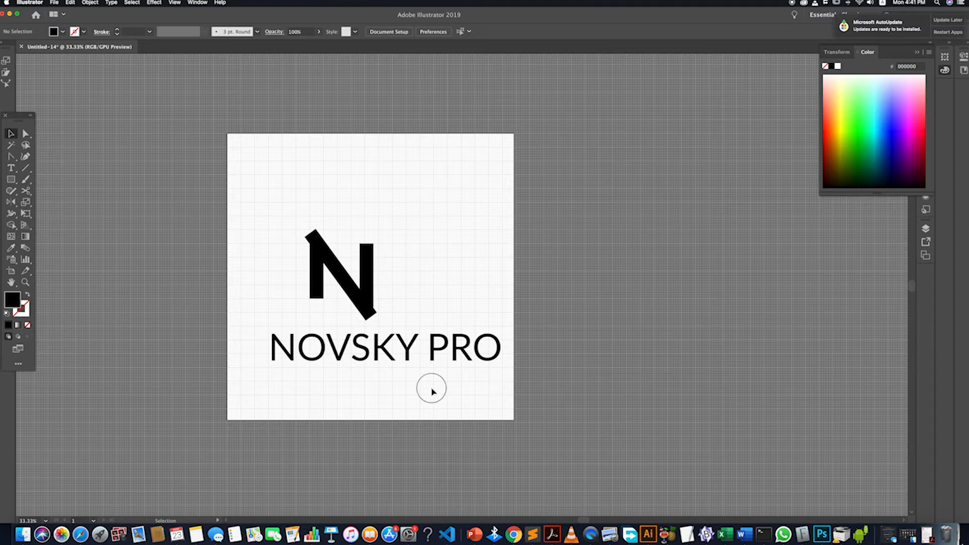
click(431, 349)
click(402, 277)
Step: Draw a black circle about 180 px wide against the upper right side of the N's right vertical bar
scroll(384, 258, up, 1)
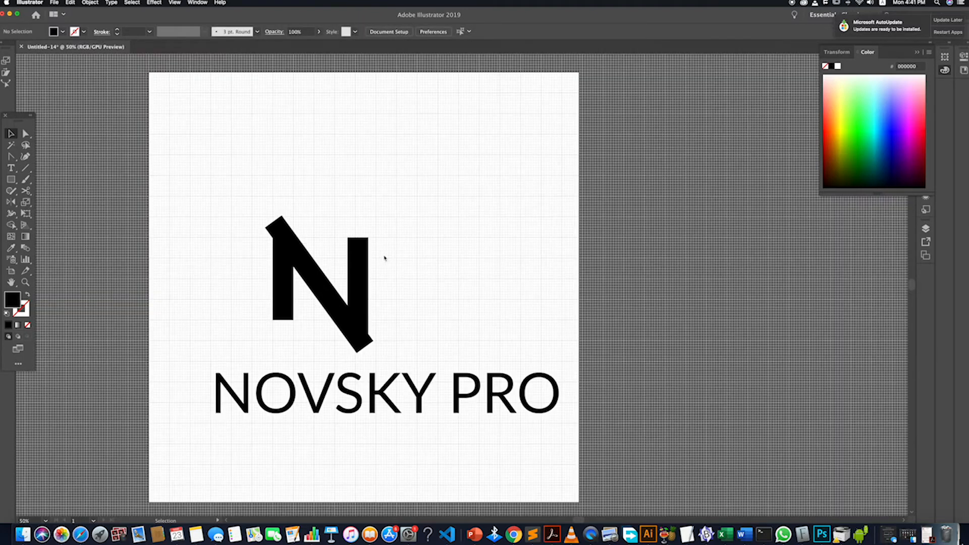
click(11, 179)
drag(11, 179, 56, 201)
drag(364, 238, 418, 259)
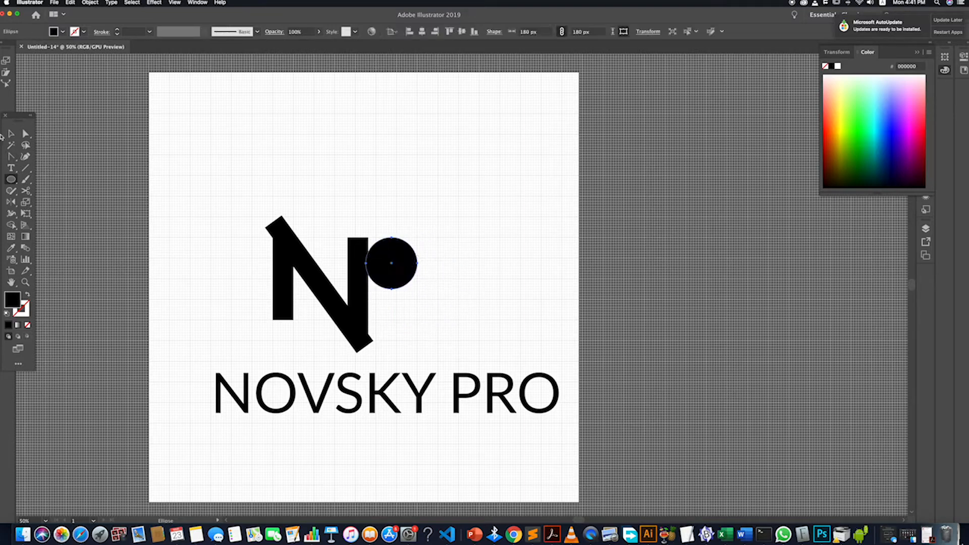
key(v)
click(475, 286)
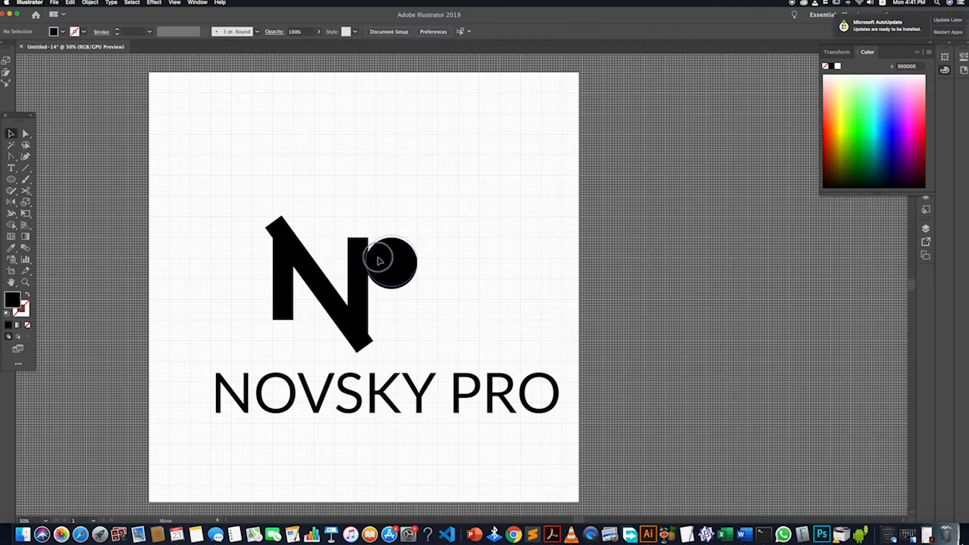
Step: Nudge the circle slightly upward and duplicate it horizontally to the right so that the copy partly overlaps the original
drag(377, 257, 428, 260)
click(473, 305)
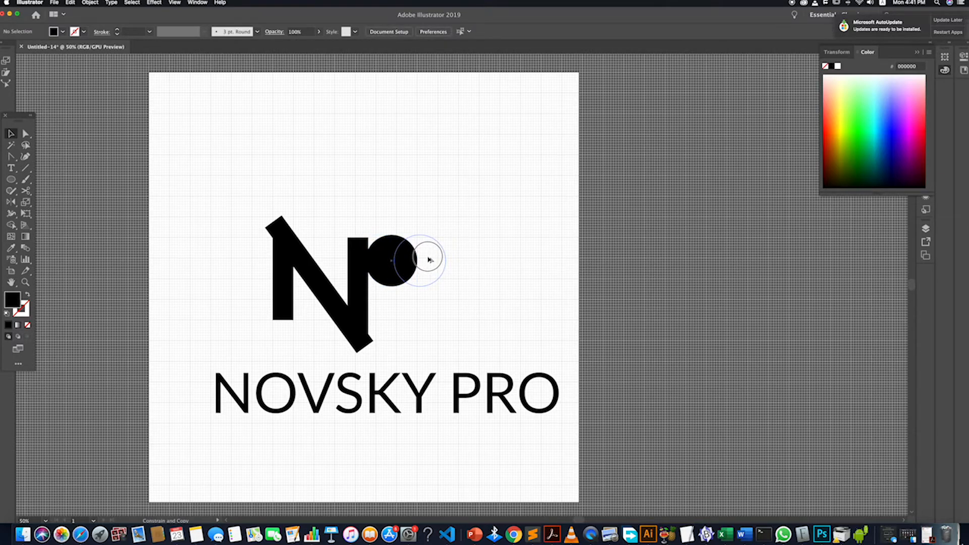
drag(428, 259, 428, 260)
shift+click(380, 263)
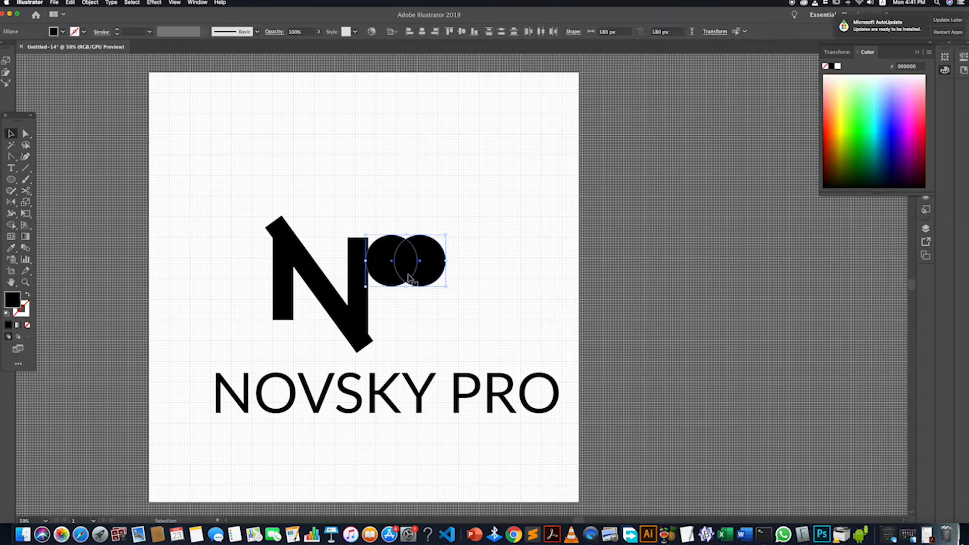
click(425, 313)
Step: Fill the right-hand circle with pure red, FF0000
click(435, 260)
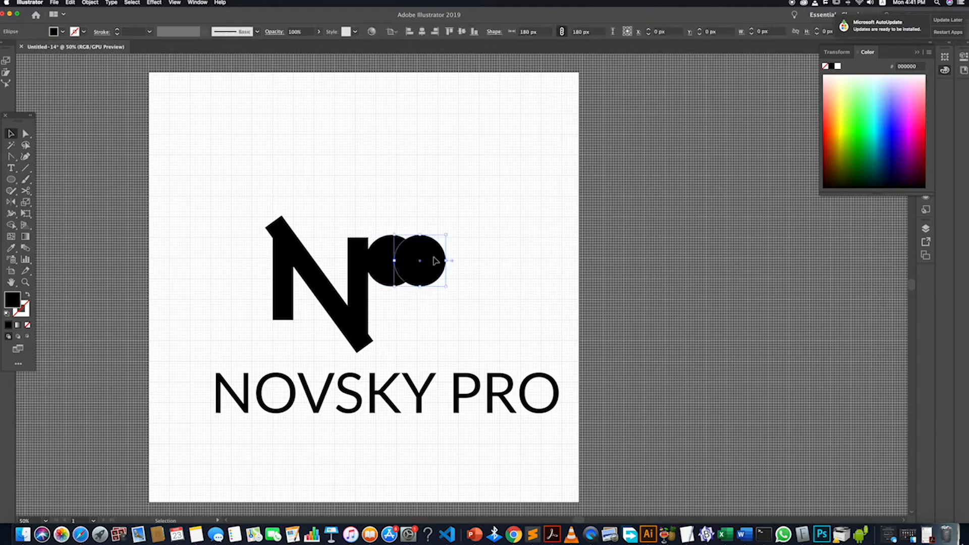
double_click(12, 300)
click(649, 354)
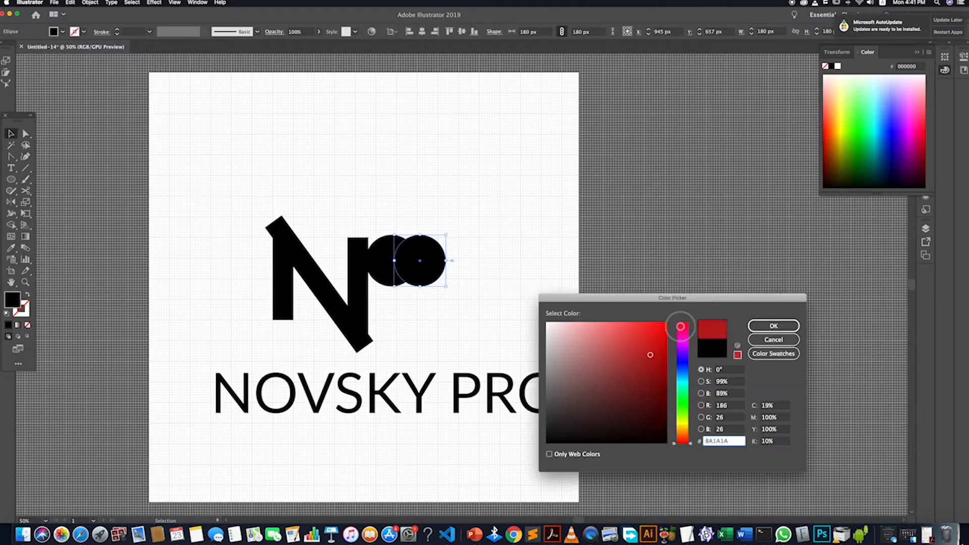
click(665, 323)
click(773, 326)
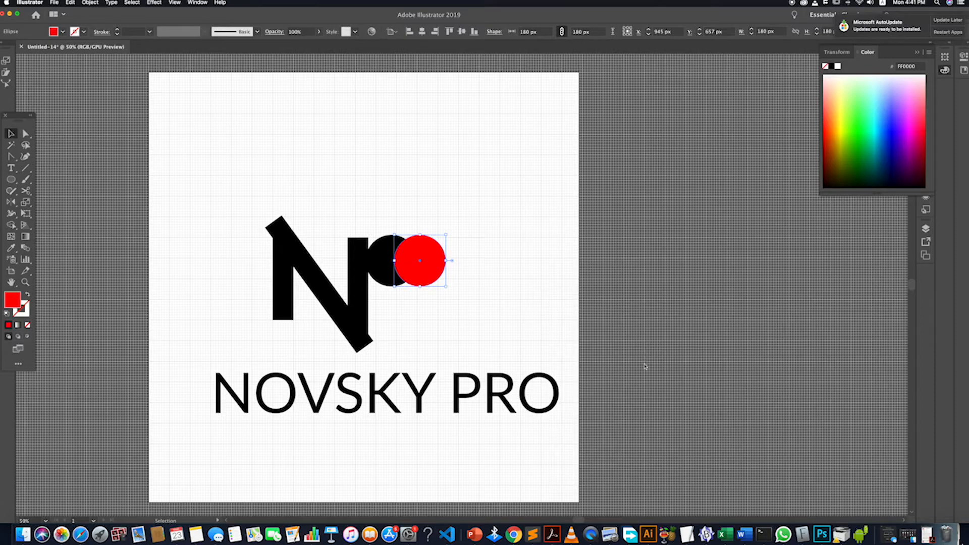
click(635, 351)
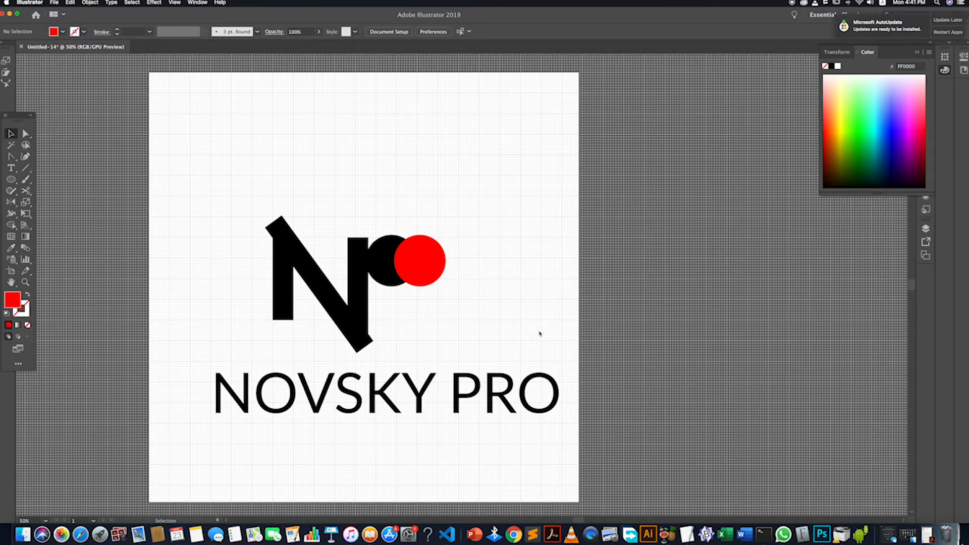
Step: Try to scale both circles down together about their shared center, and undo the scaling
scroll(452, 274, down, 4)
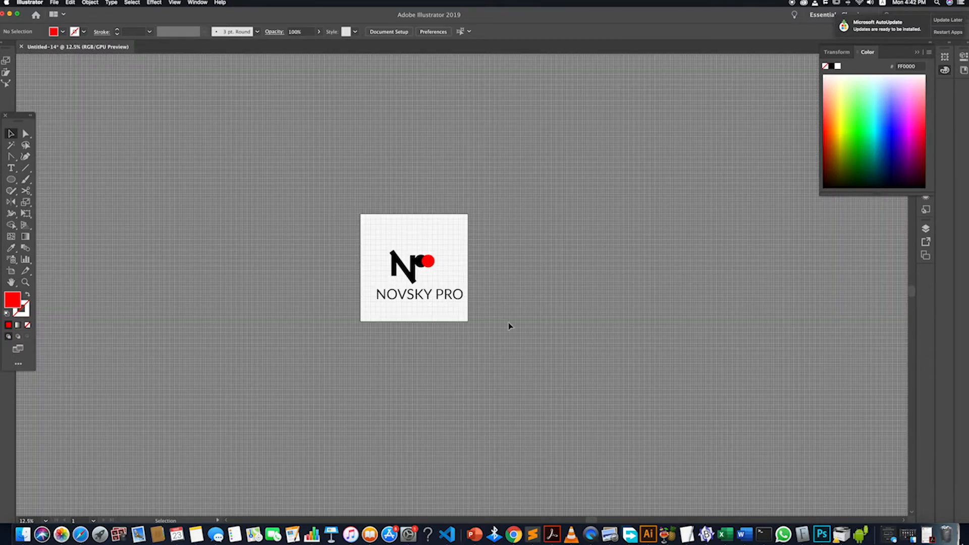
scroll(424, 255, up, 5)
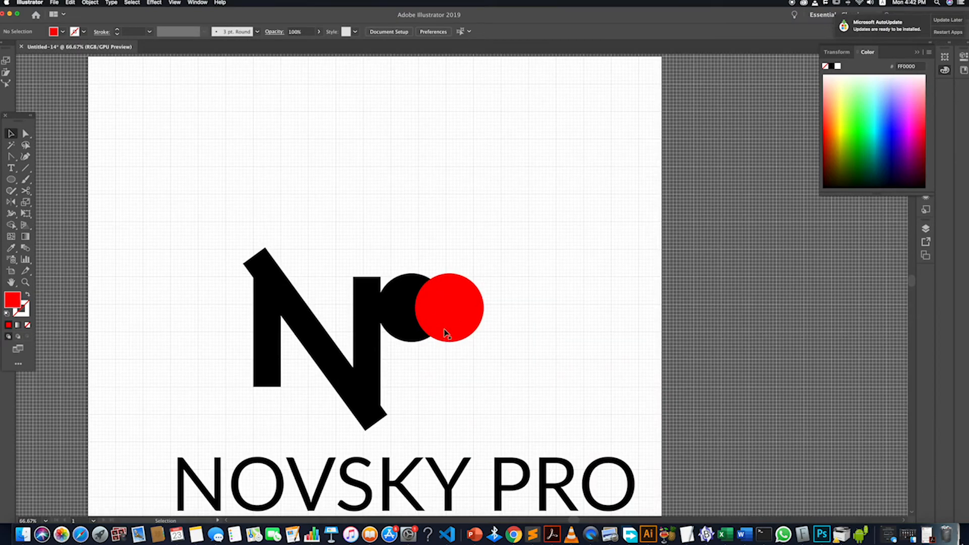
click(447, 333)
shift+click(406, 332)
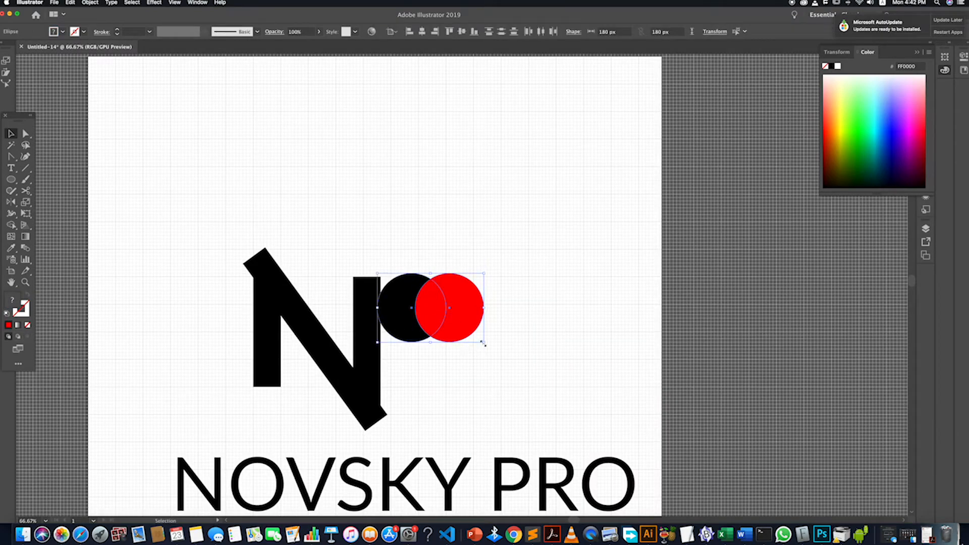
drag(479, 342, 463, 329)
click(457, 328)
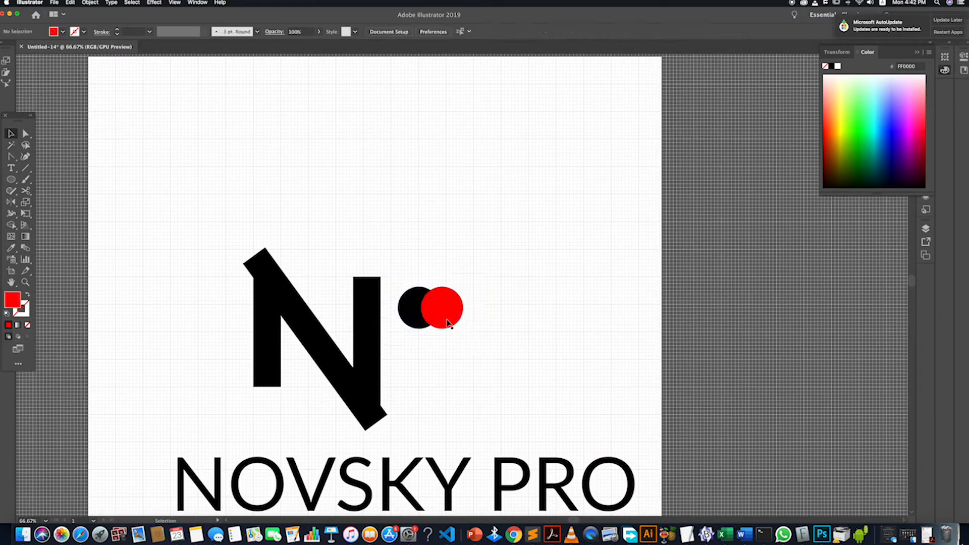
key(super+z)
click(476, 359)
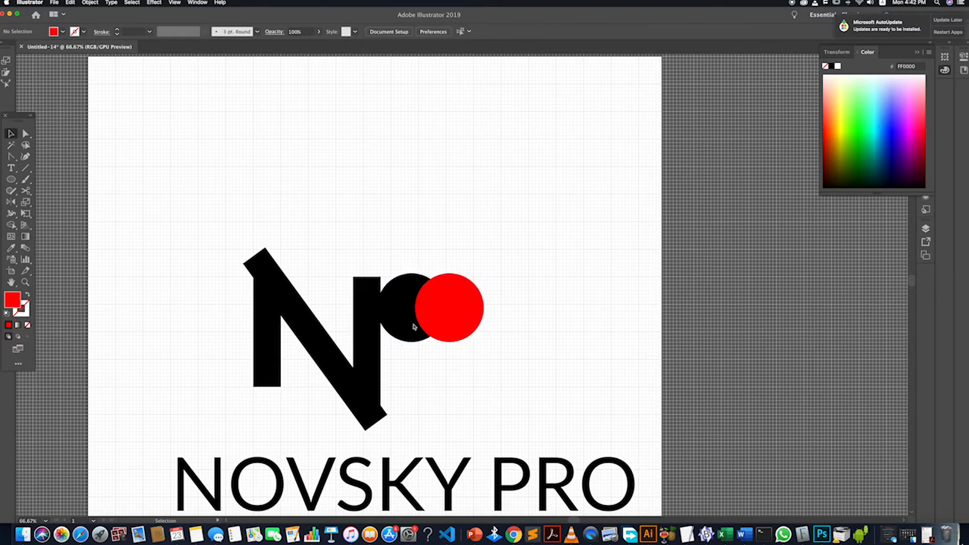
scroll(414, 327, down, 4)
scroll(413, 325, up, 5)
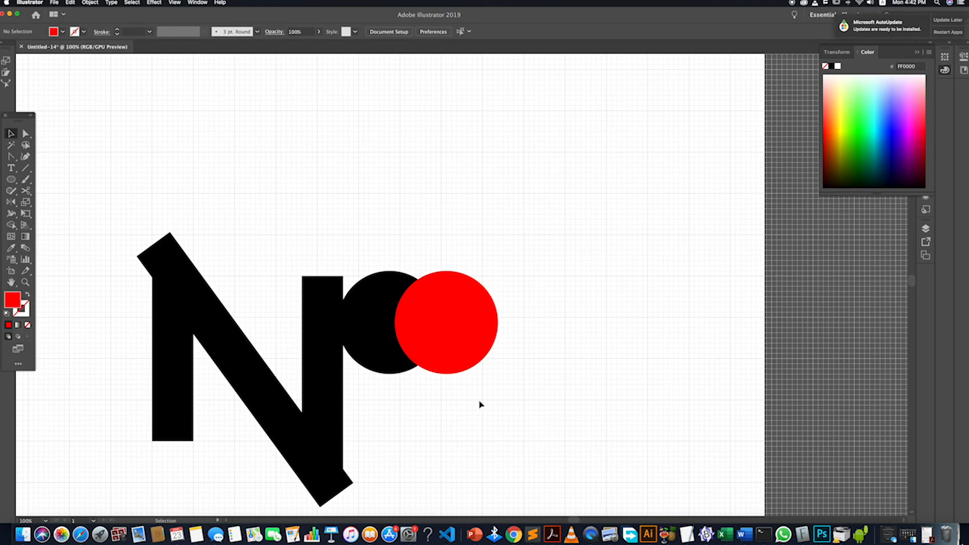
scroll(406, 380, down, 2)
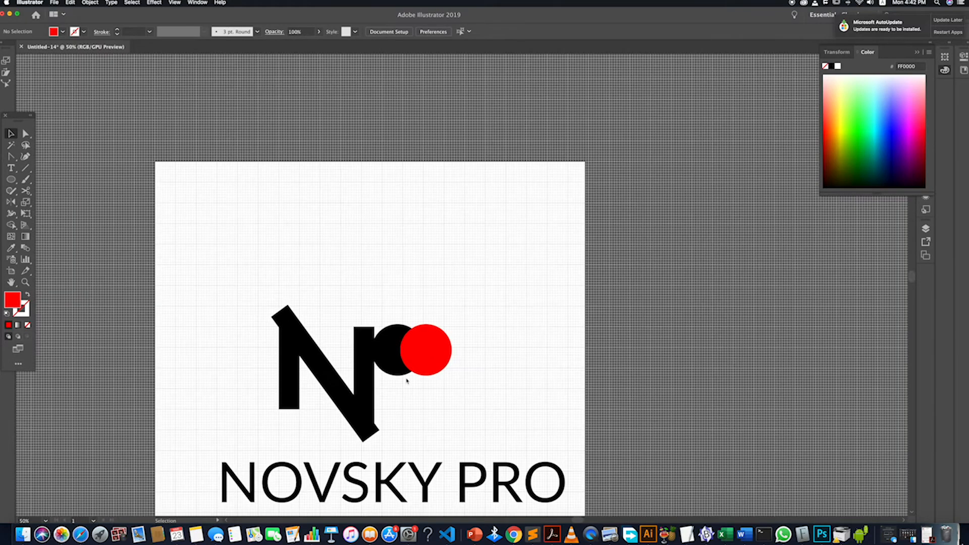
scroll(407, 380, up, 2)
scroll(407, 380, down, 2)
scroll(406, 380, down, 1)
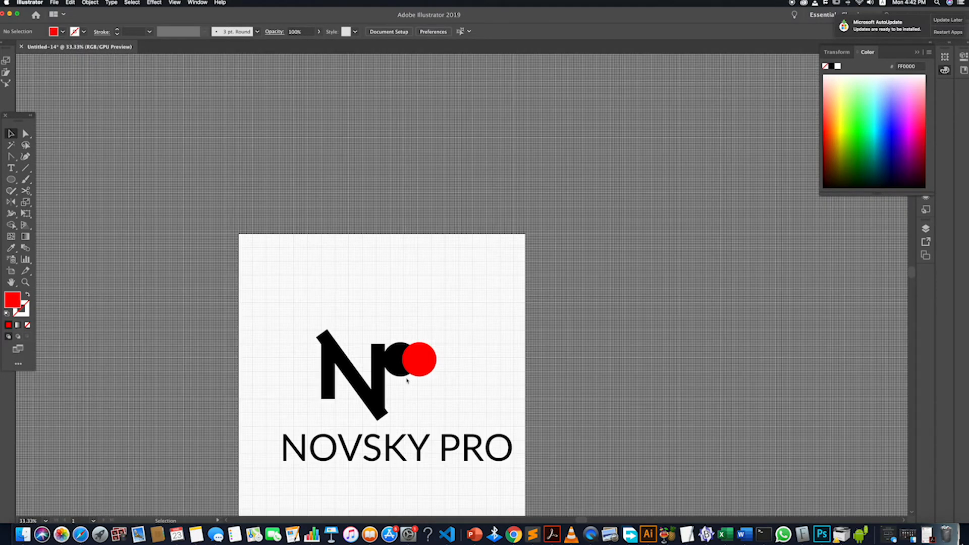
scroll(407, 381, up, 3)
scroll(407, 373, down, 3)
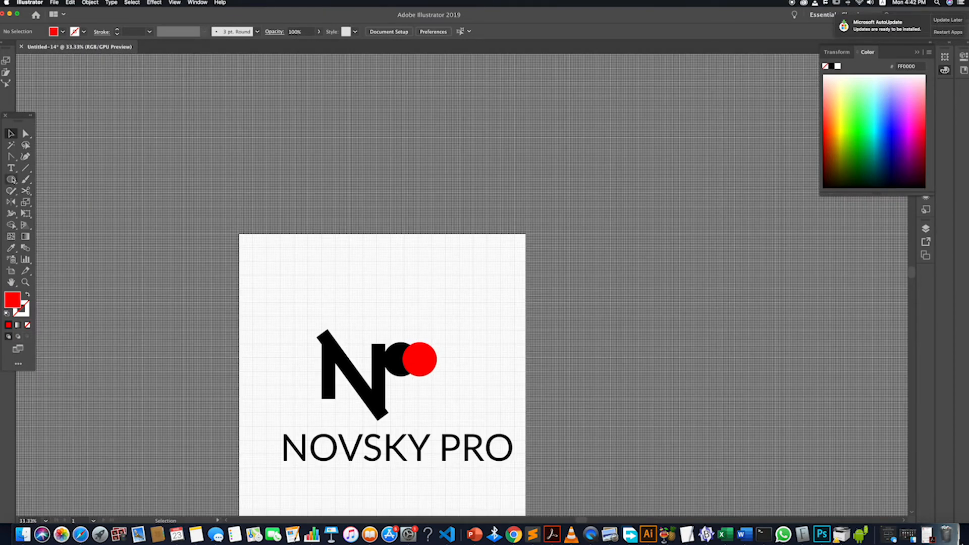
Step: Cut the overlap out of the black and red circles with the Pathfinder Exclude shape mode
click(415, 365)
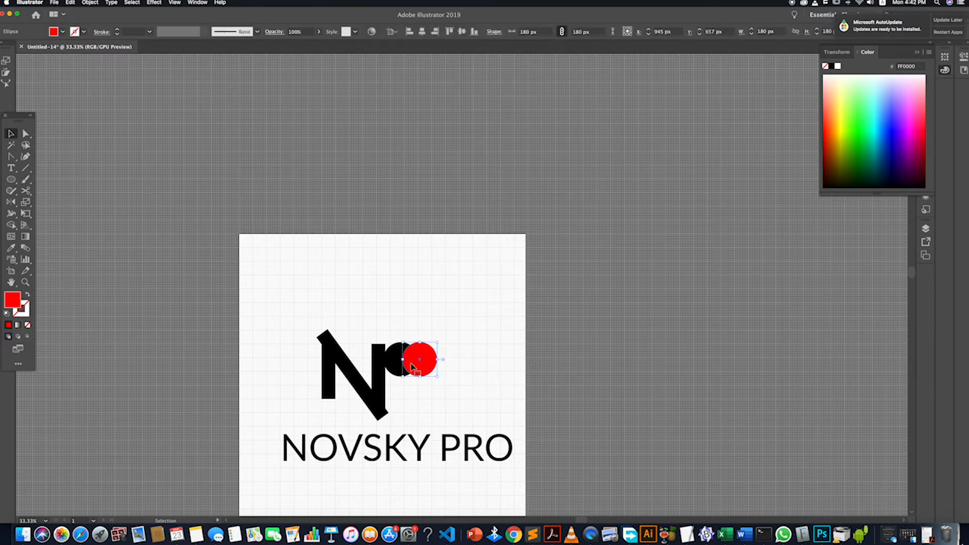
shift+click(400, 364)
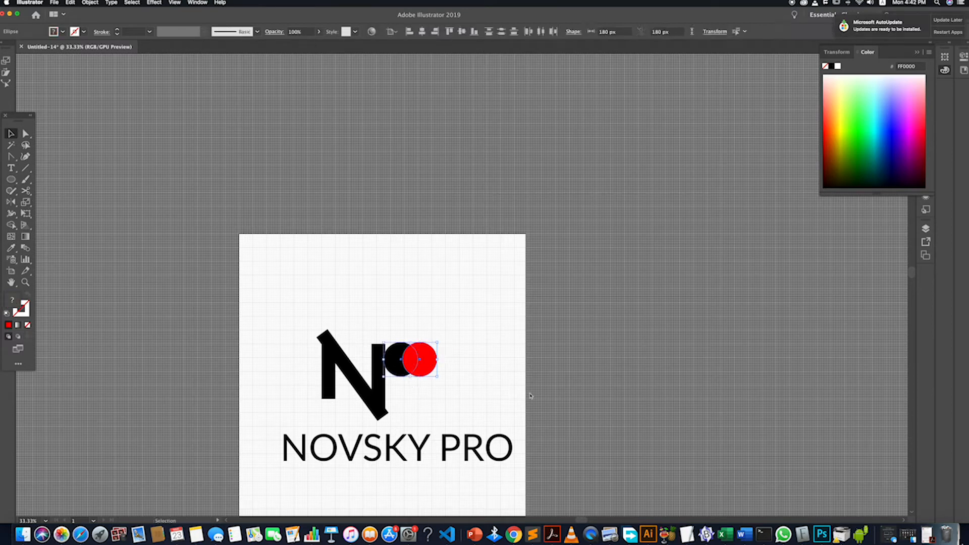
click(712, 31)
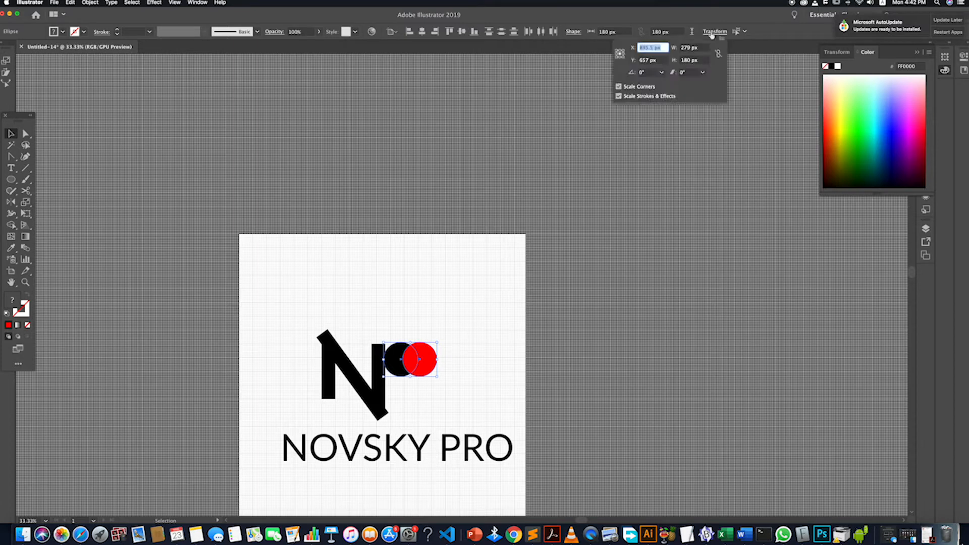
click(706, 33)
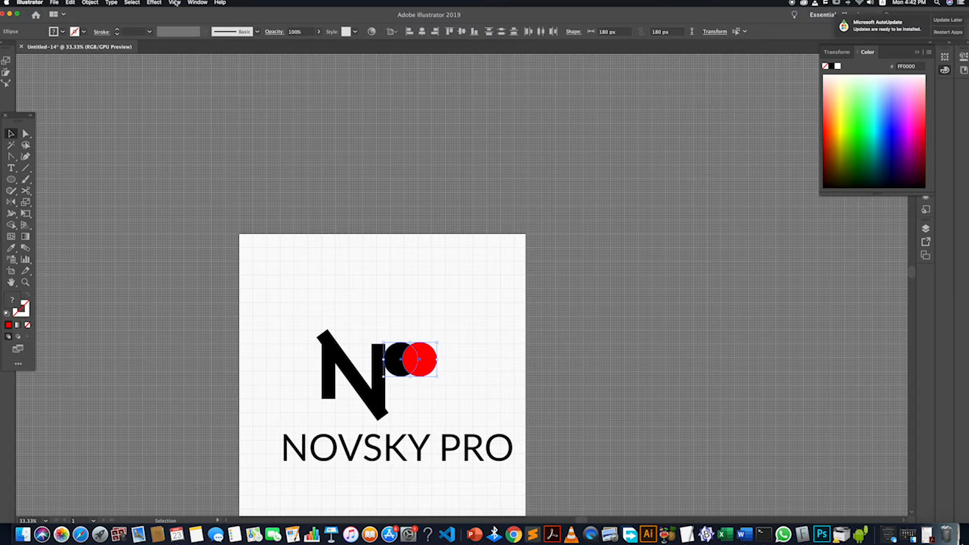
click(196, 3)
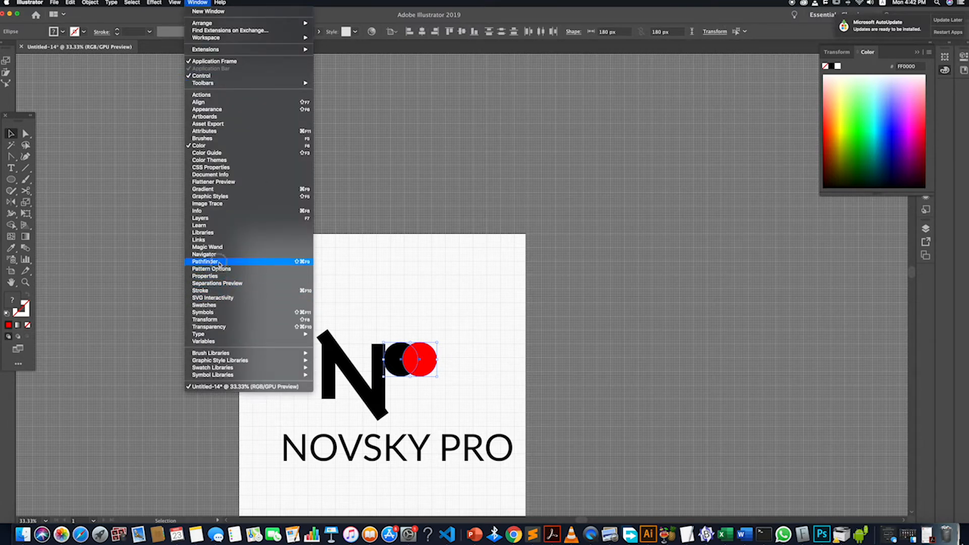
click(644, 359)
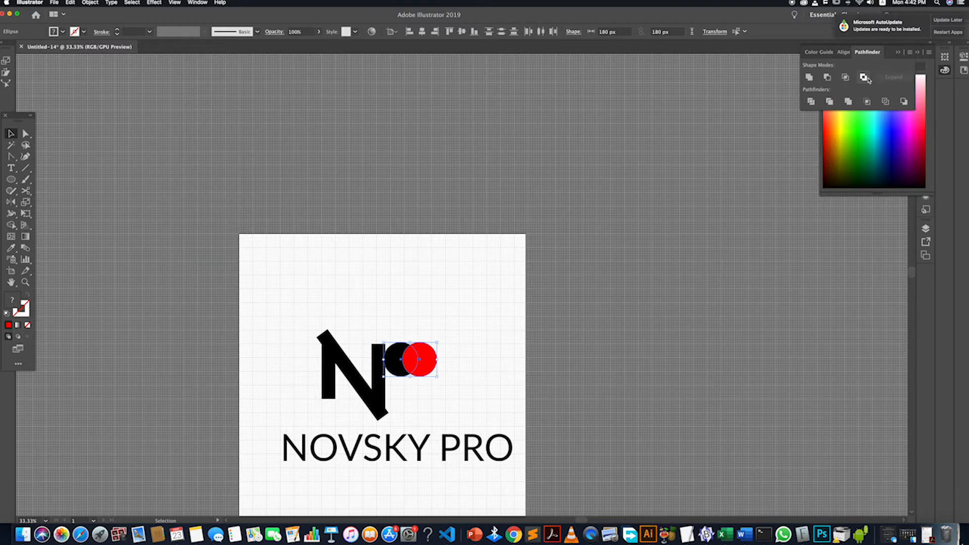
click(863, 76)
click(730, 272)
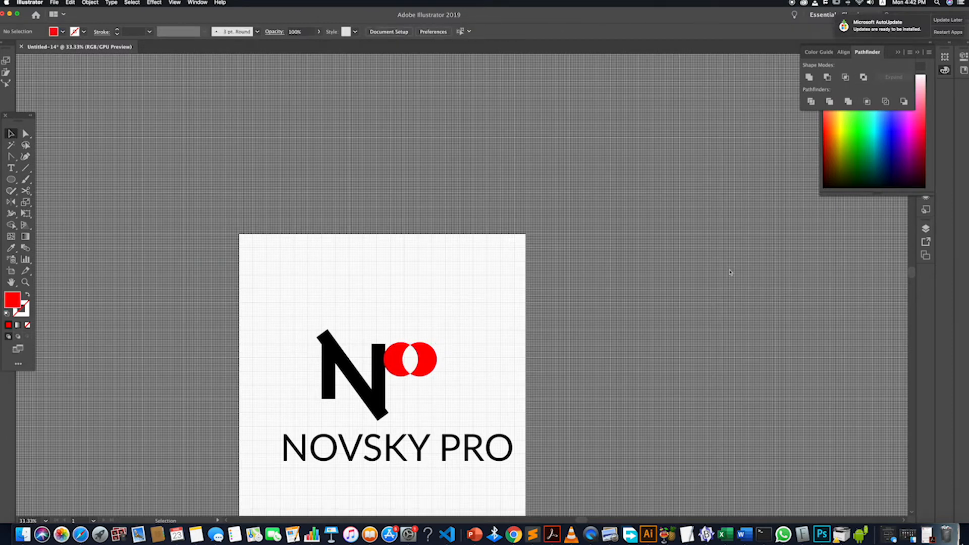
Step: Bring the N's right vertical bar to the front, above the red circle shape
scroll(404, 361, down, 3)
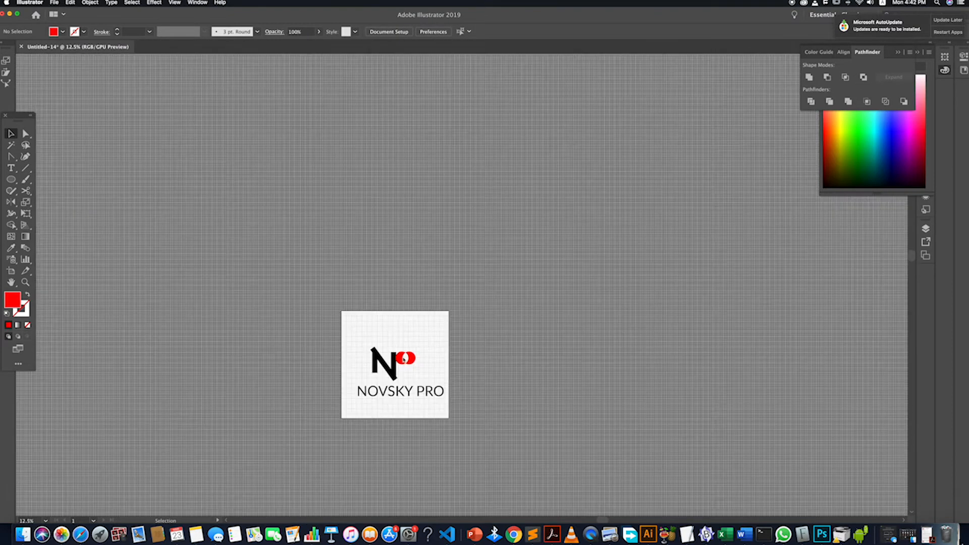
scroll(409, 362, up, 3)
scroll(409, 362, up, 3)
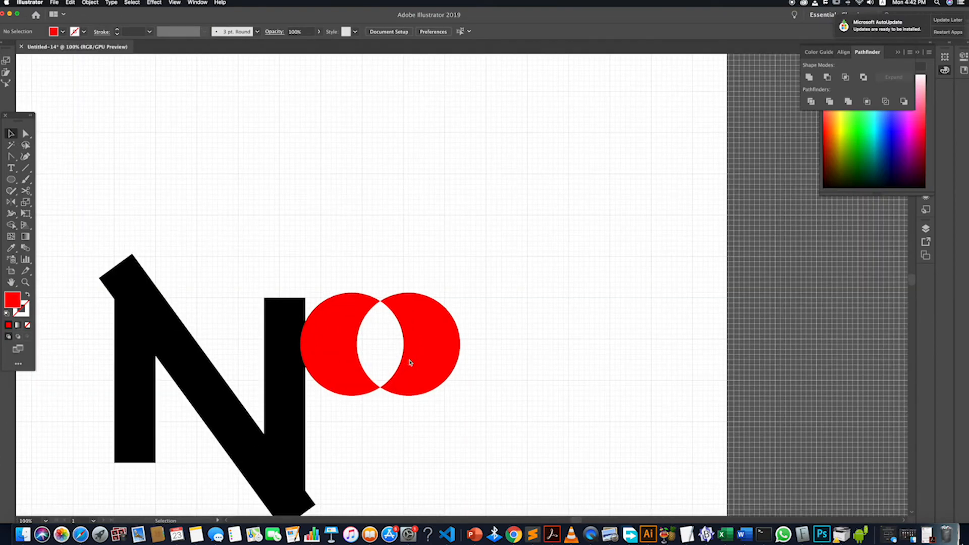
scroll(410, 362, down, 4)
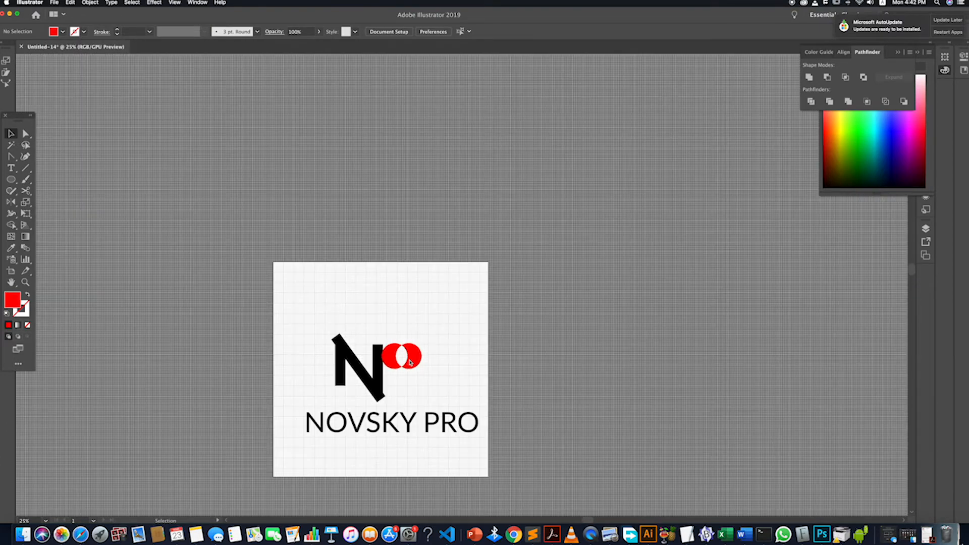
click(379, 368)
right_click(378, 366)
mouse_move(419, 486)
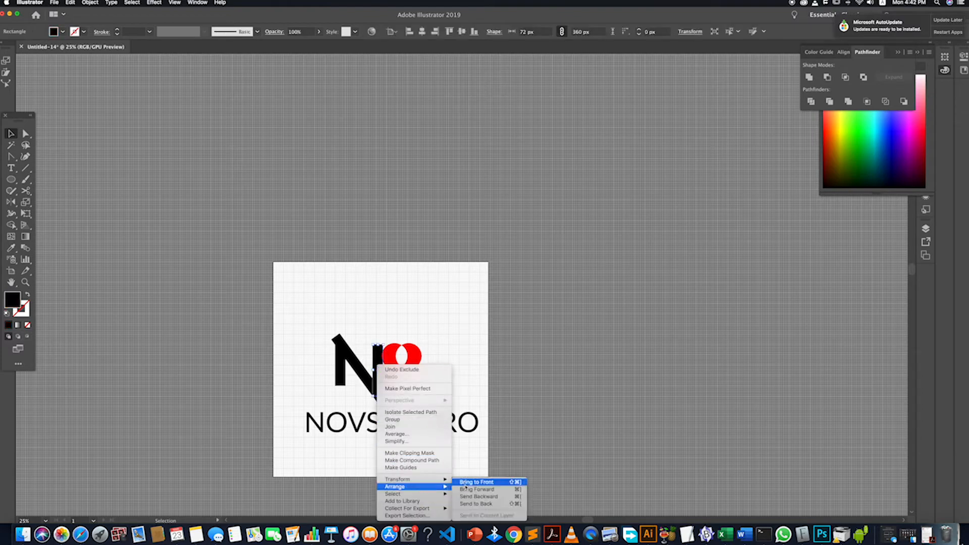
click(463, 488)
click(522, 389)
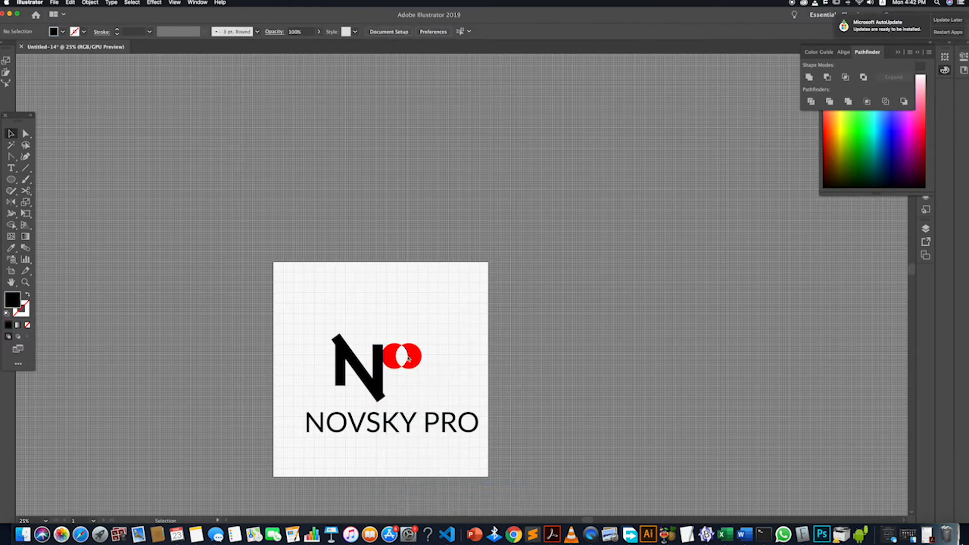
Step: Try to fill the right-hand red crescent with the N's black using the Eyedropper, and undo the recolor
scroll(408, 359, up, 6)
scroll(410, 368, down, 4)
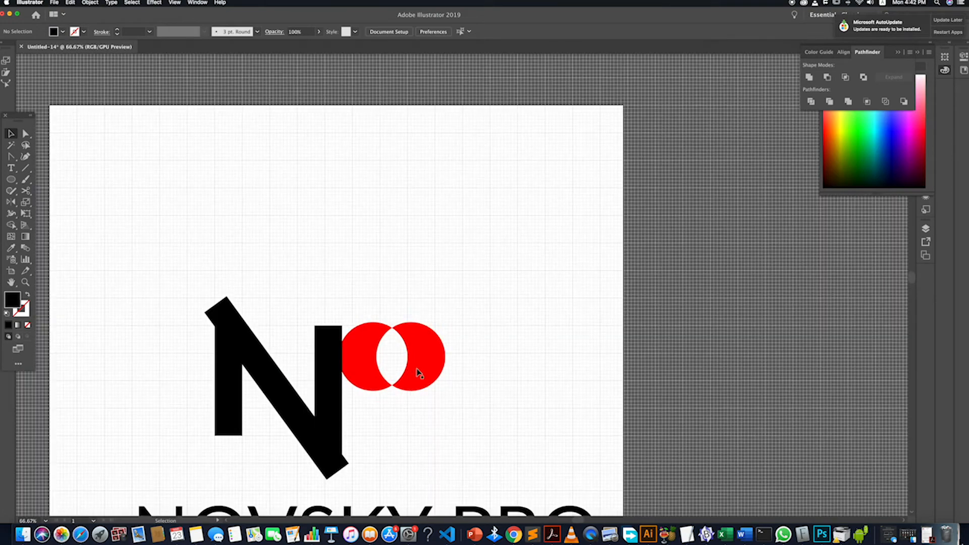
double_click(417, 374)
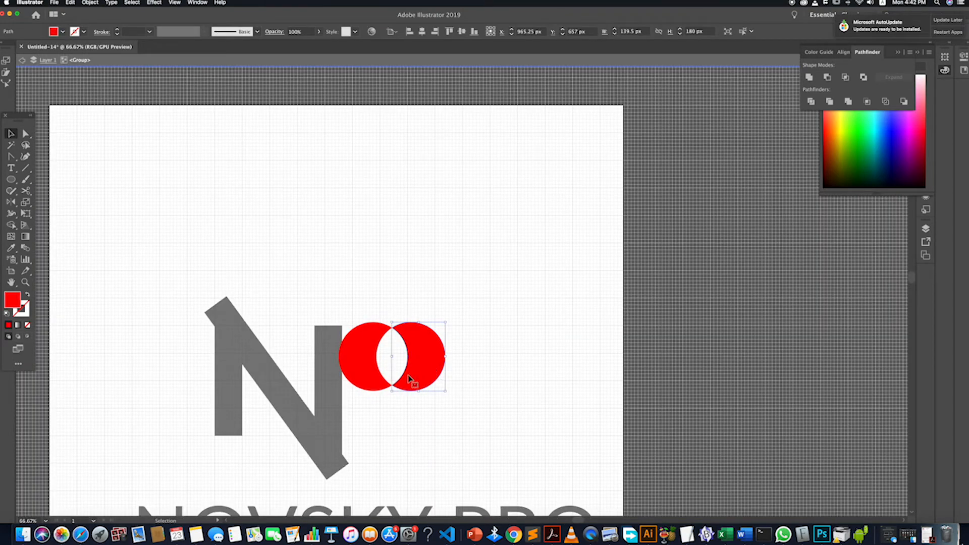
key(i)
click(334, 372)
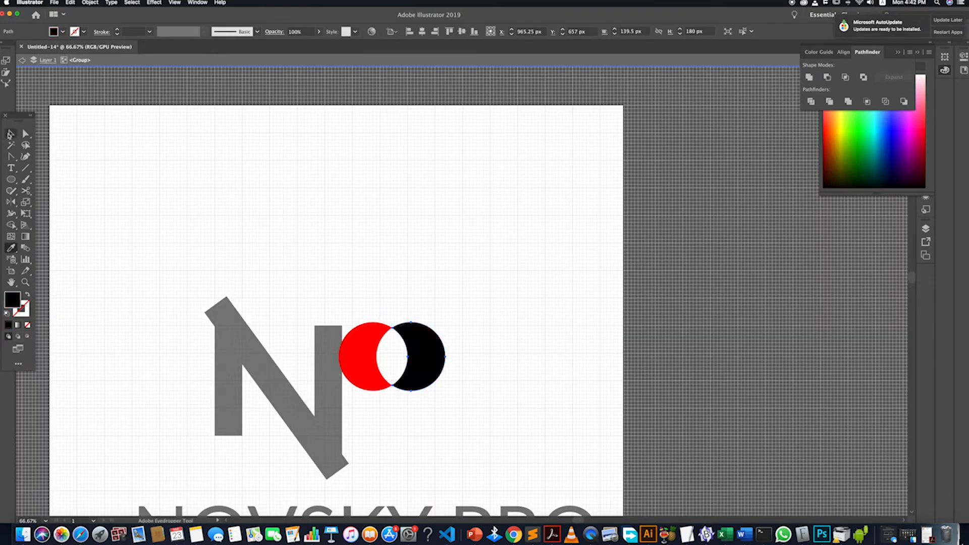
click(10, 134)
double_click(147, 171)
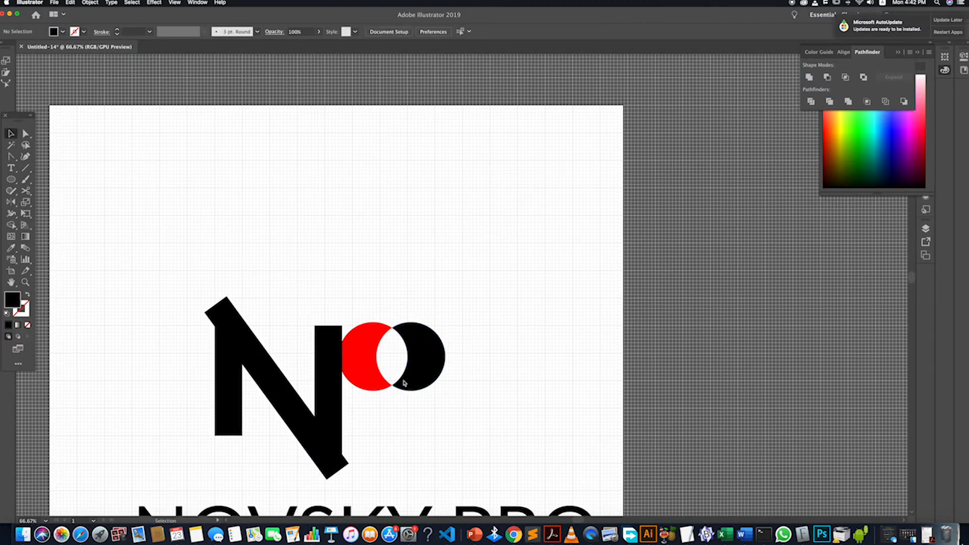
key(super+z)
Step: Recolor the left-hand red crescent black by sampling the N's color with the Eyedropper, and leave the group's isolation
click(366, 376)
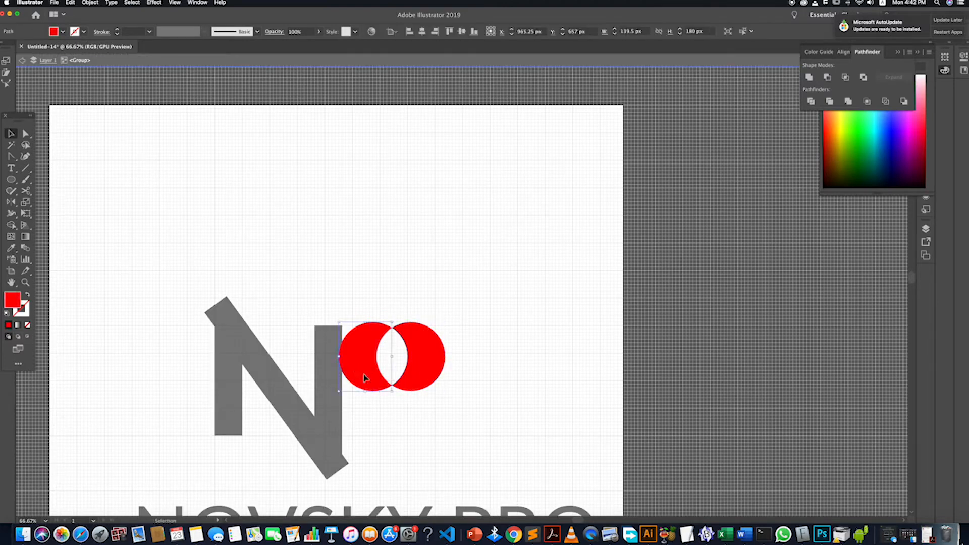
key(o)
key(i)
click(332, 432)
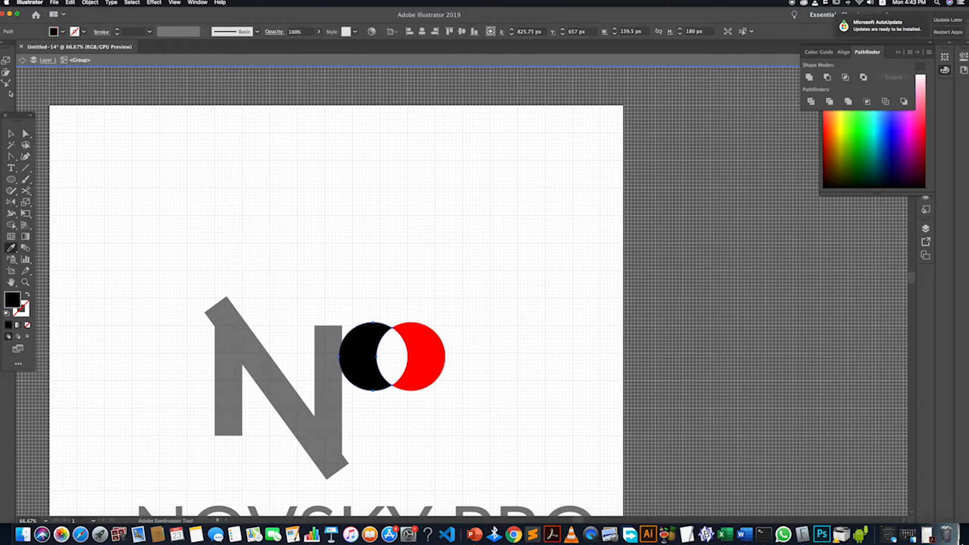
click(10, 133)
double_click(186, 166)
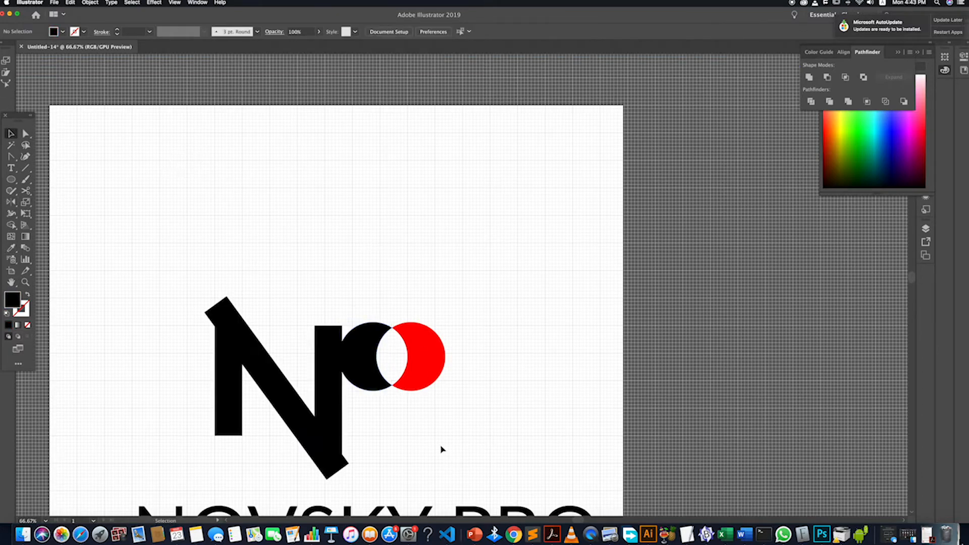
Step: Draw a thin horizontal rounded rectangle about 124 by 13 px across the white overlap of the two circles
scroll(439, 445, down, 2)
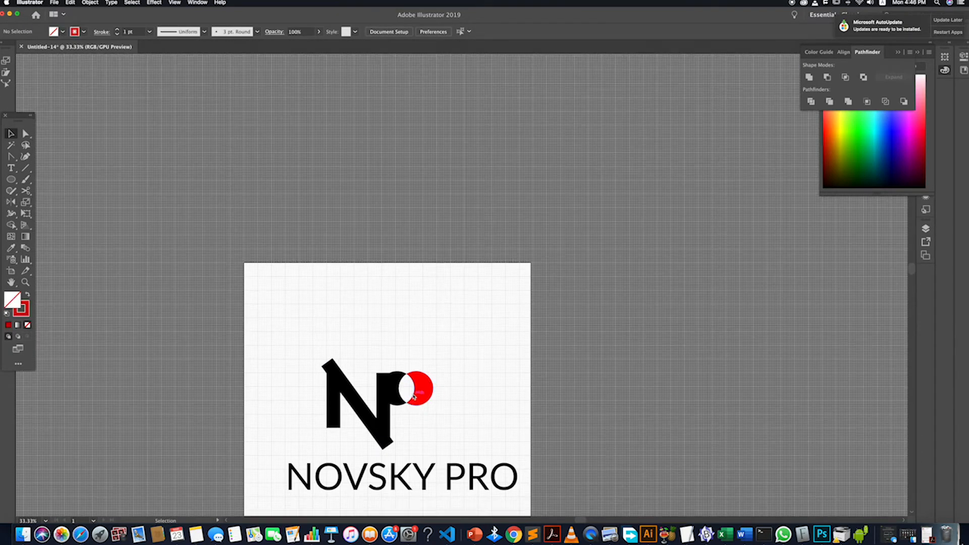
scroll(413, 398, up, 5)
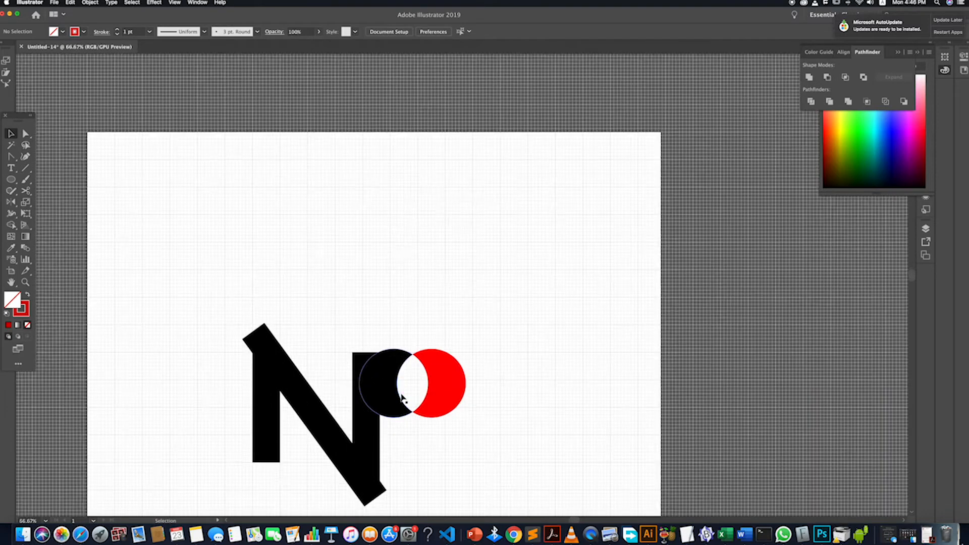
scroll(402, 396, down, 2)
drag(11, 179, 50, 191)
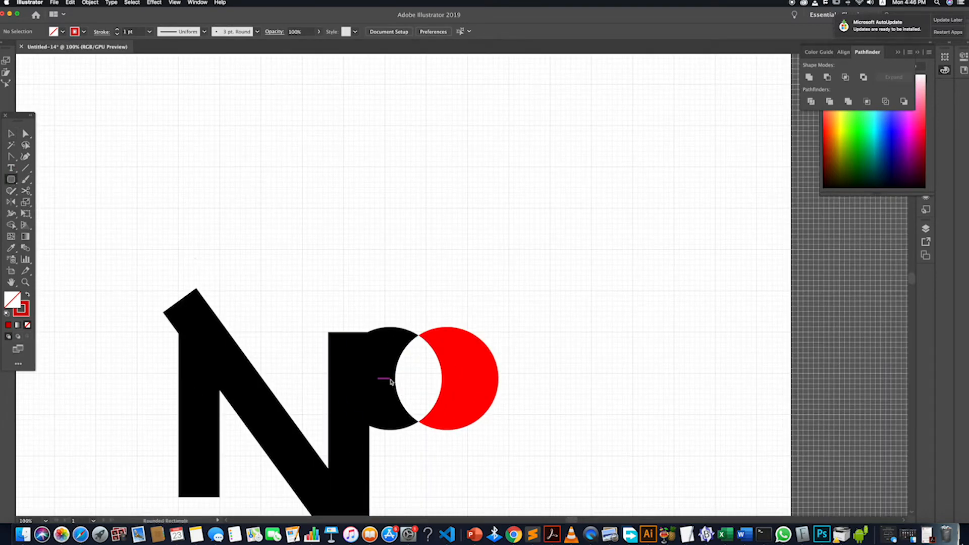
drag(388, 379, 458, 387)
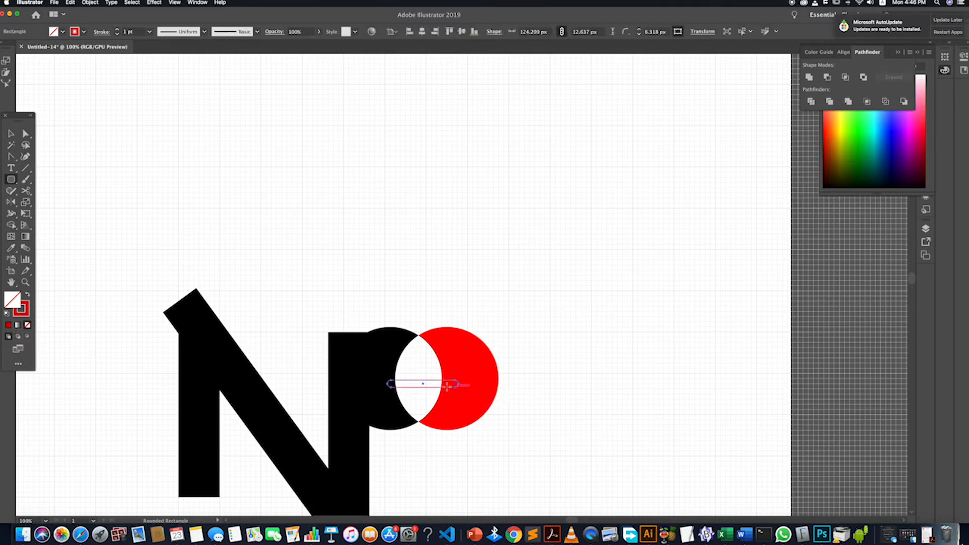
Step: Give the rounded bar a white fill and no stroke, and center it horizontally on the circles' overlap
click(79, 34)
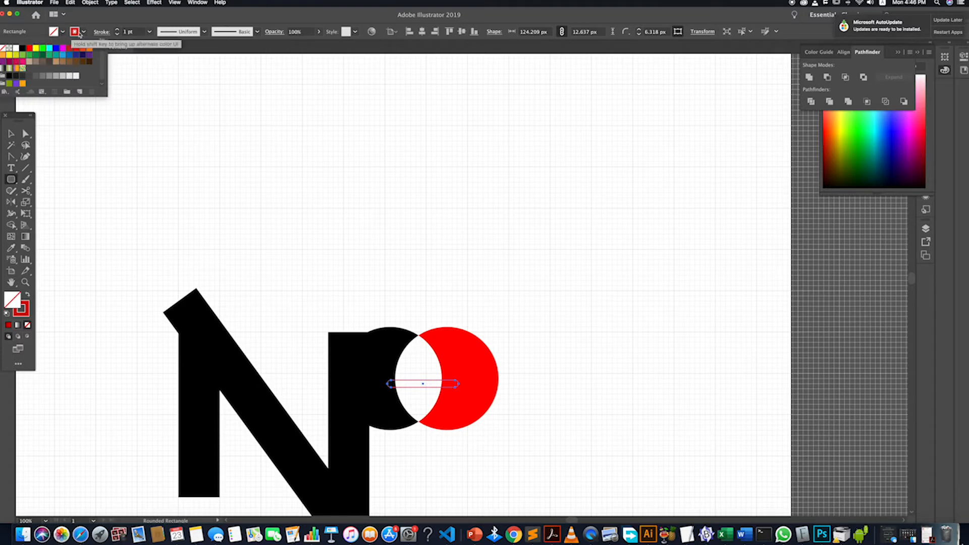
click(4, 48)
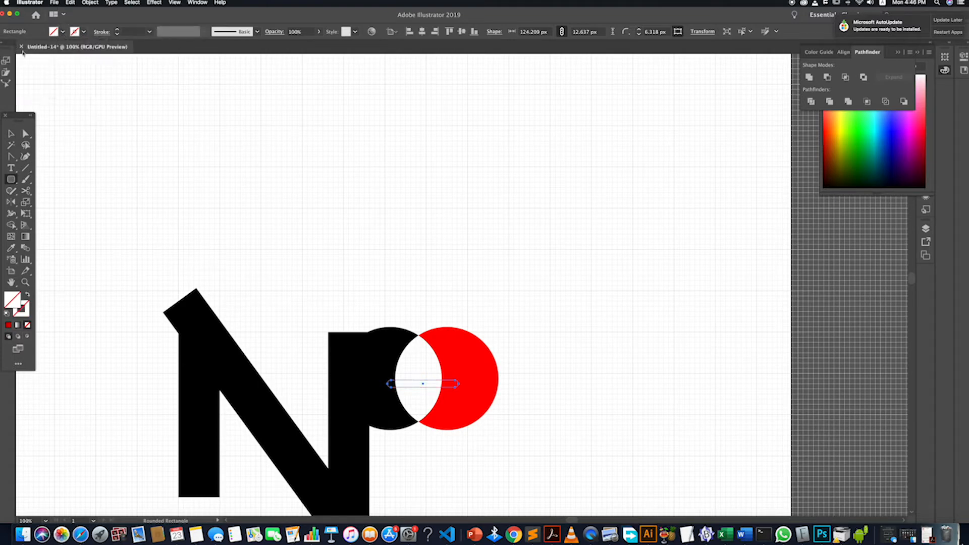
click(62, 32)
click(15, 48)
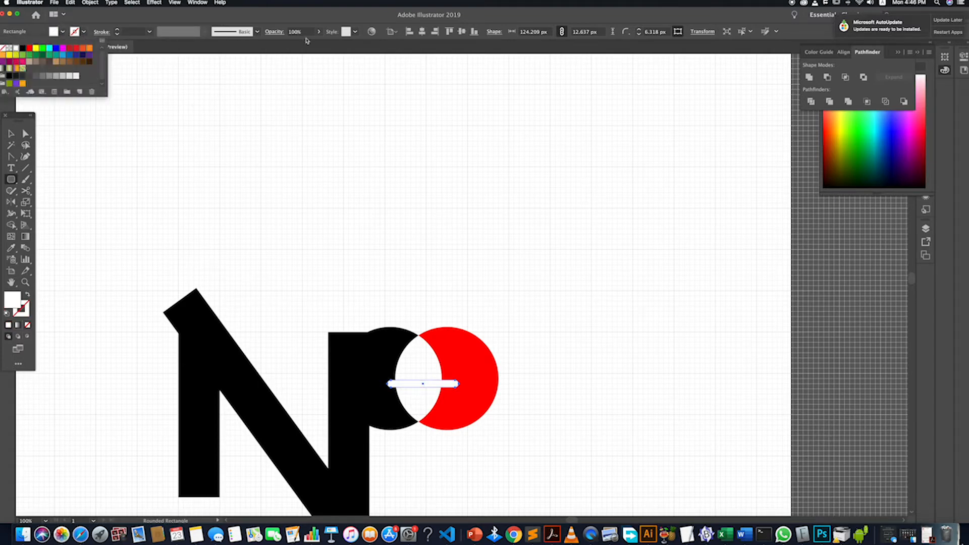
click(298, 20)
key(v)
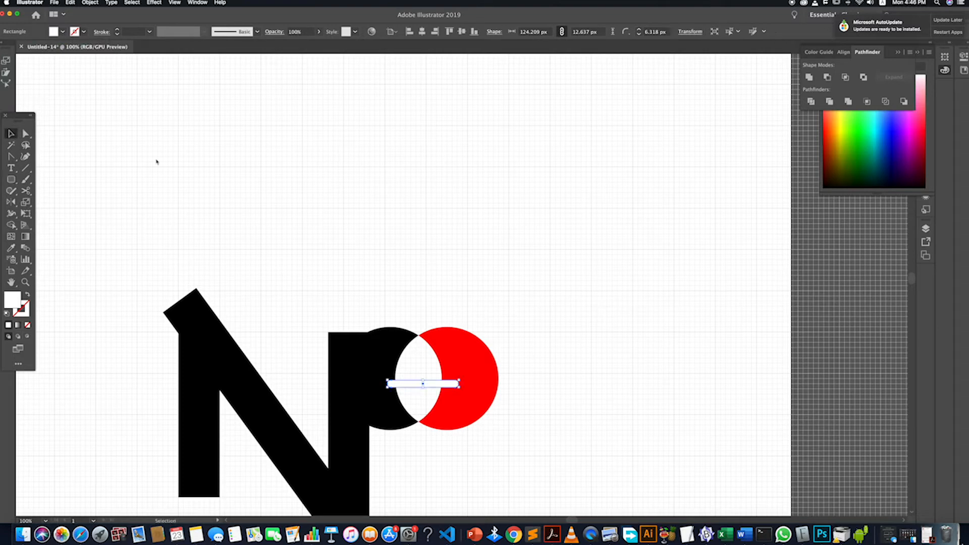
click(286, 187)
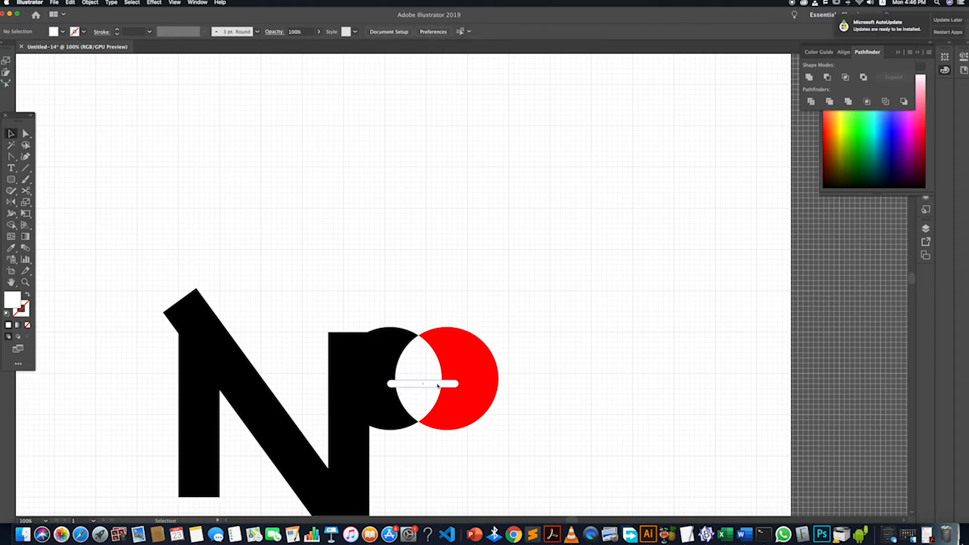
drag(438, 391, 427, 386)
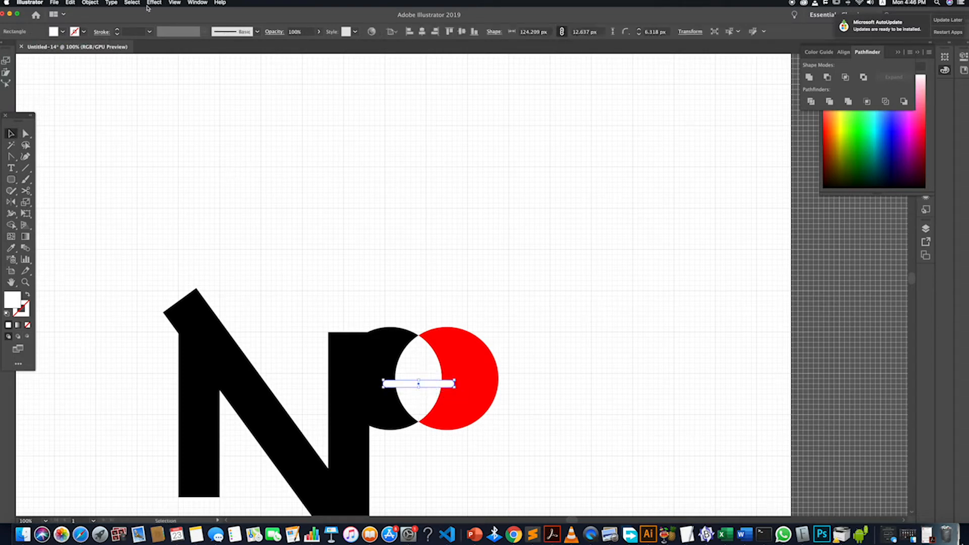
Step: Hide the document grid to check the whole logo on a plain artboard
click(175, 2)
mouse_move(205, 262)
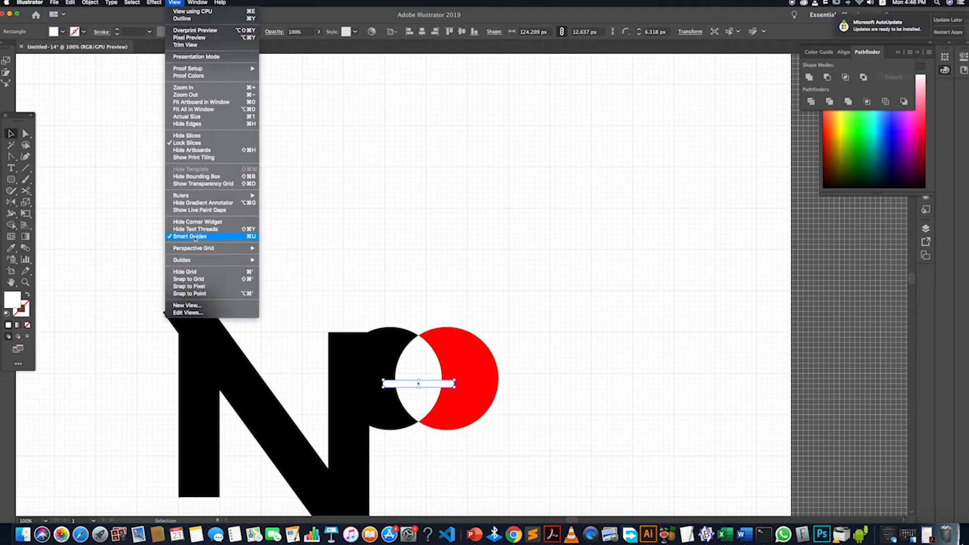
click(196, 273)
click(329, 273)
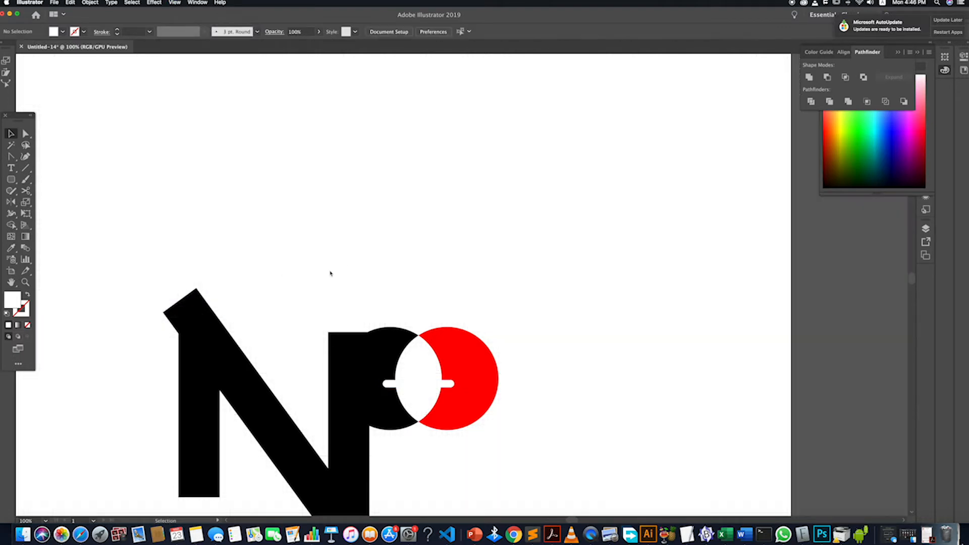
key(super+minus)
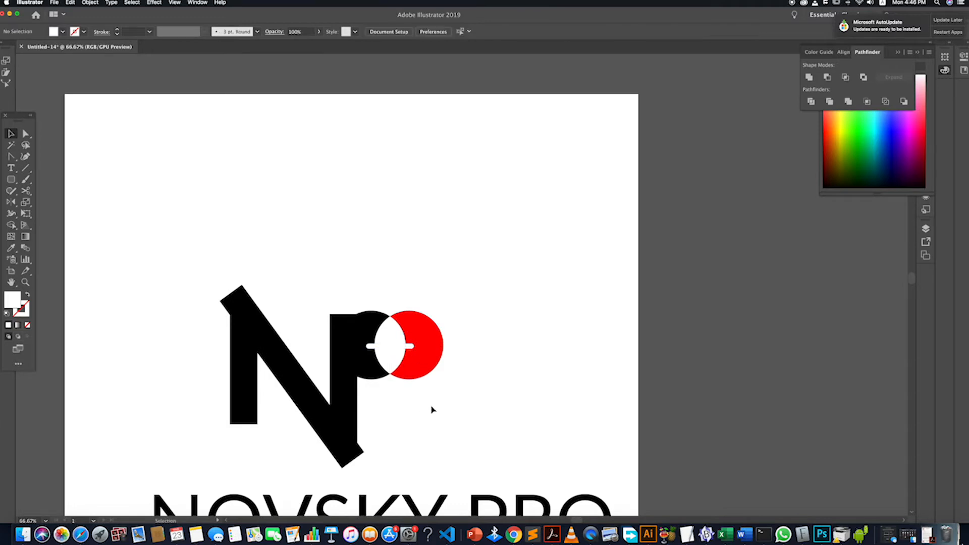
key(super+minus)
key(super+minus)
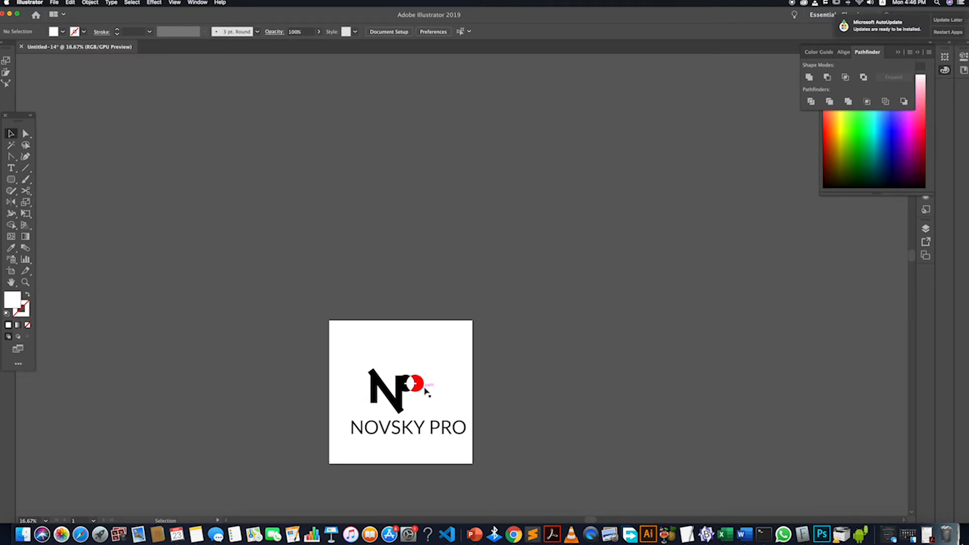
Step: Isolate the circle group and select its red crescent
key(super+plus)
scroll(416, 382, up, 3)
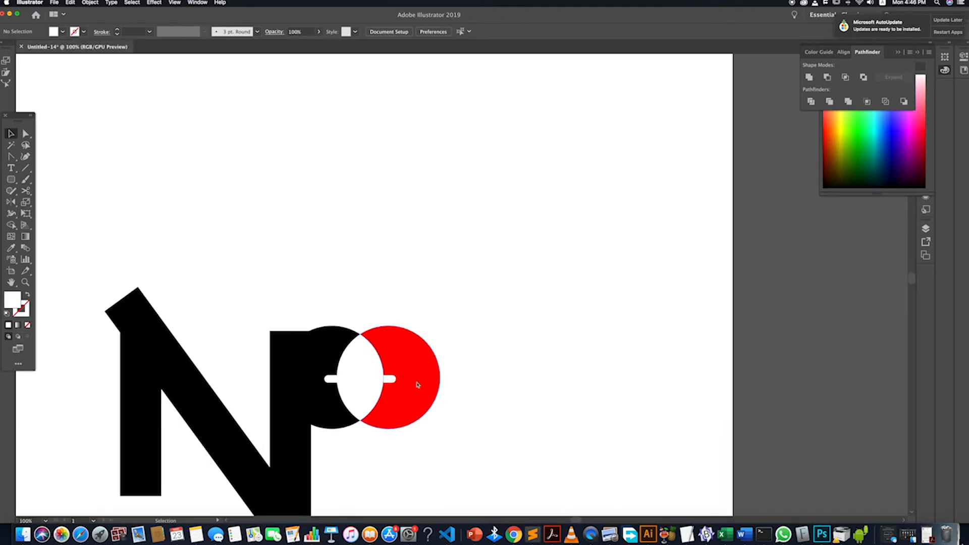
click(418, 384)
click(460, 399)
double_click(425, 396)
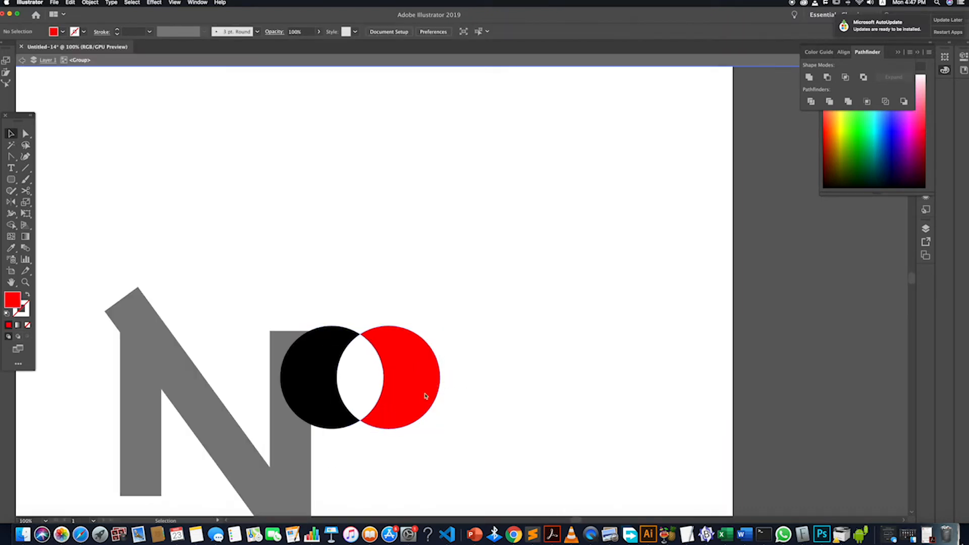
click(427, 394)
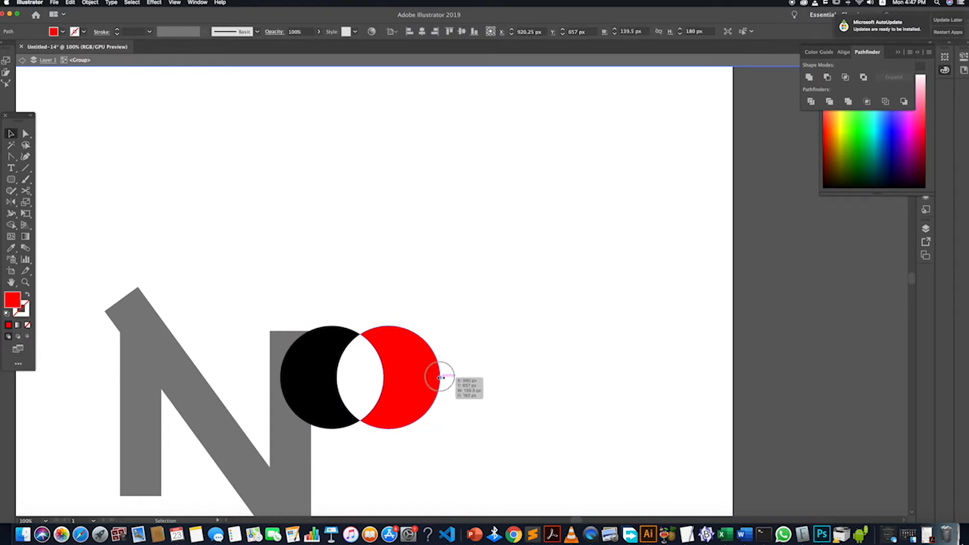
Step: Try to reshape the red crescent from its outer right edge, and undo the change
key(a)
click(428, 380)
key(v)
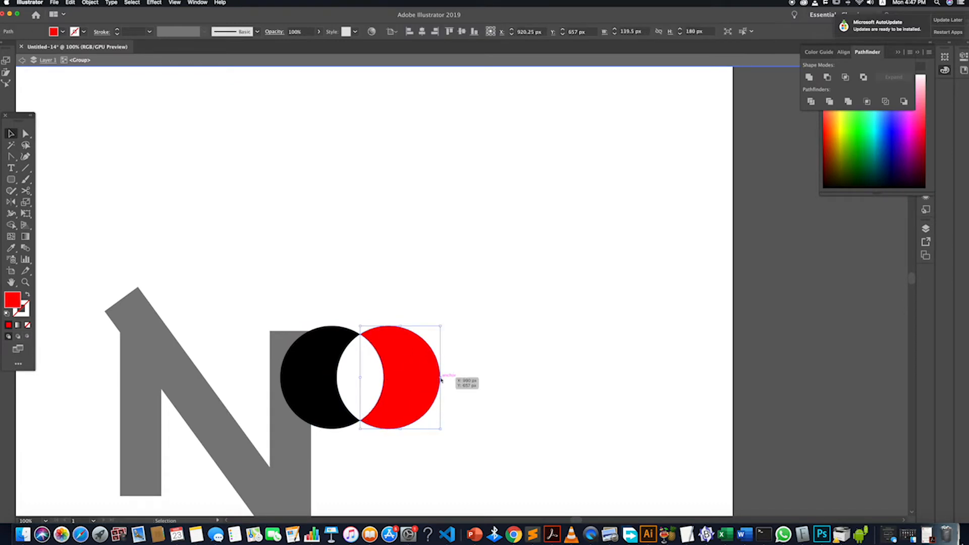
mouse_move(439, 378)
mouse_down()
mouse_move(423, 378)
mouse_move(433, 397)
mouse_move(442, 392)
mouse_up()
key(super+z)
Step: Duplicate the red crescent to its right, enlarge the copy to about 216 by 279 px, and position it over the original's outer half
click(476, 397)
drag(465, 327, 493, 318)
drag(449, 360, 449, 380)
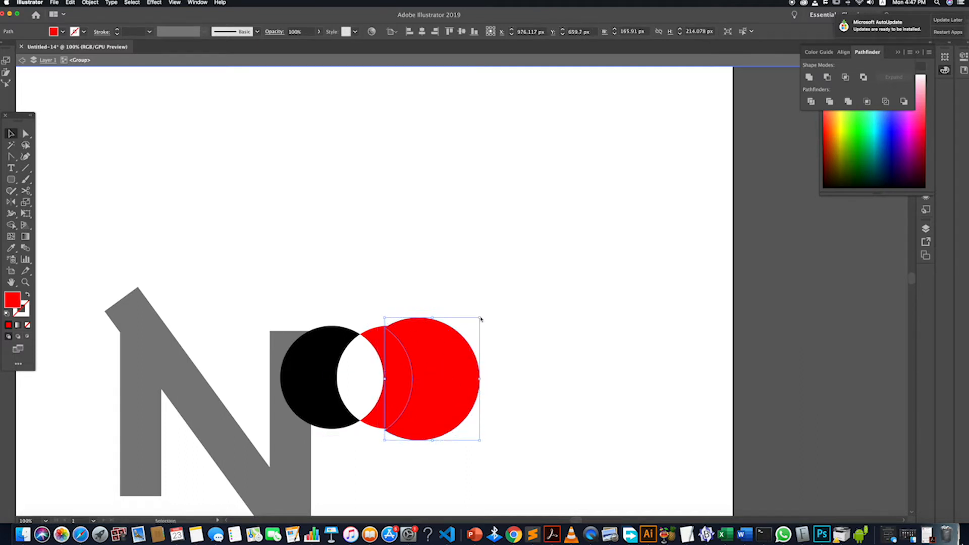
drag(481, 319, 527, 303)
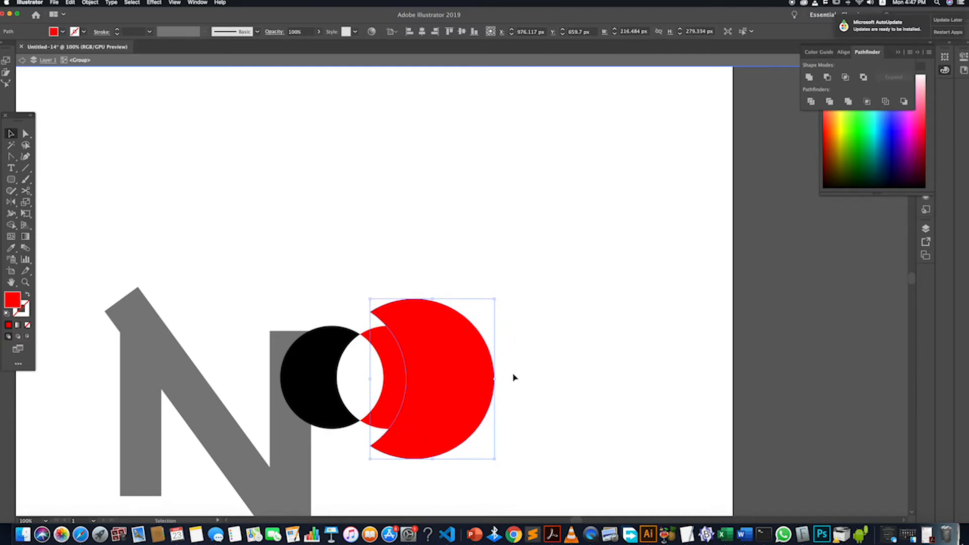
drag(439, 370, 448, 374)
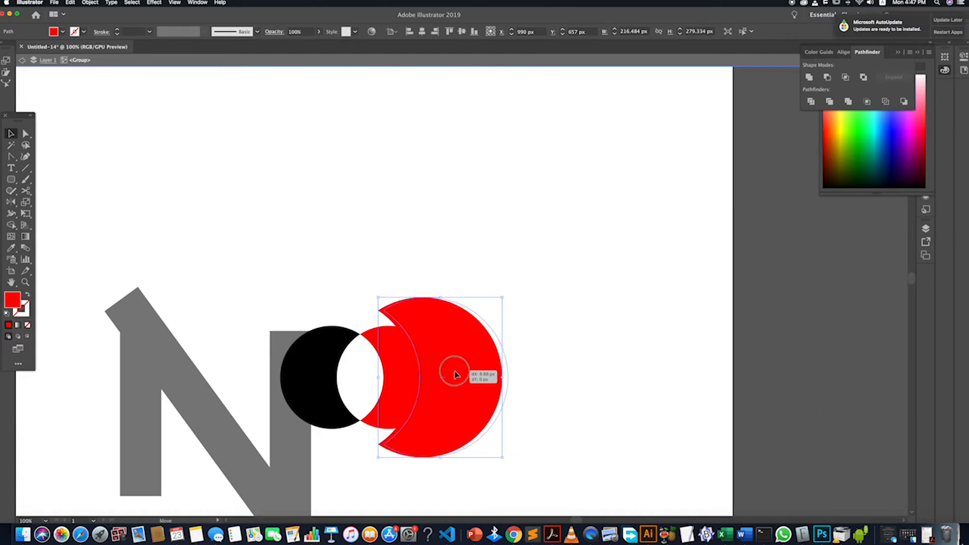
Step: Cut the enlarged copy out of the red crescent with Pathfinder Minus Front, and leave the group's isolation
shift+click(393, 357)
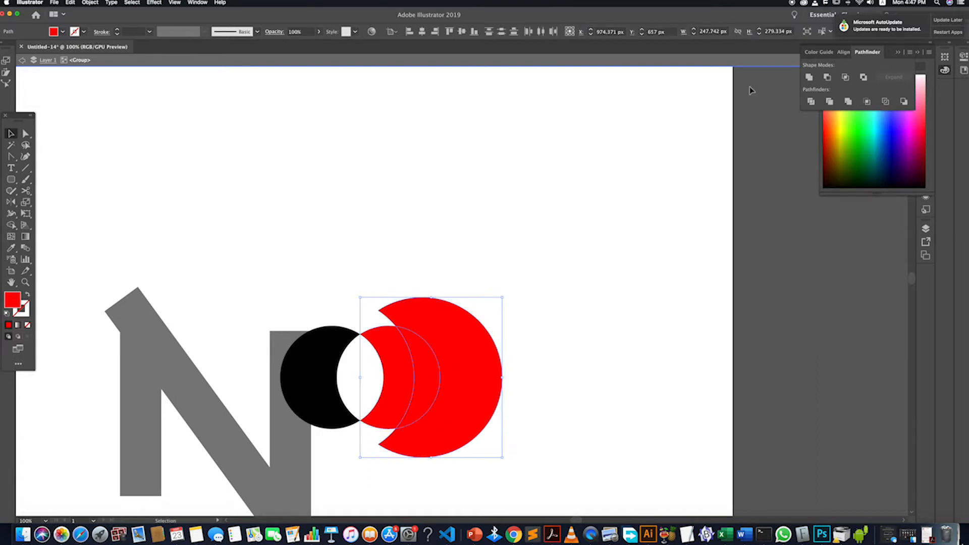
click(827, 77)
click(577, 351)
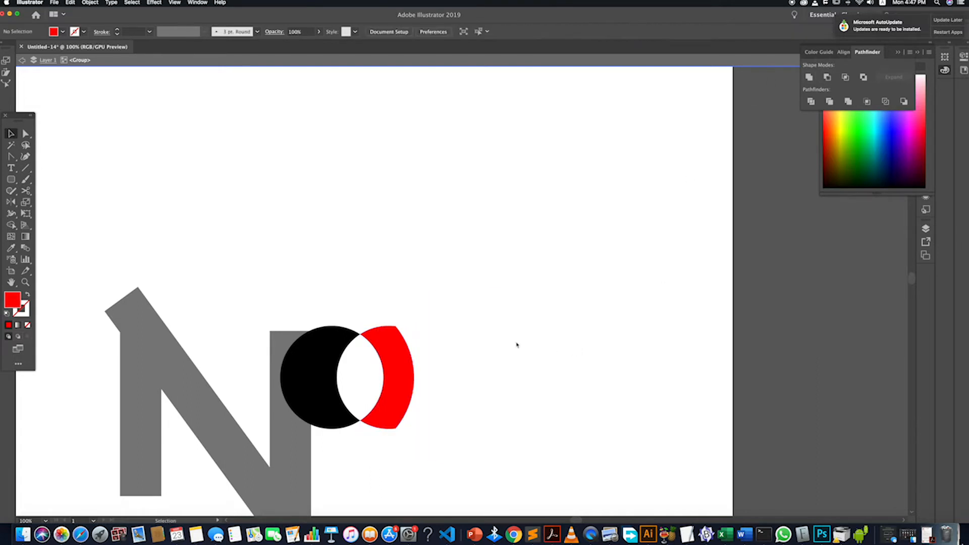
double_click(484, 373)
Step: Move the white rounded bar off the circles to the blank area below and to the right of them, and deselect it
scroll(459, 356, down, 2)
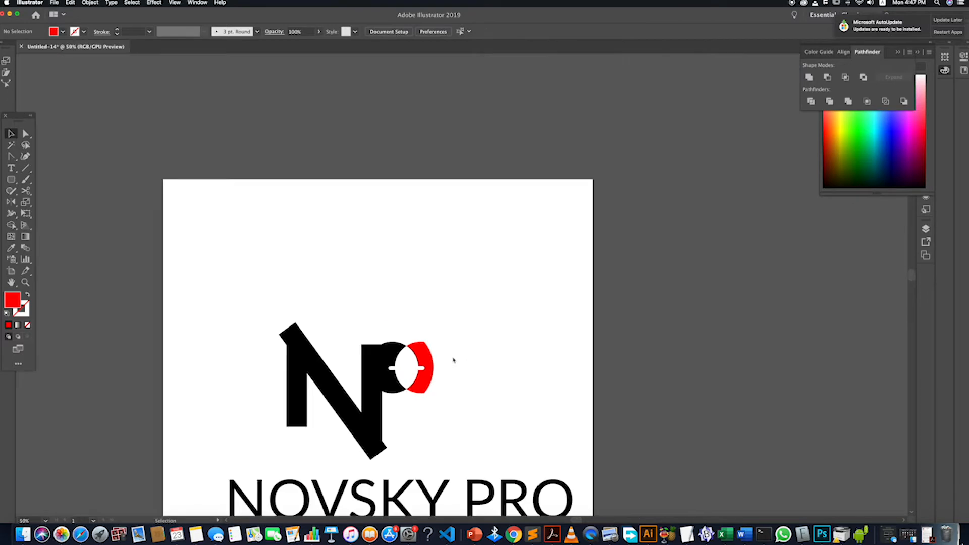
scroll(453, 360, down, 1)
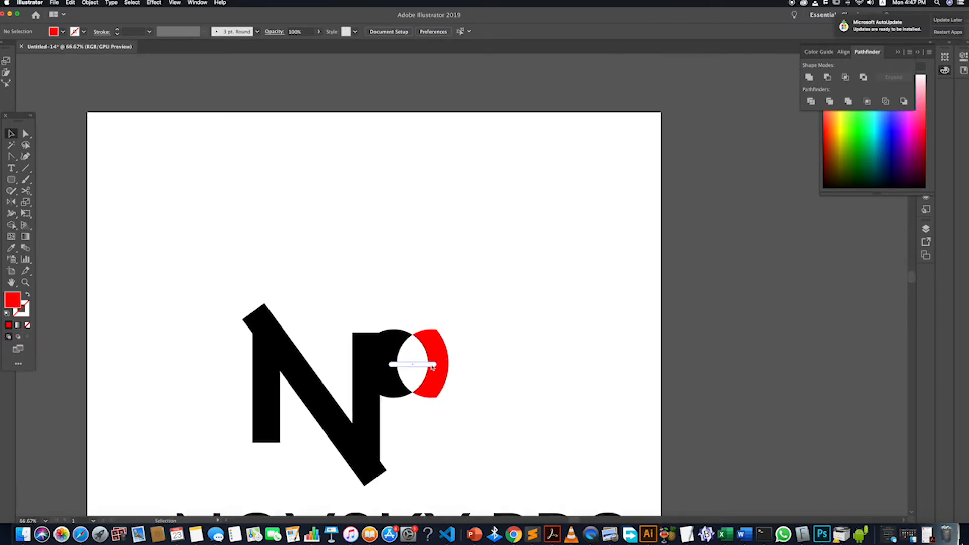
scroll(426, 366, up, 2)
drag(422, 369, 481, 461)
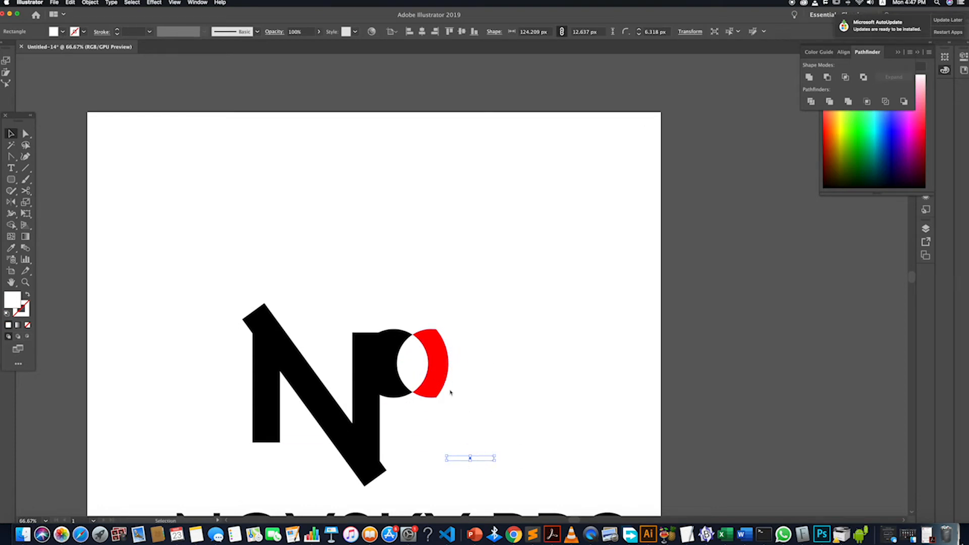
key(a)
click(659, 353)
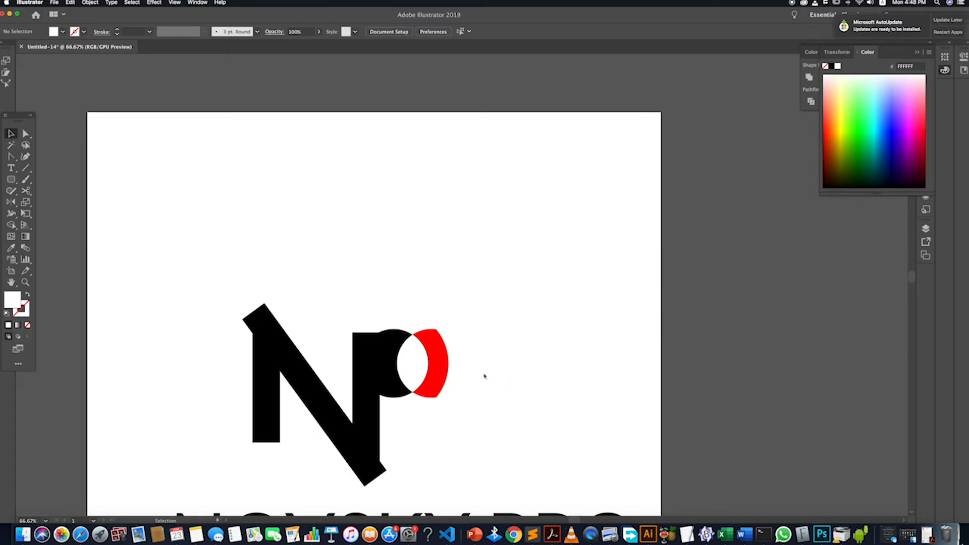
scroll(465, 376, down, 3)
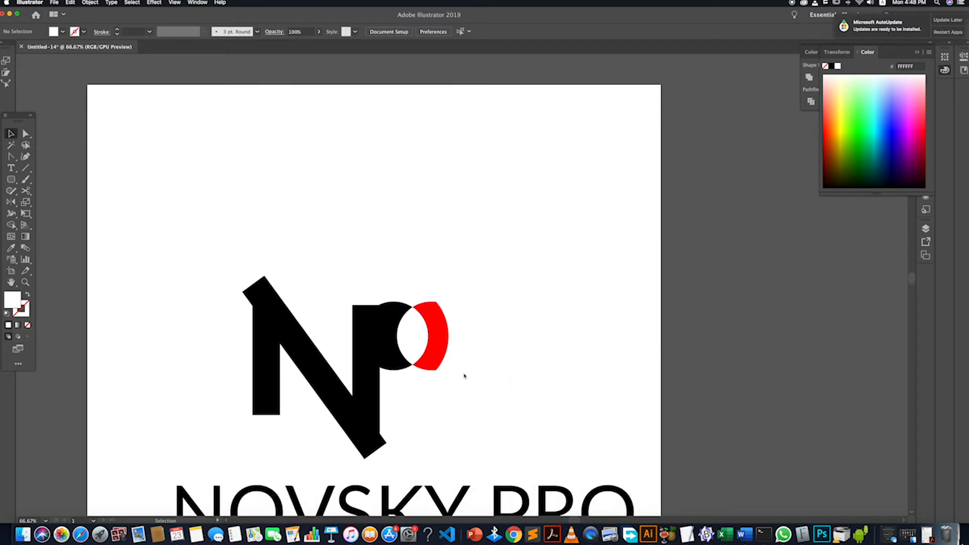
Step: Move the white rounded bar across the opening between the two crescents and resize it to about 94 px wide, and deselect it
scroll(464, 375, down, 6)
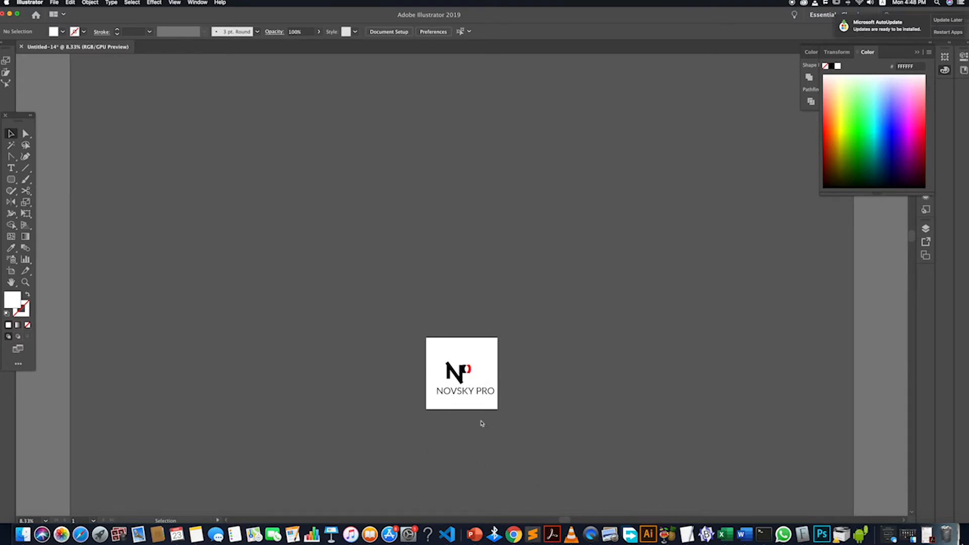
scroll(481, 382, up, 7)
scroll(452, 394, down, 3)
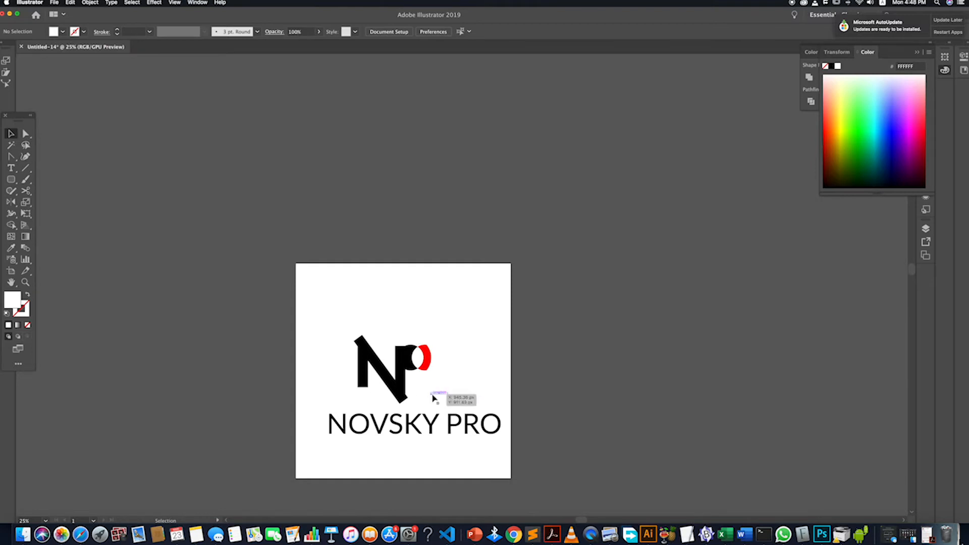
click(439, 392)
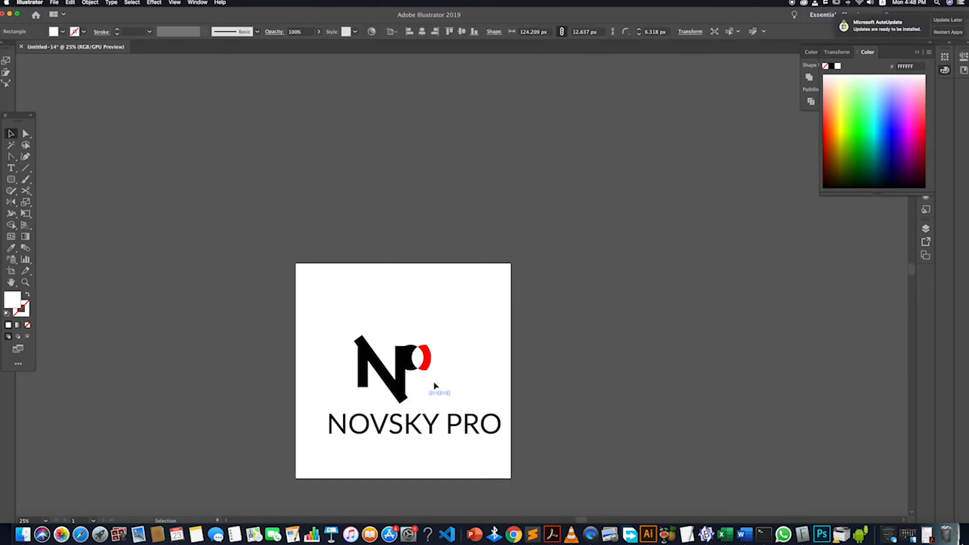
scroll(456, 402, up, 4)
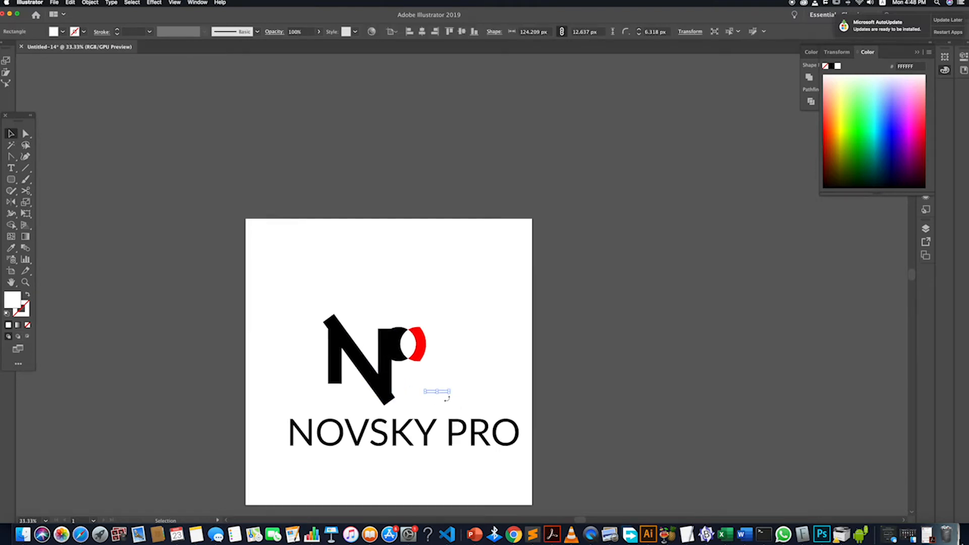
drag(433, 377, 387, 294)
scroll(390, 295, up, 2)
click(480, 336)
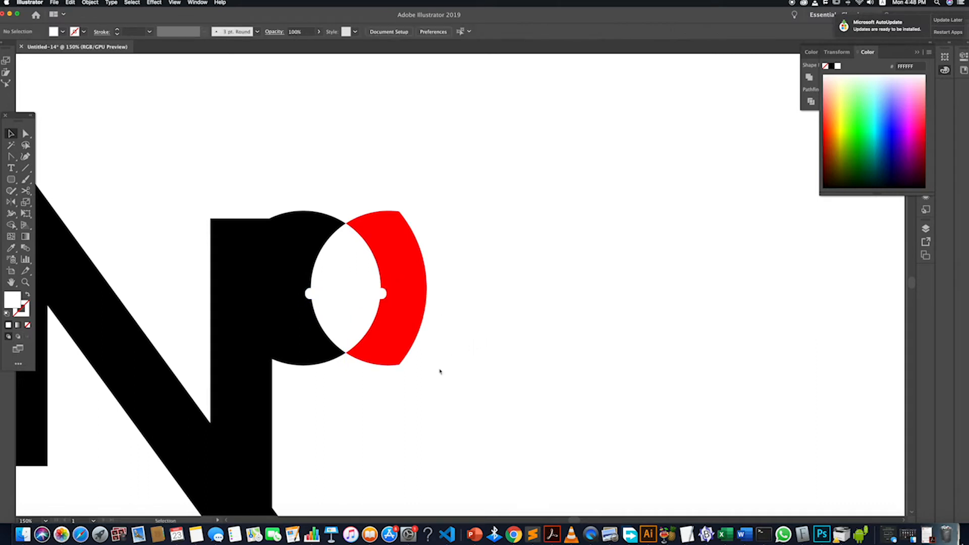
Step: Paste a copy of the white rounded bar in front at the same place, and ungroup the black and red crescents
key(super+minus)
key(super+minus)
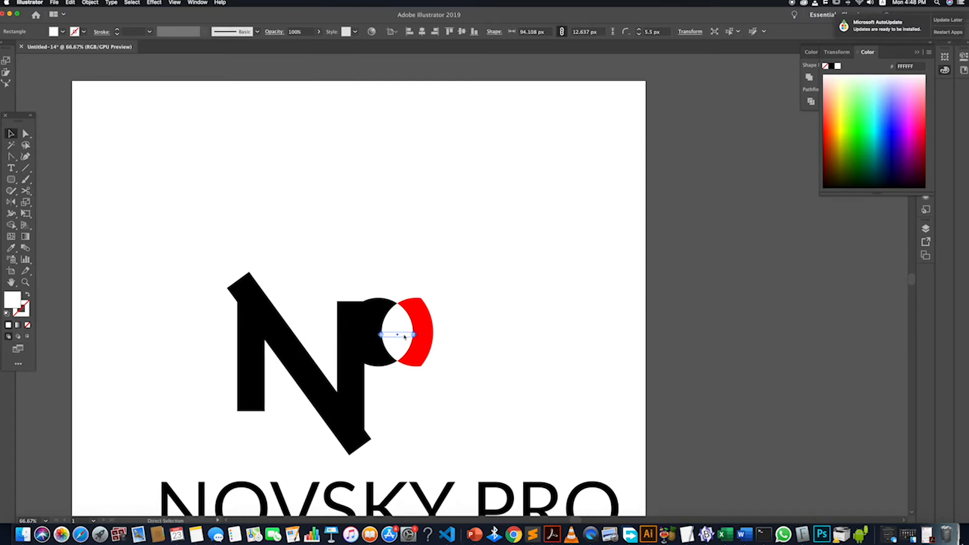
click(487, 379)
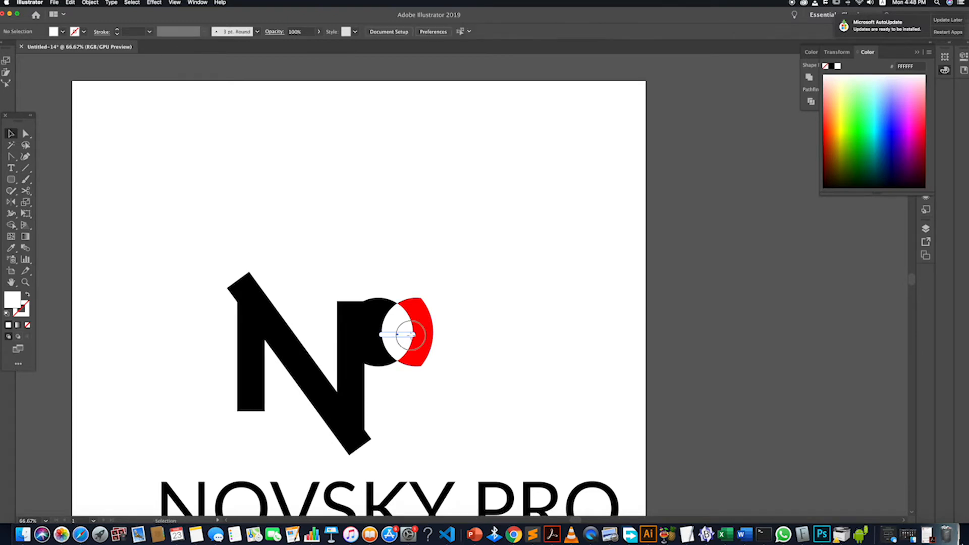
click(428, 335)
right_click(428, 335)
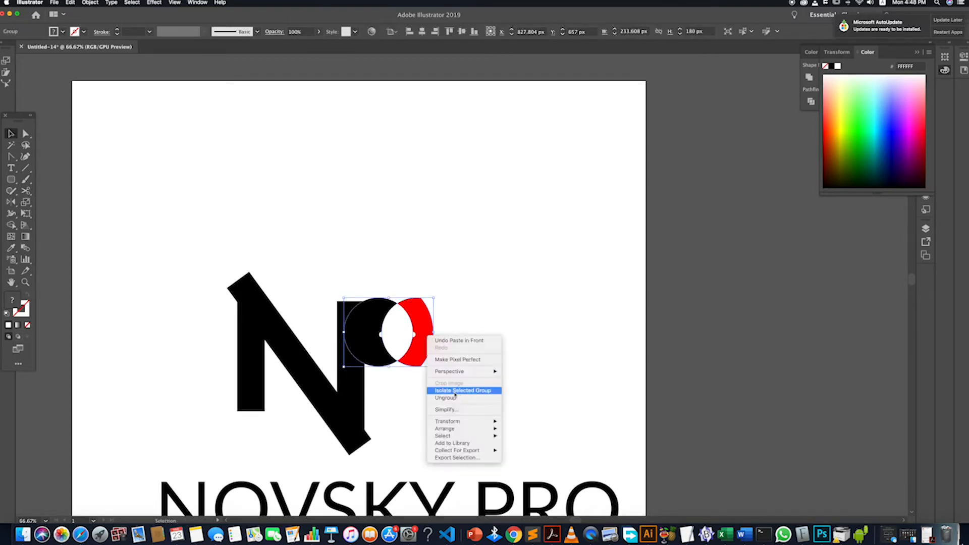
click(424, 397)
Step: Cut one white bar out of the red crescent's inner edge with Pathfinder Minus Front, undoing a mistaken Unite
click(425, 331)
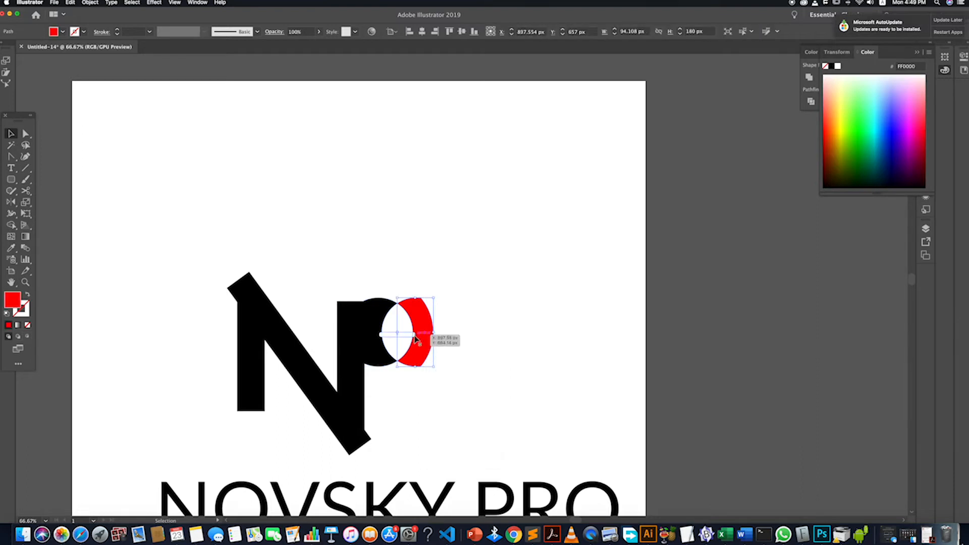
shift+click(414, 334)
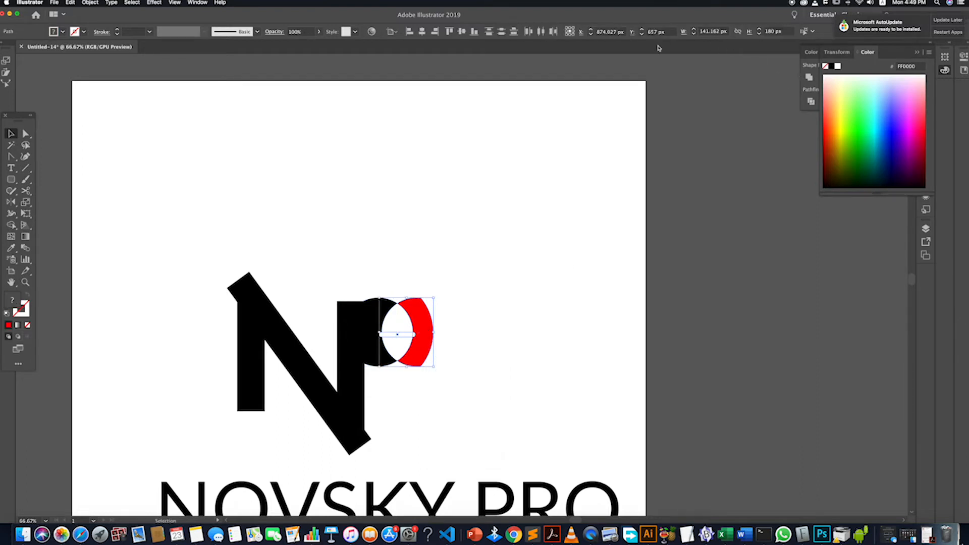
click(809, 77)
click(808, 77)
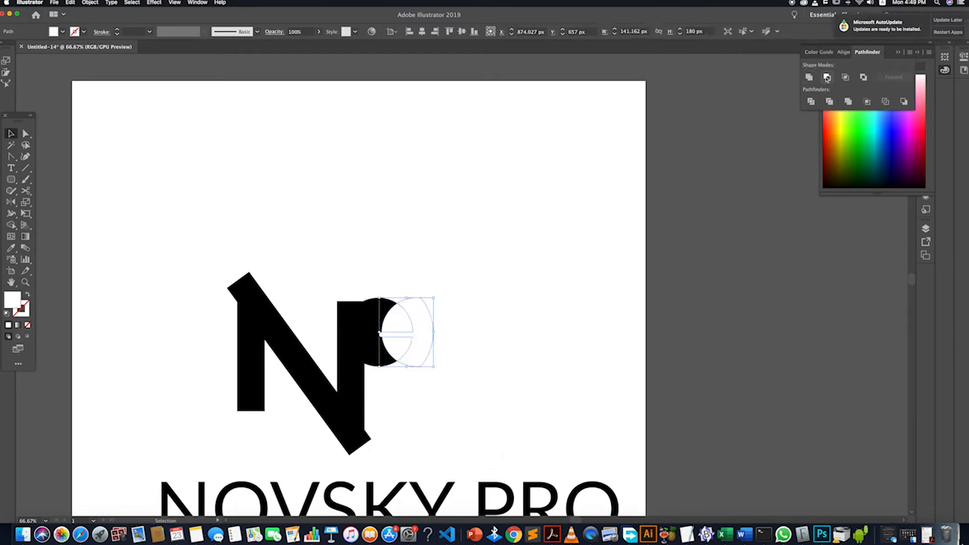
key(super+z)
click(827, 77)
click(556, 283)
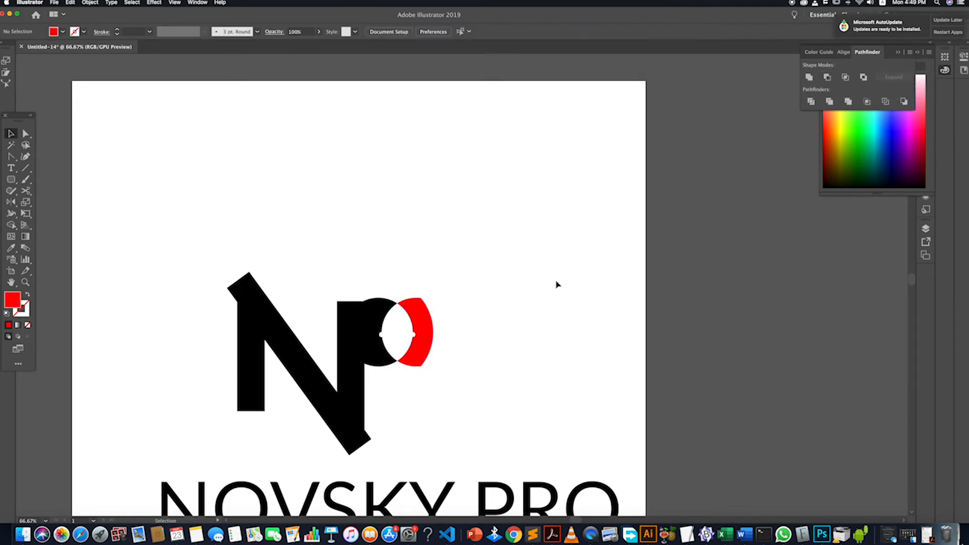
Step: Cut the remaining white bar out of the black crescent's inner edge with Pathfinder Minus Front, and deselect
click(389, 335)
shift+click(372, 343)
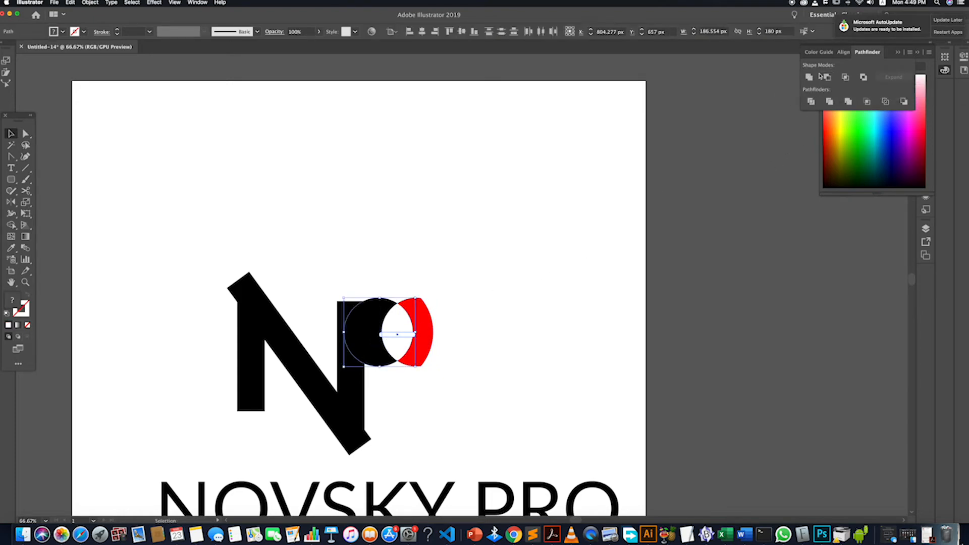
click(827, 77)
click(577, 278)
scroll(408, 392, down, 3)
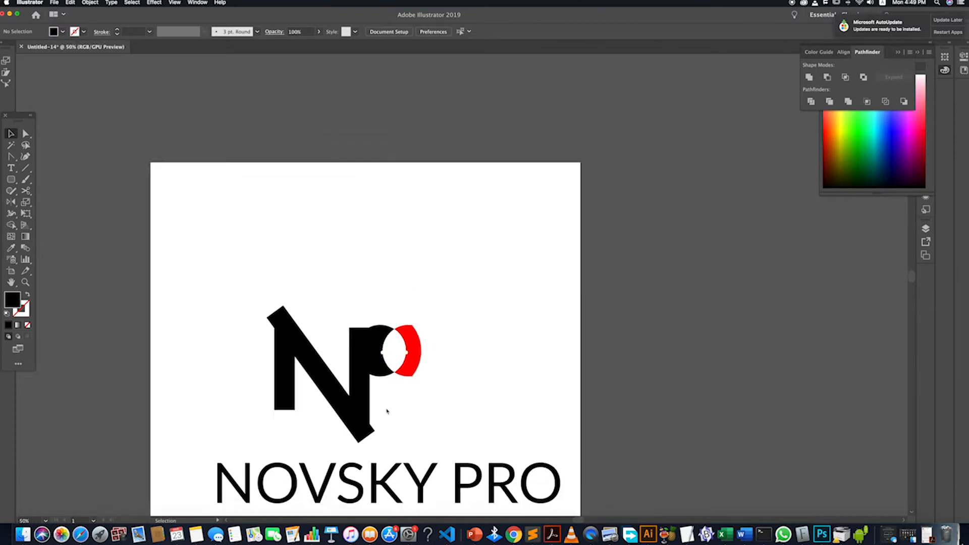
scroll(374, 394, up, 2)
scroll(371, 393, down, 2)
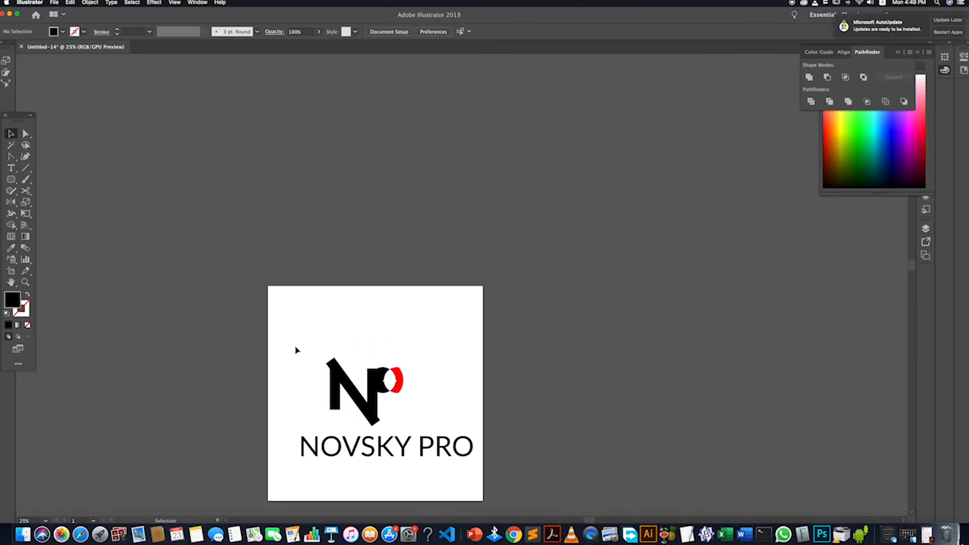
Step: Select the three bars forming the N without the crescents, and display the artwork in Outline mode
drag(295, 347, 360, 388)
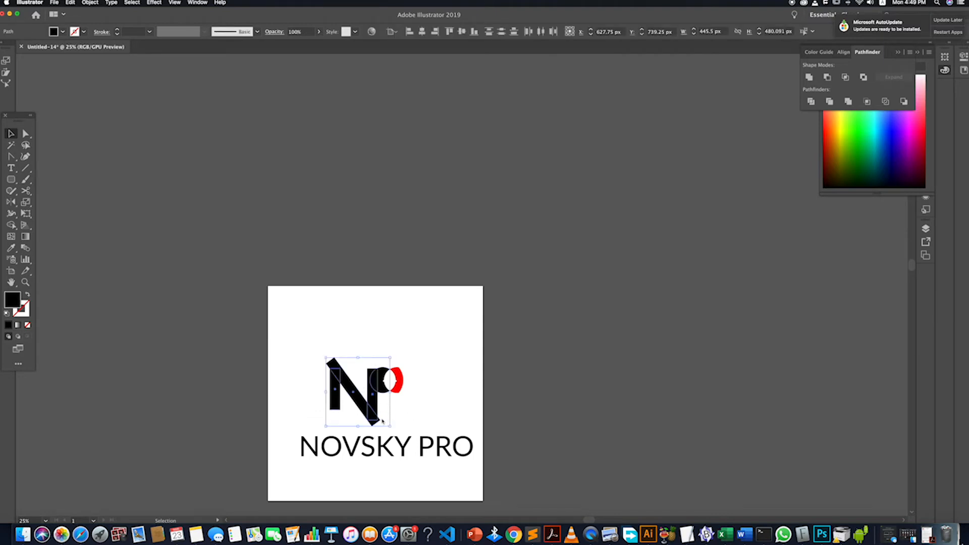
click(381, 426)
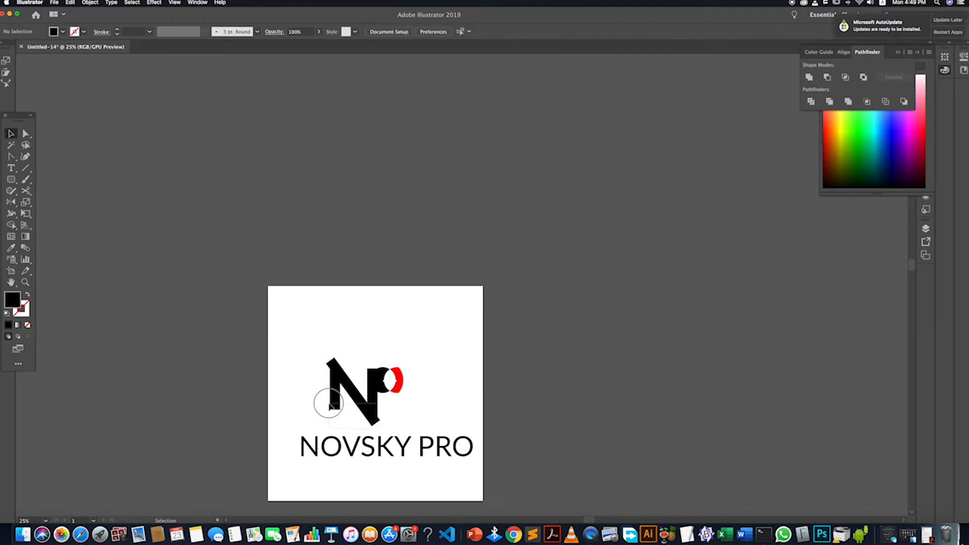
click(323, 402)
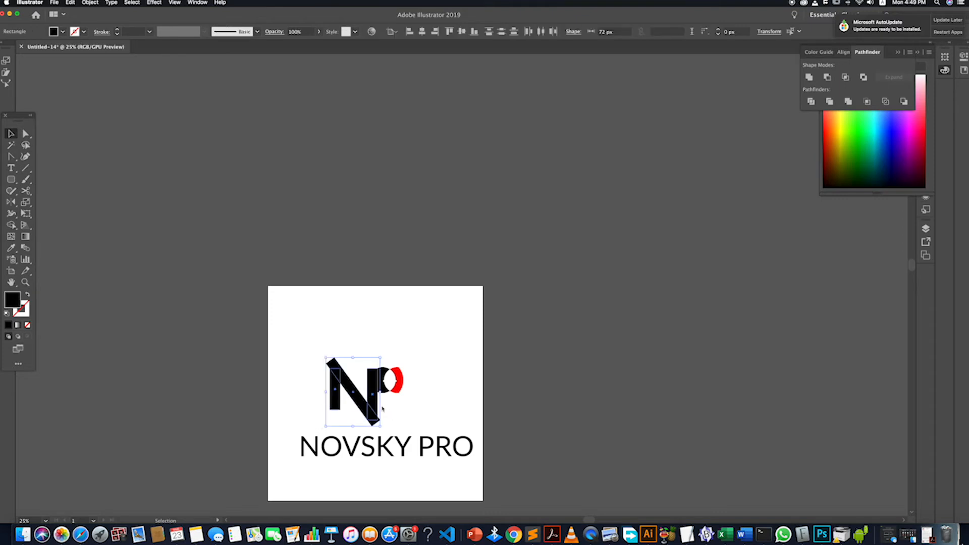
scroll(374, 407, up, 1)
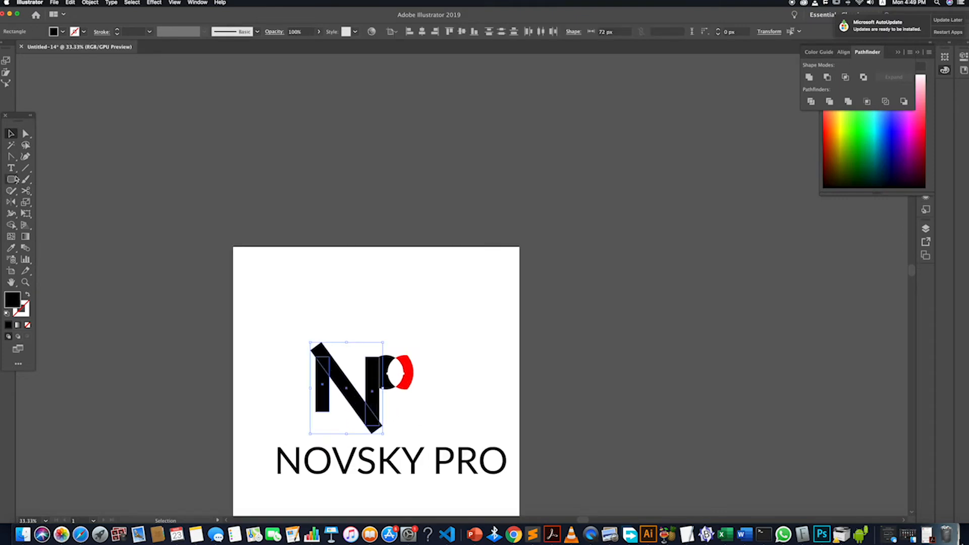
key(ctrl+y)
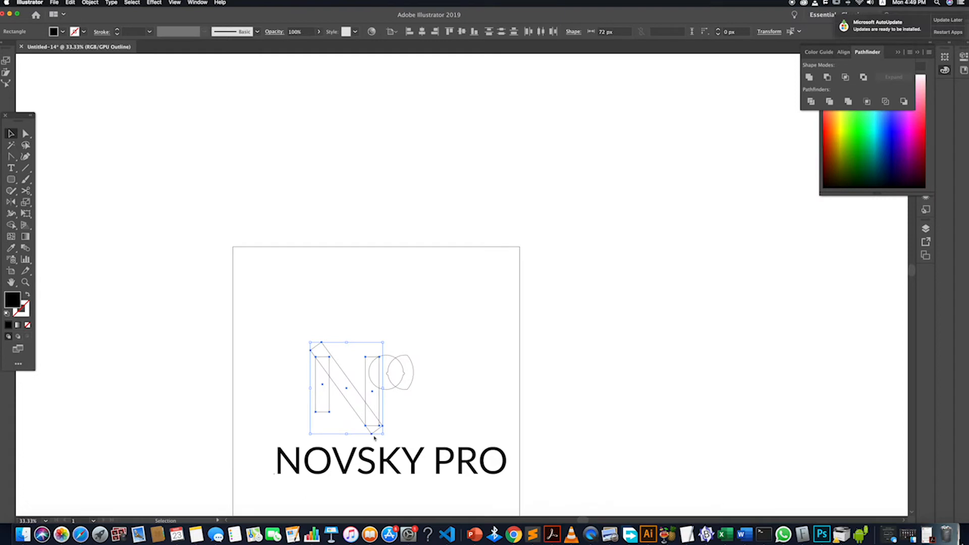
scroll(368, 427, up, 5)
scroll(368, 426, down, 4)
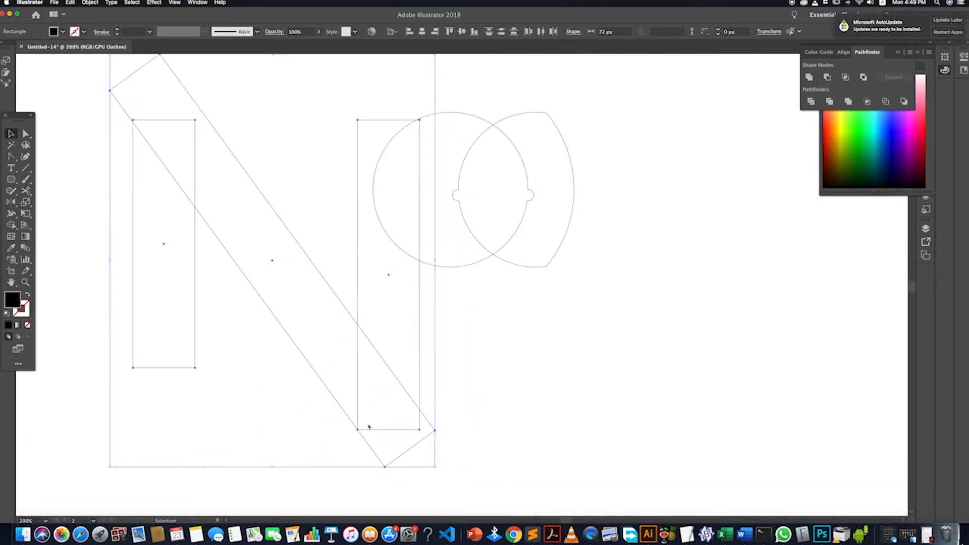
scroll(363, 430, up, 6)
scroll(354, 437, down, 10)
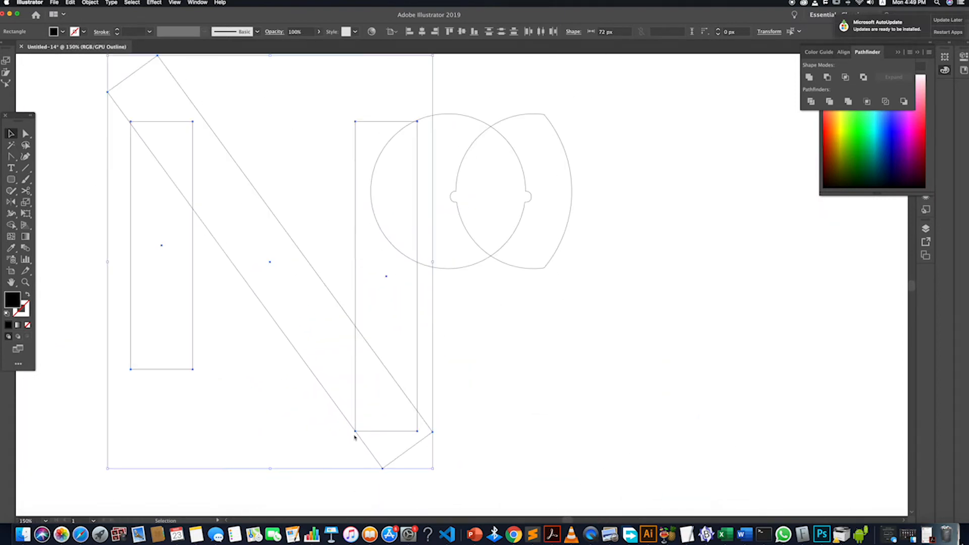
click(11, 224)
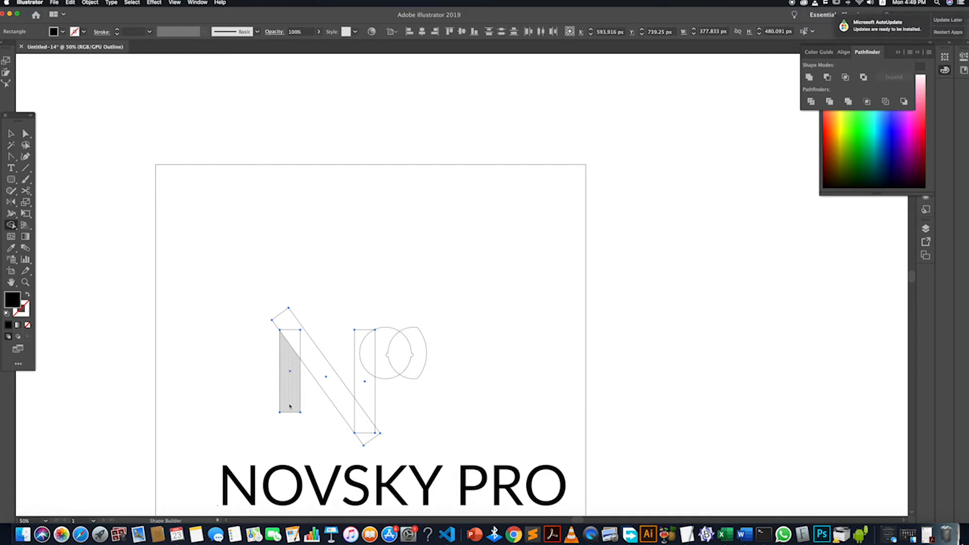
click(11, 133)
click(271, 383)
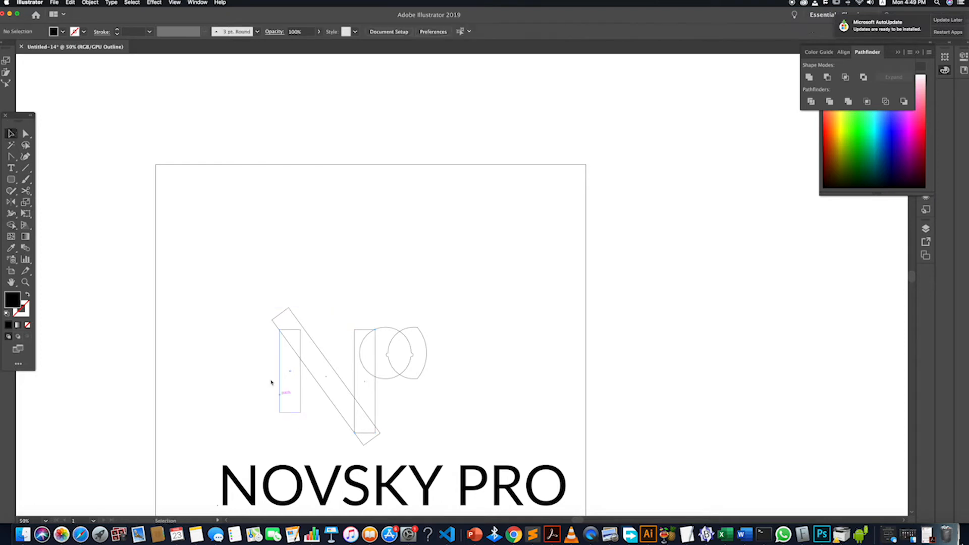
Step: Extend the N's left vertical bar upward to the level of the diagonal bar's uppermost corner
click(286, 371)
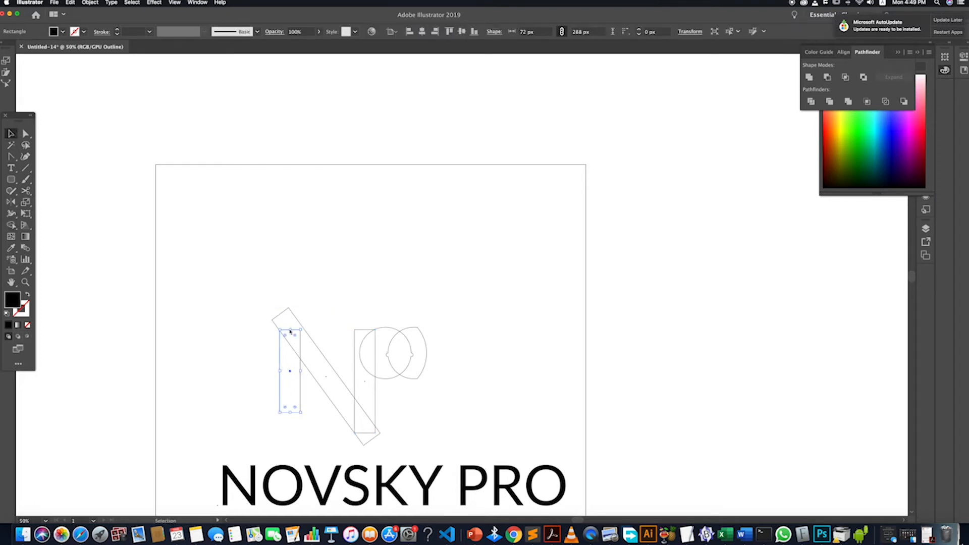
click(290, 329)
drag(291, 329, 290, 307)
click(325, 310)
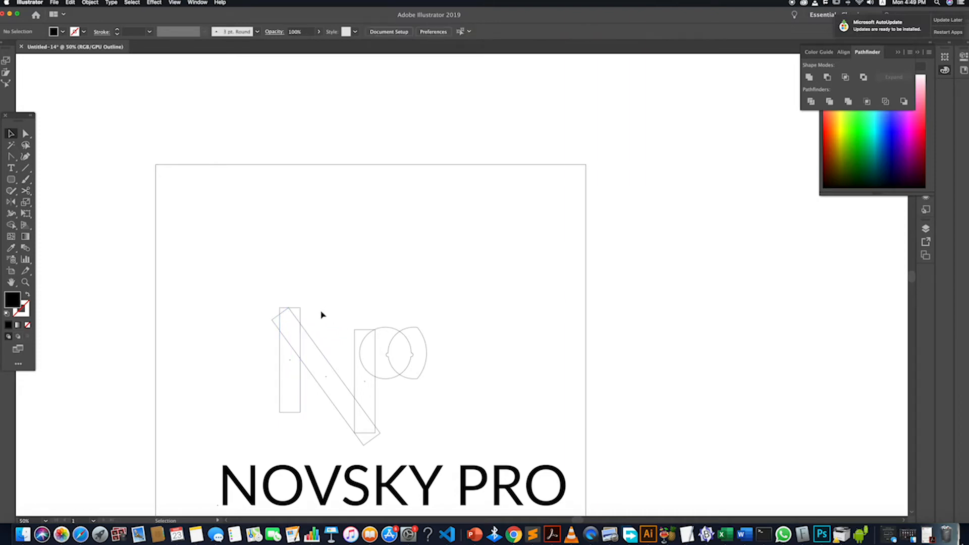
Step: Lengthen the diagonal bar at its upper end to about 617 px, and raise the left vertical bar's top corner to the diagonal's edge
click(309, 336)
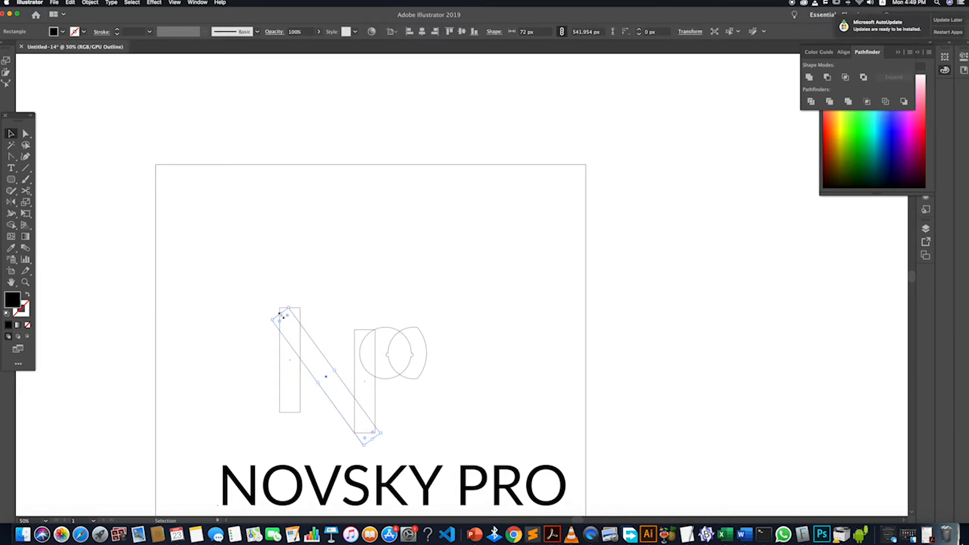
drag(281, 314, 262, 302)
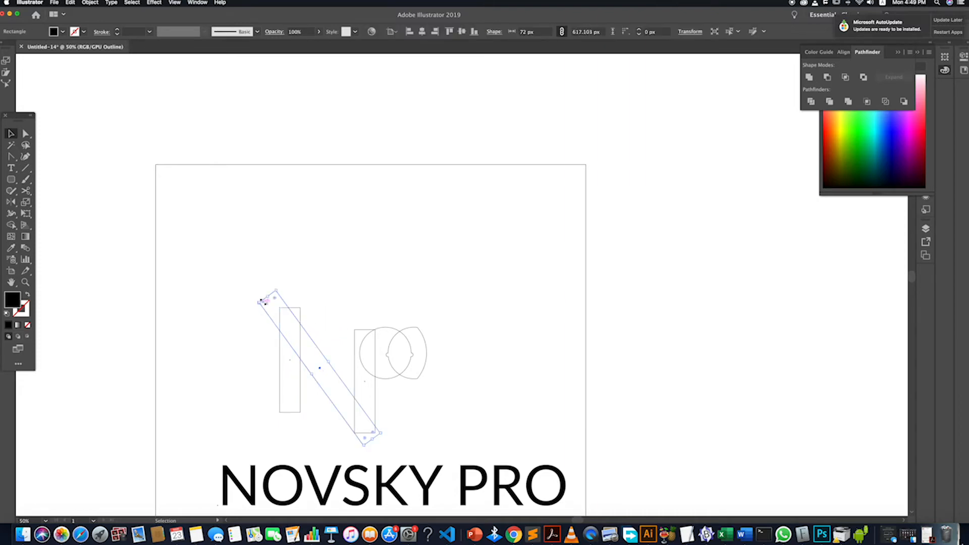
click(316, 313)
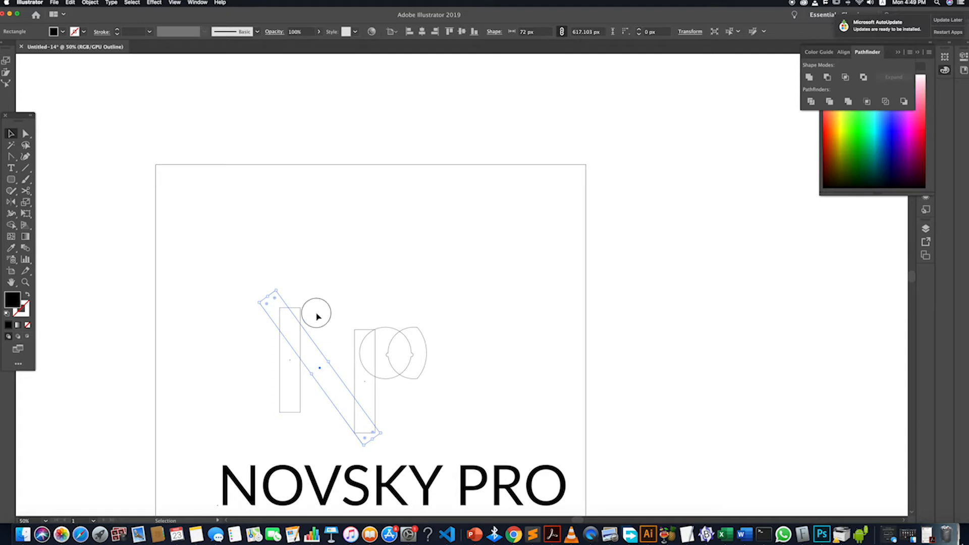
click(281, 310)
drag(290, 308, 292, 297)
click(334, 308)
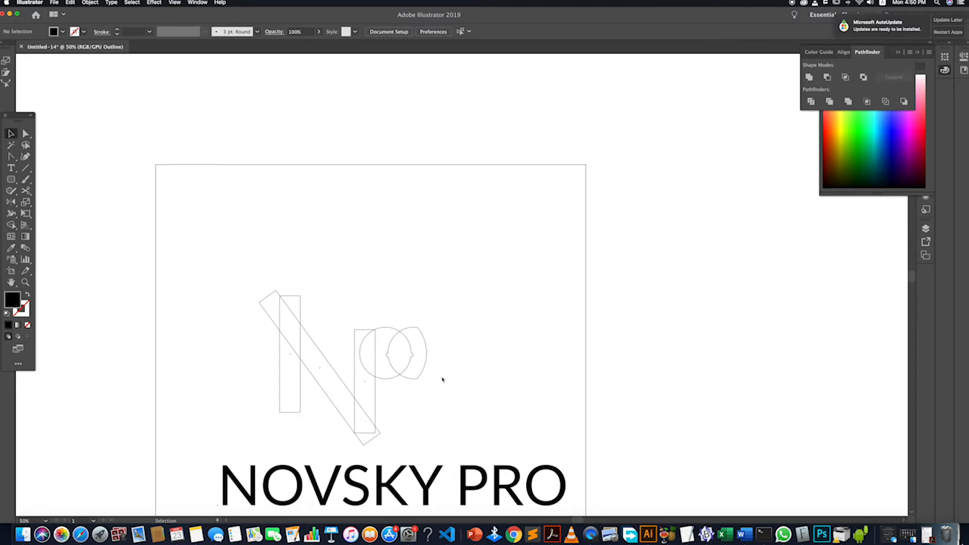
Step: Extend the N's right vertical bar upward until its top is level with the left vertical bar
drag(368, 307, 385, 335)
click(443, 348)
click(374, 335)
drag(366, 330, 366, 296)
click(447, 387)
Step: Move both crescents straight up together until their tops align with the top of the right vertical bar, and deselect them
click(402, 342)
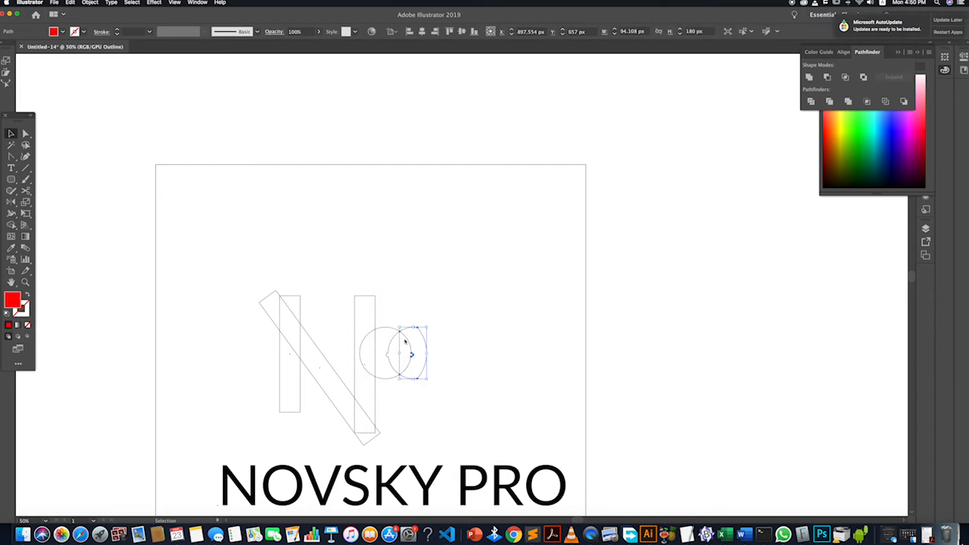
shift+click(384, 329)
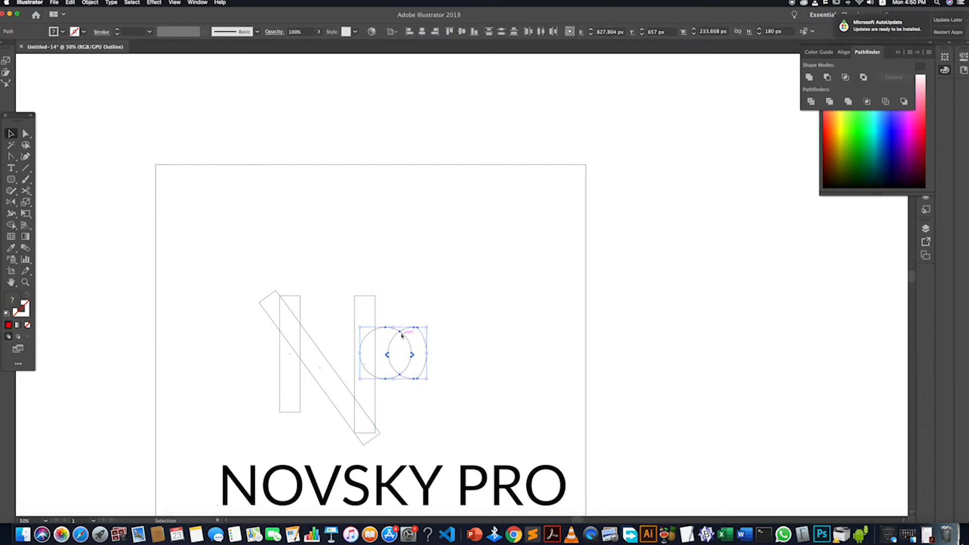
drag(398, 331, 400, 303)
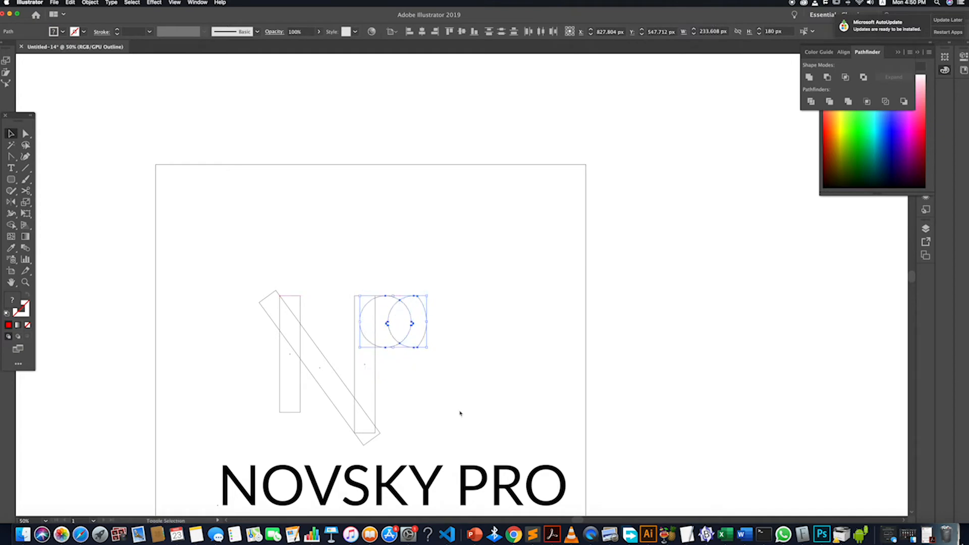
click(452, 412)
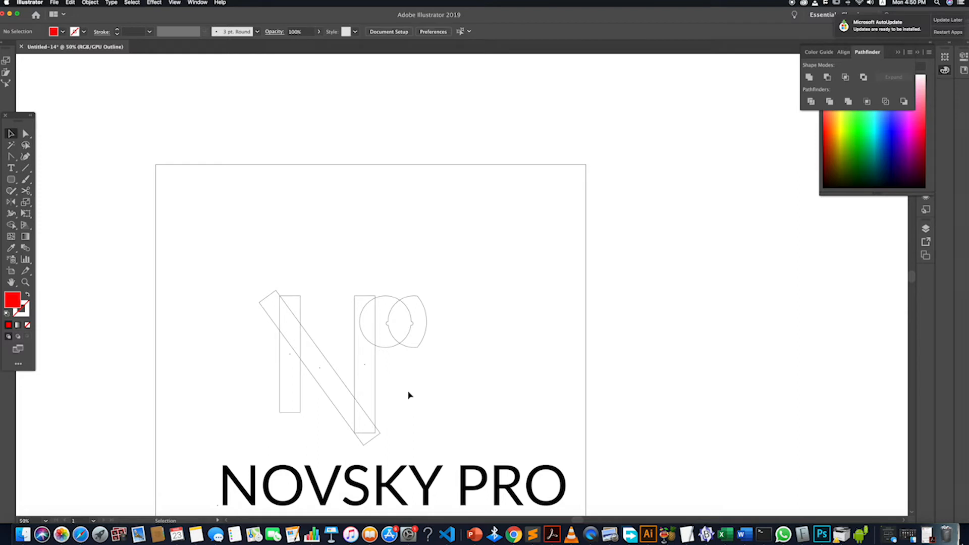
scroll(355, 444, up, 3)
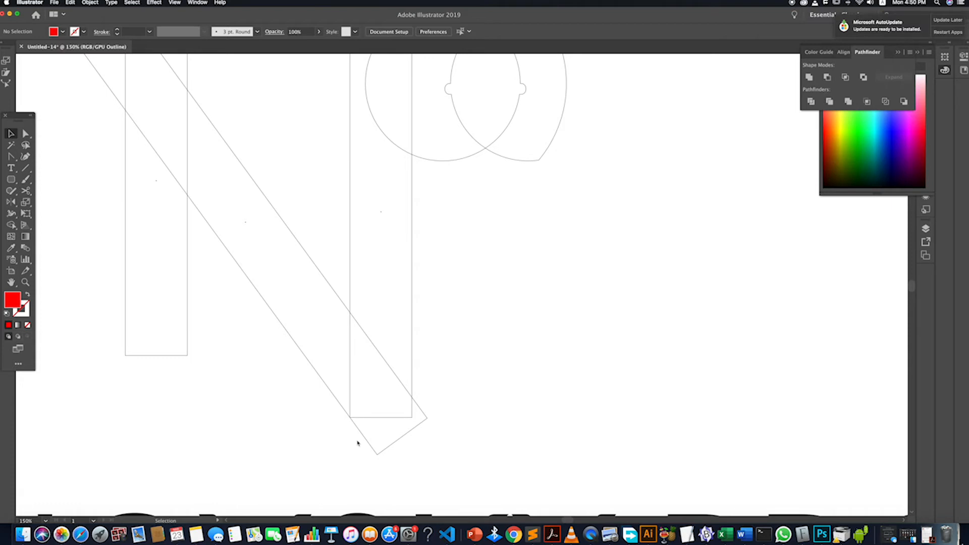
Step: Merge the N's two vertical bars and its diagonal bar into one shape with the Shape Builder tool
scroll(357, 443, down, 5)
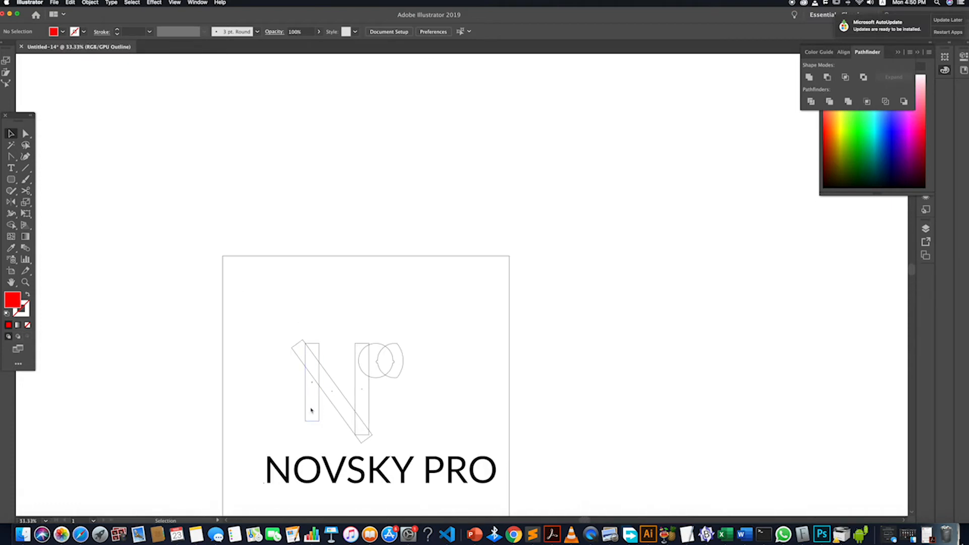
drag(249, 332, 363, 439)
click(12, 225)
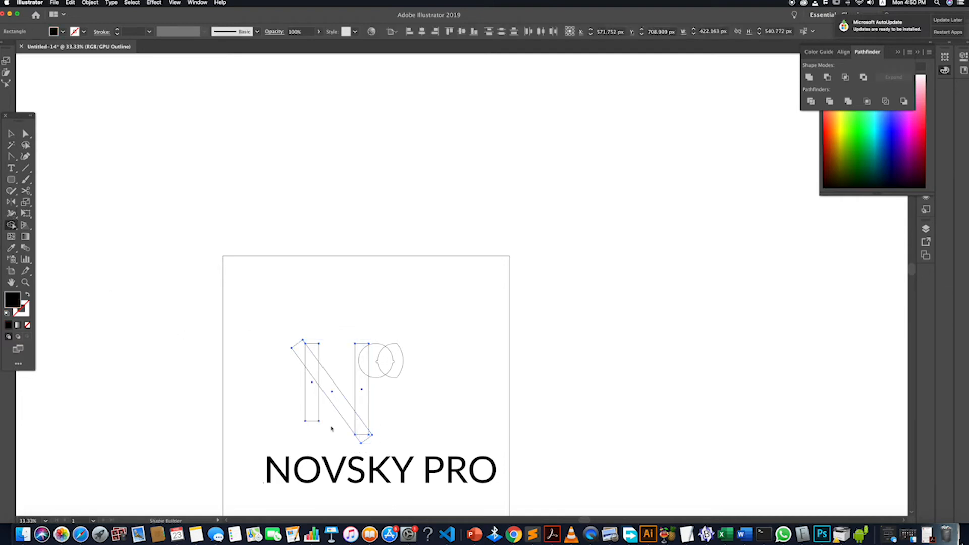
drag(312, 418, 313, 364)
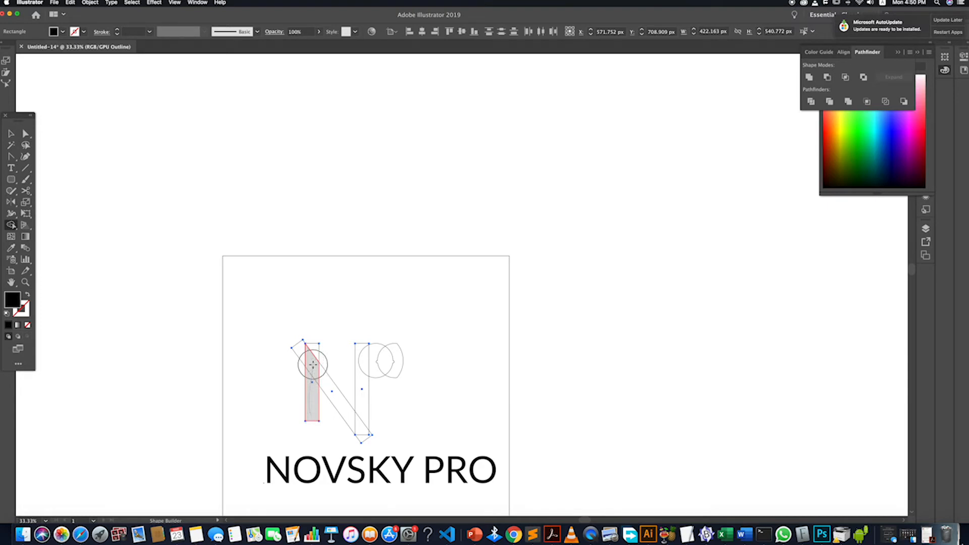
mouse_move(313, 364)
mouse_down()
mouse_move(360, 426)
mouse_move(361, 403)
mouse_up()
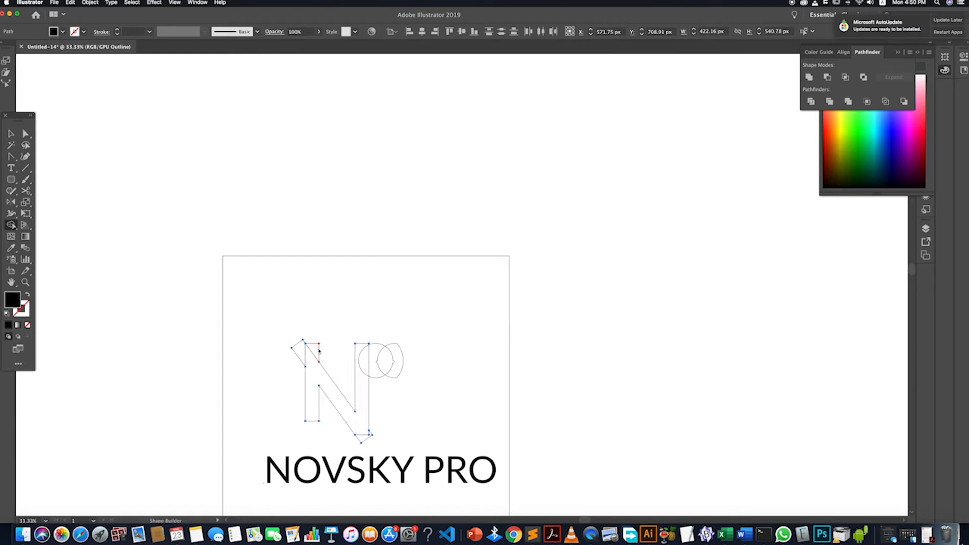
Step: Remove the diagonal's protruding ends at the N's upper and lower corners with the Shape Builder tool, and deselect the N
alt+click(298, 350)
alt+click(362, 437)
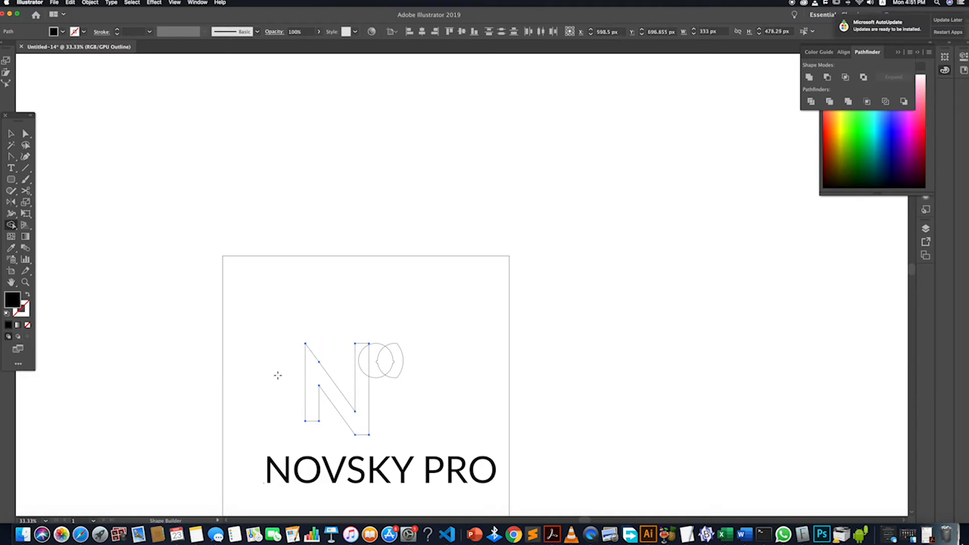
click(11, 134)
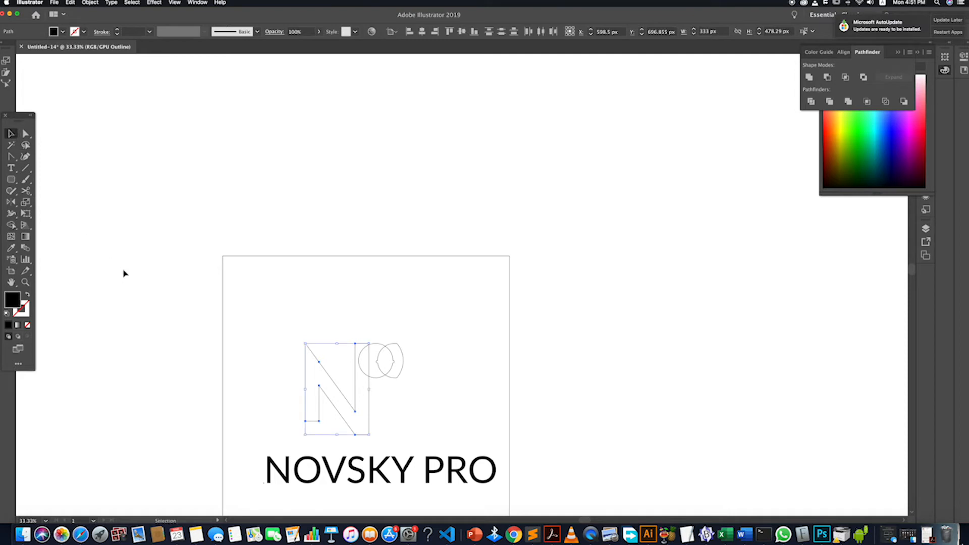
click(124, 272)
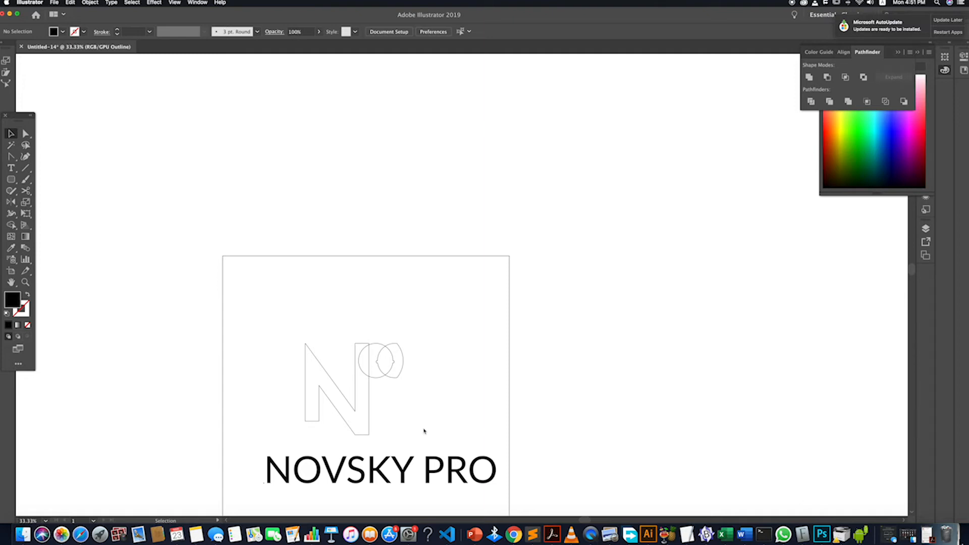
Step: Undo the Shape Builder trimming and merging of the N back to three separate bars
scroll(357, 431, up, 4)
scroll(357, 431, down, 3)
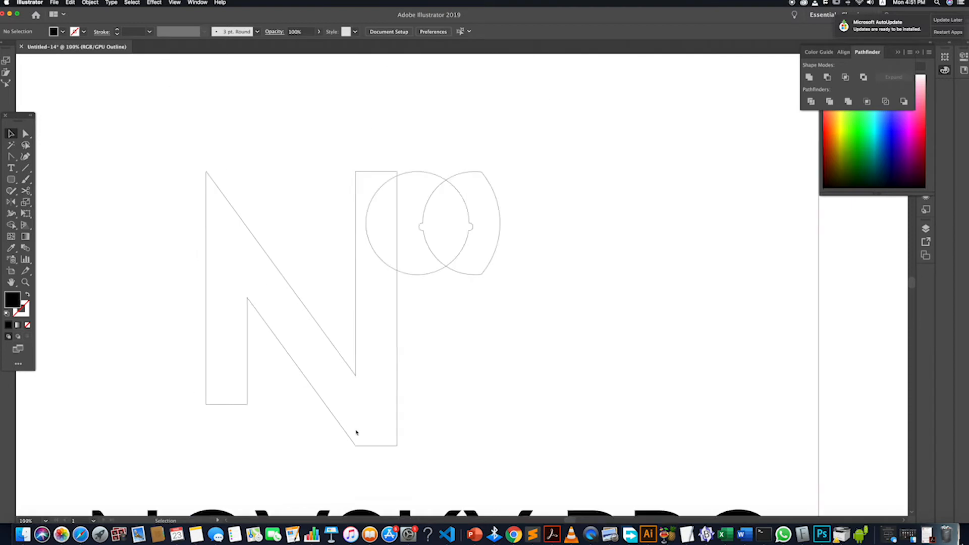
key(super+z)
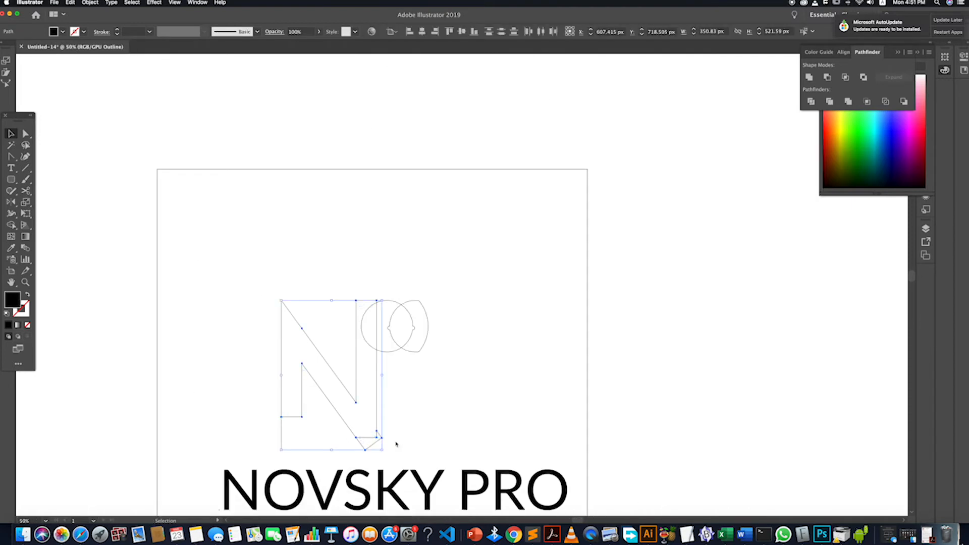
click(398, 439)
click(376, 415)
scroll(377, 417, down, 3)
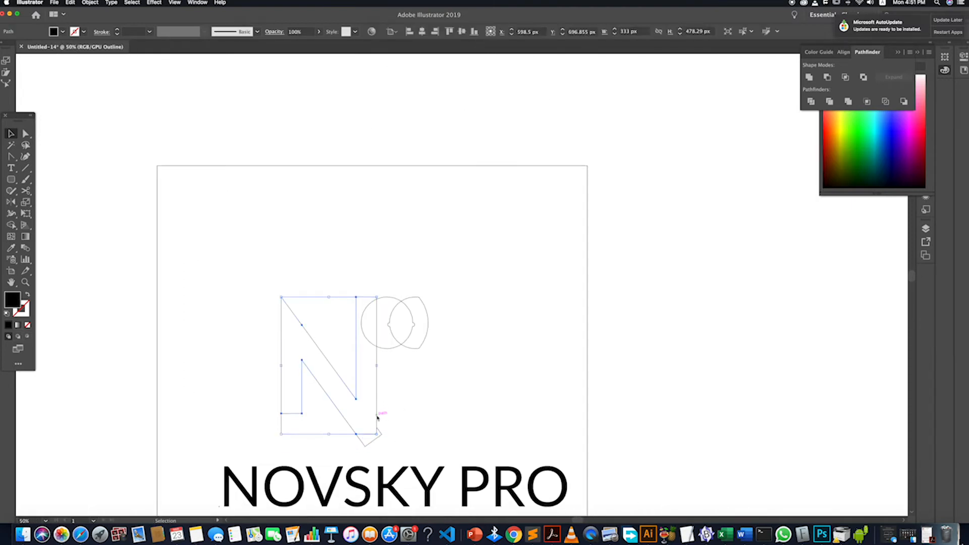
click(422, 378)
key(super+z)
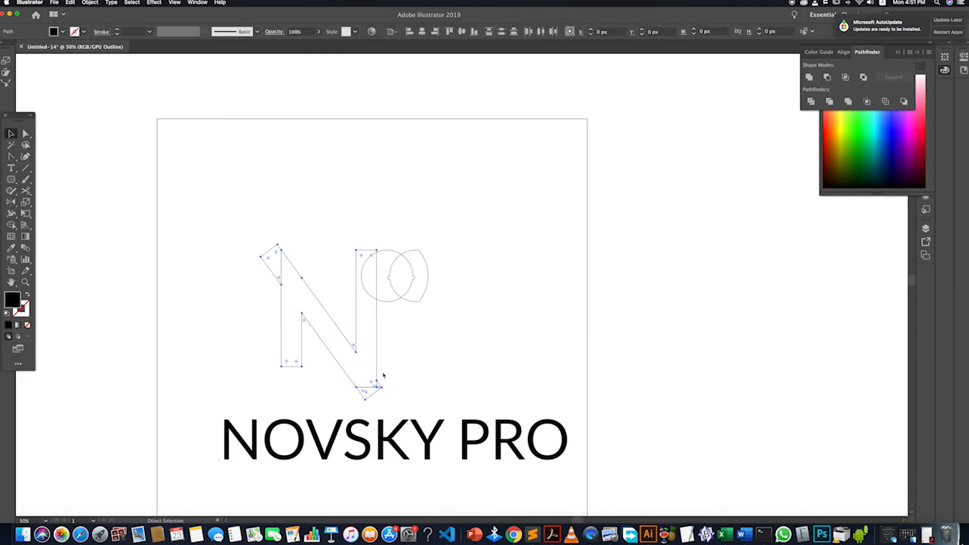
click(398, 377)
key(a)
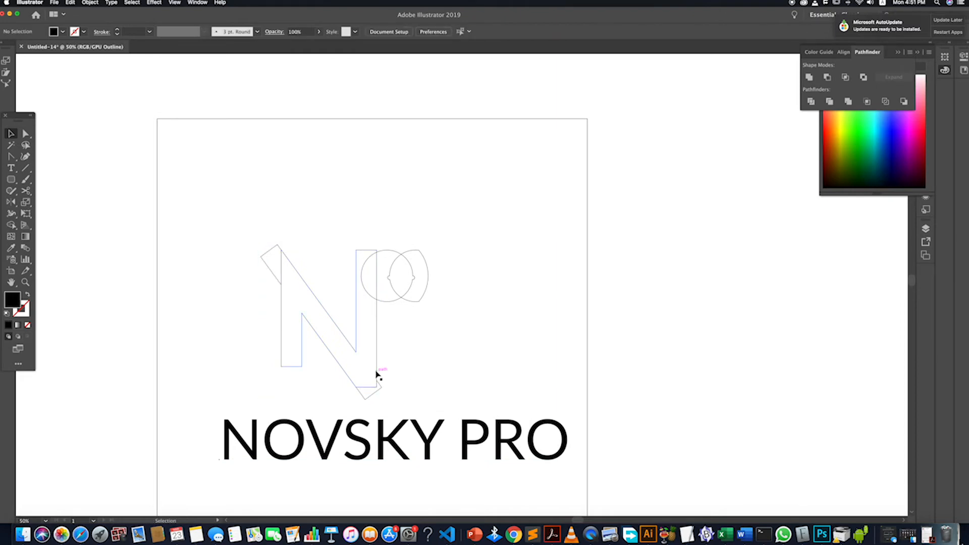
click(375, 370)
click(396, 372)
click(376, 373)
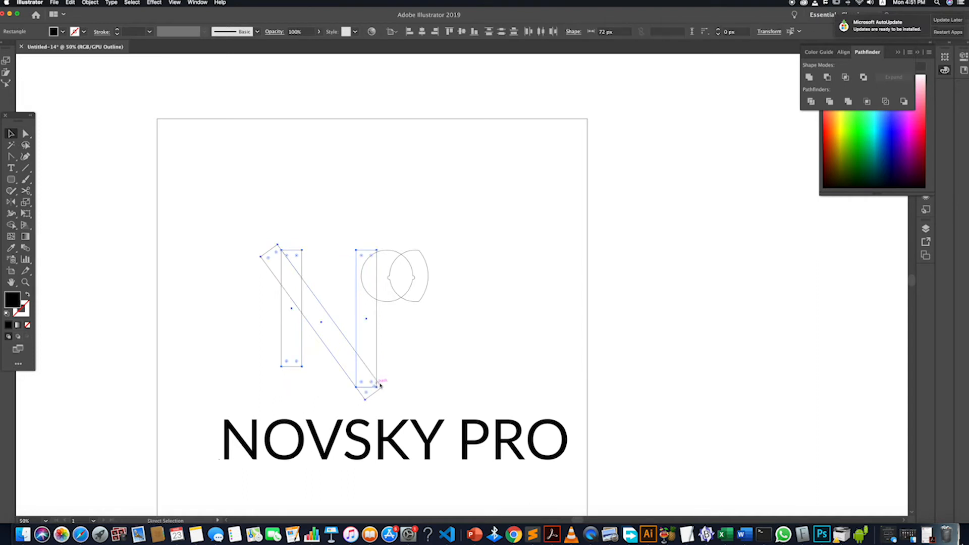
key(Delete)
click(378, 382)
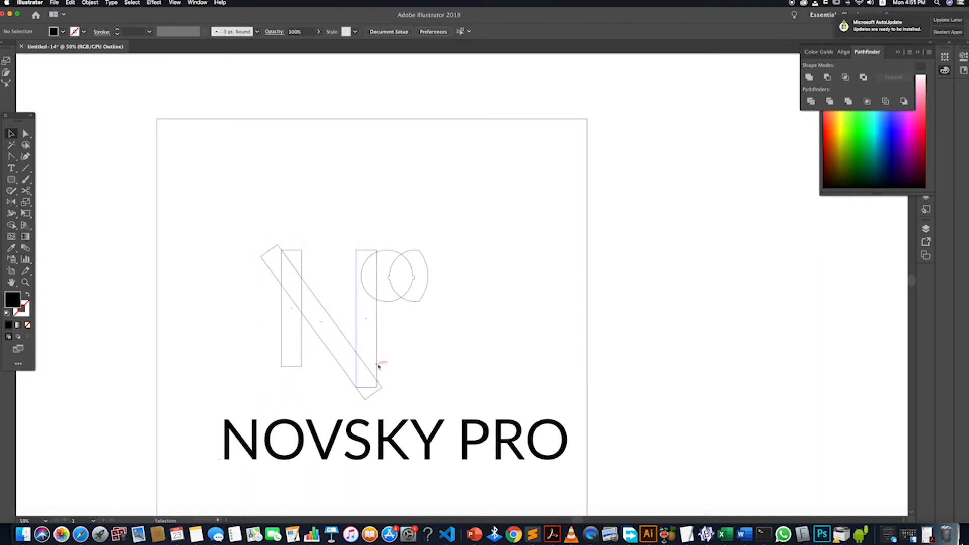
Step: Try to extend the N's right vertical bar downward to the level of the diagonal's lowest corner, and undo it
click(377, 367)
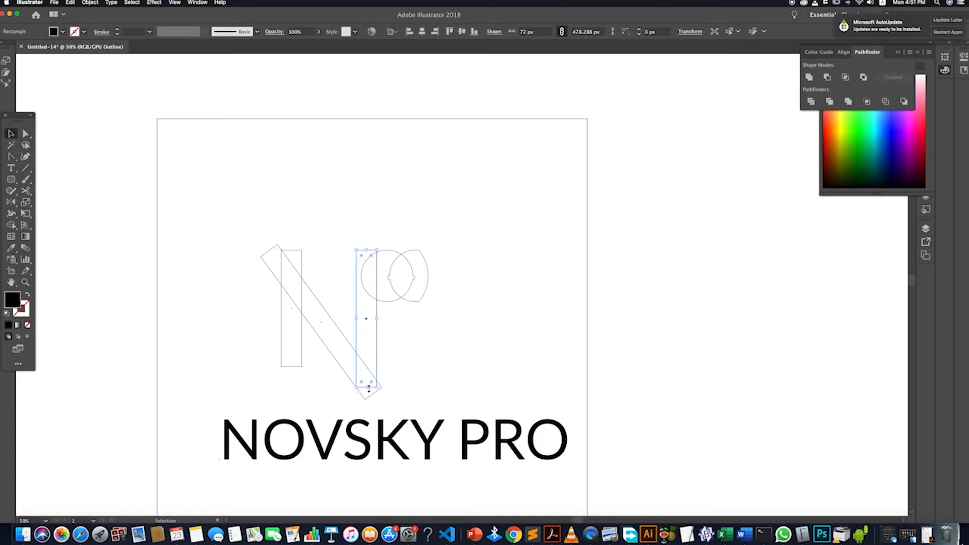
drag(368, 388, 366, 400)
click(418, 389)
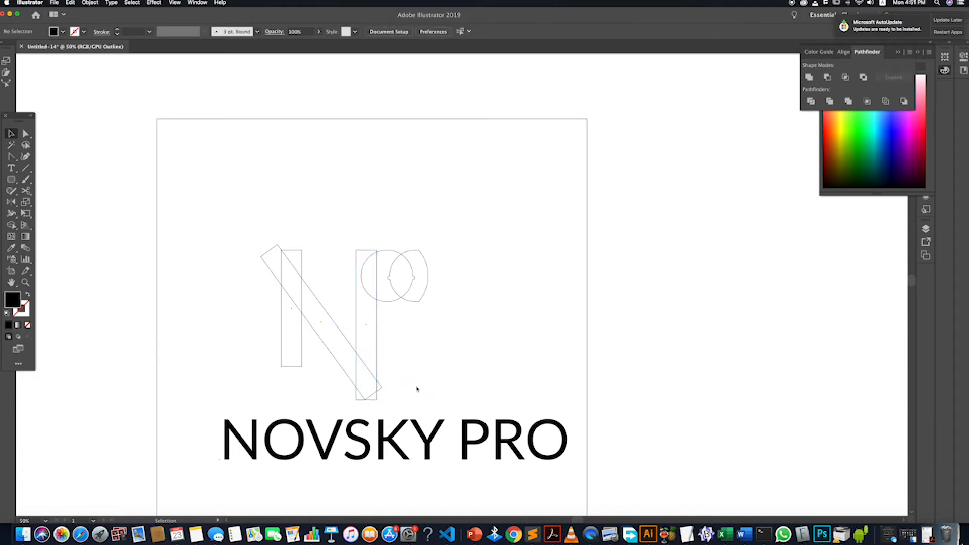
click(365, 399)
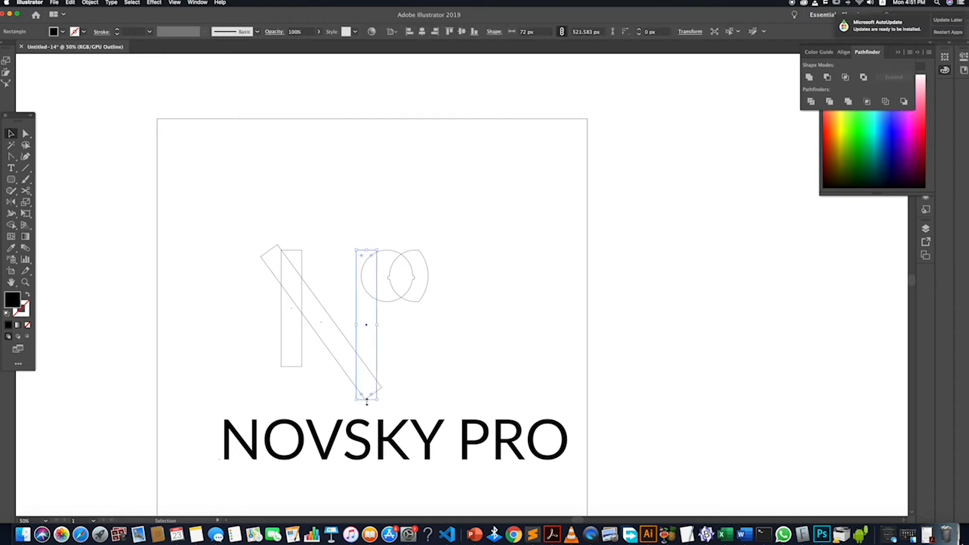
click(381, 389)
drag(364, 398, 369, 433)
key(super+z)
key(super+z)
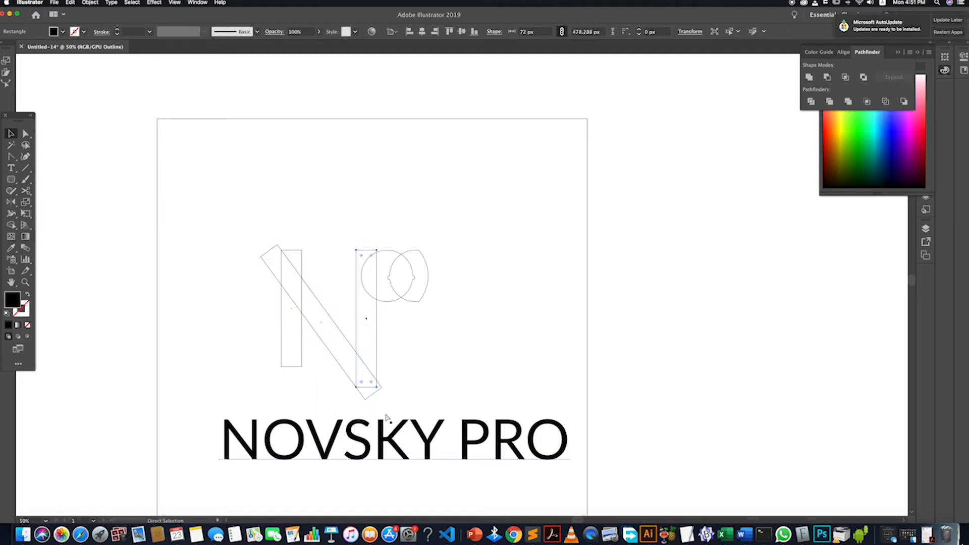
key(v)
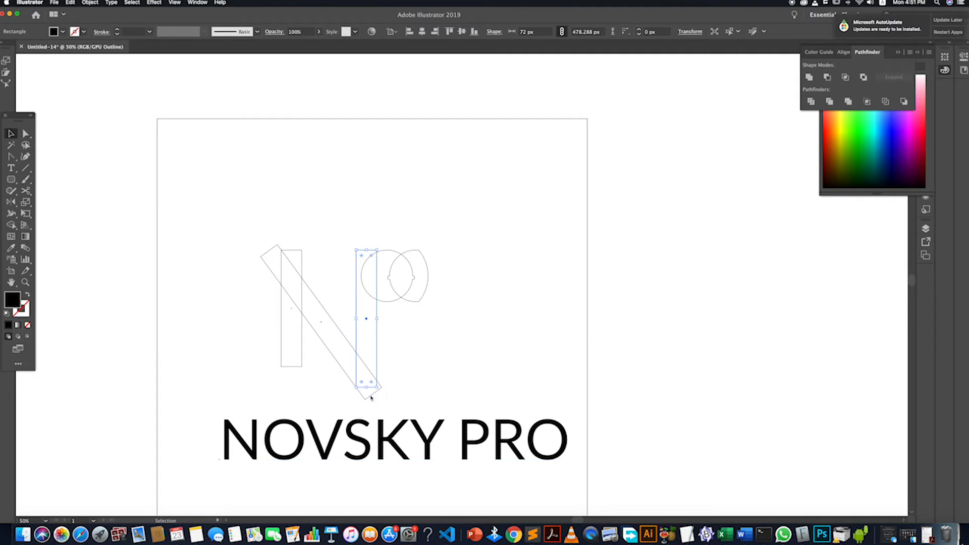
click(371, 397)
click(395, 395)
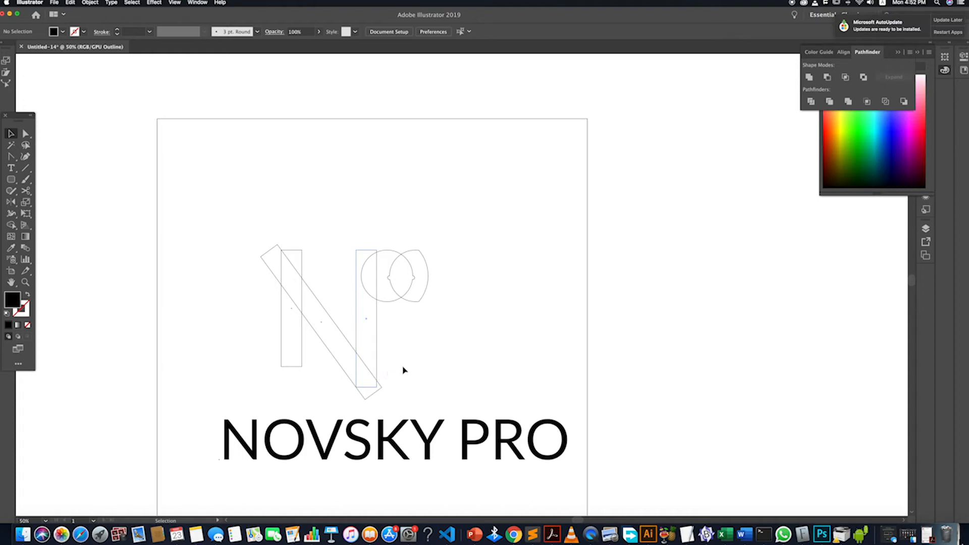
Step: Nudge the right vertical bar and both crescents together rightward until the bar's lower right corner meets the diagonal's right corner
drag(458, 310, 365, 250)
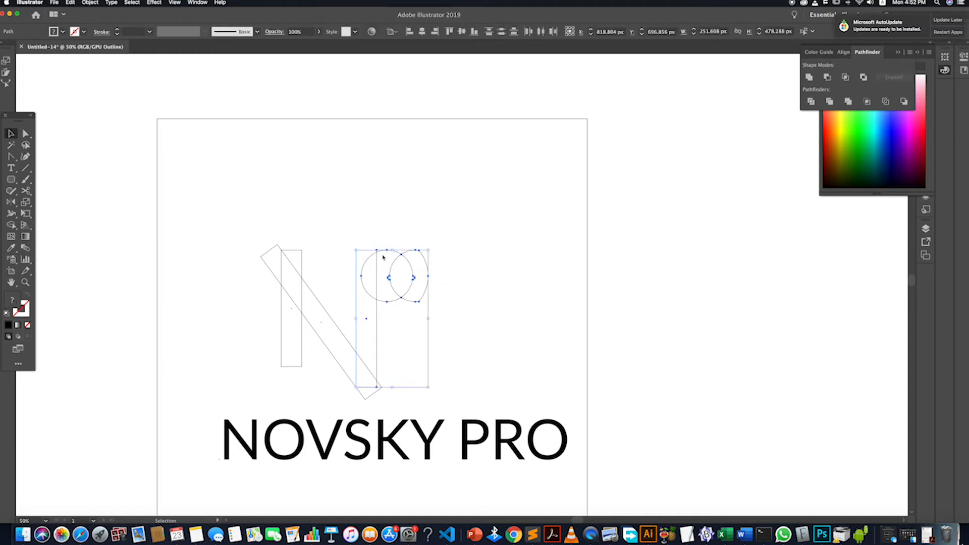
drag(380, 252, 386, 258)
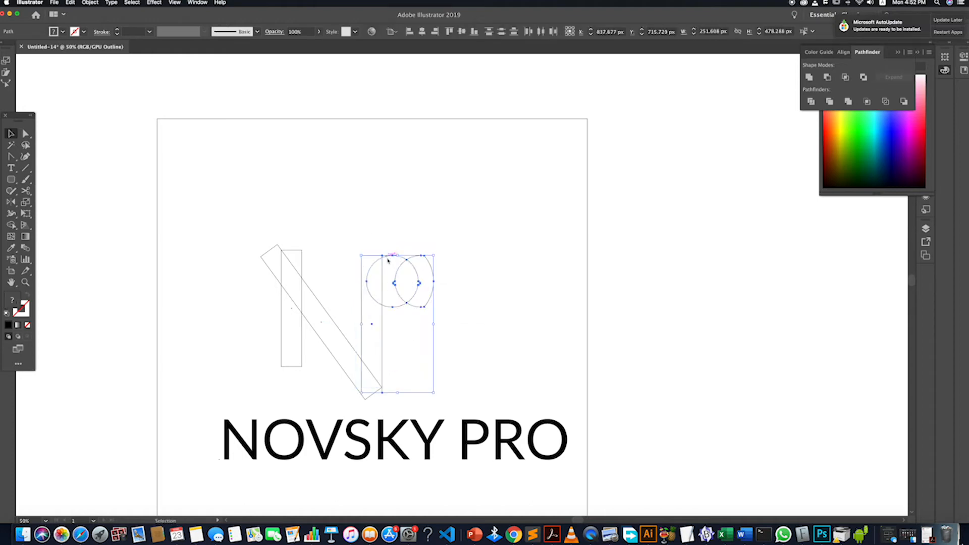
key(super+z)
key(Right)
key(Right)
key(Right)
key(Right)
key(Right)
key(Right)
key(Right)
key(Right)
key(Right)
key(Right)
key(Right)
key(Right)
key(Right)
key(Right)
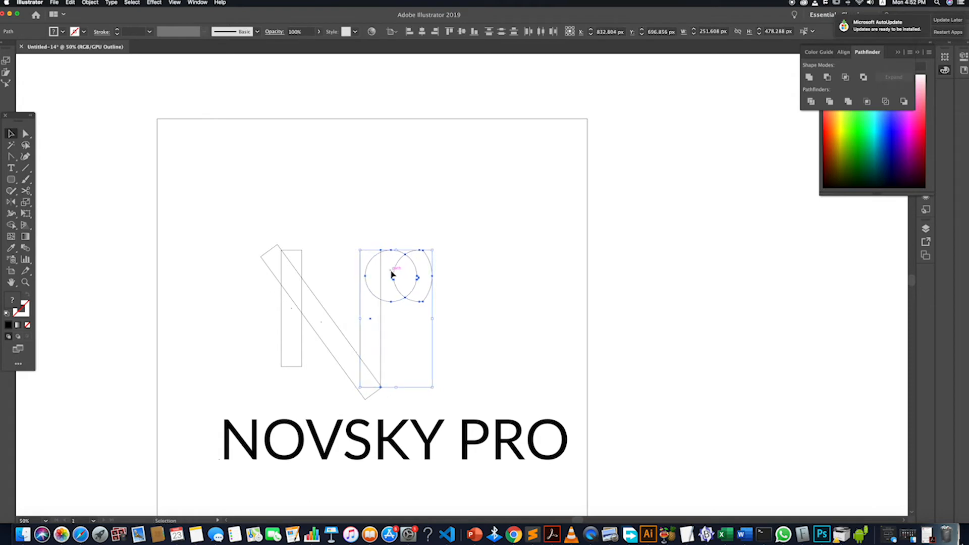
key(Right)
key(Down)
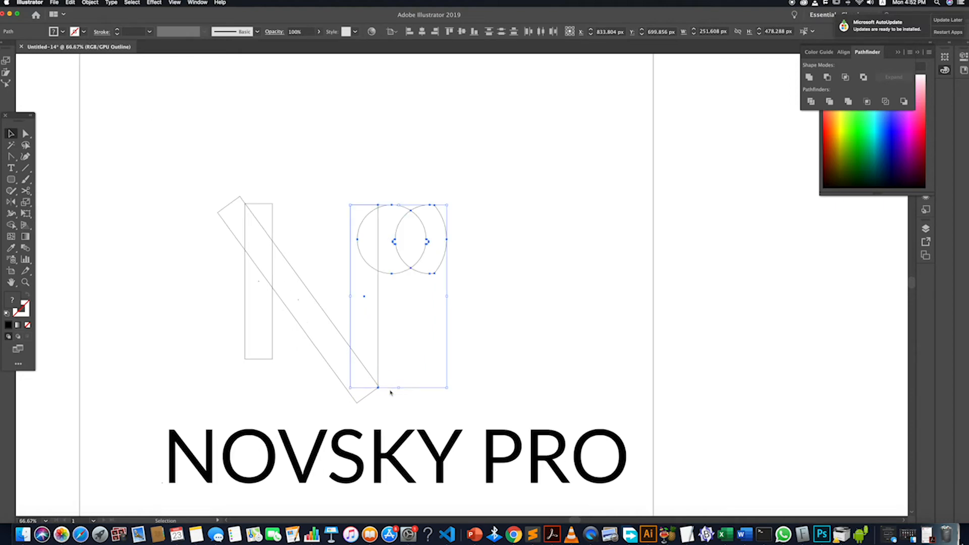
scroll(389, 392, up, 3)
key(Up)
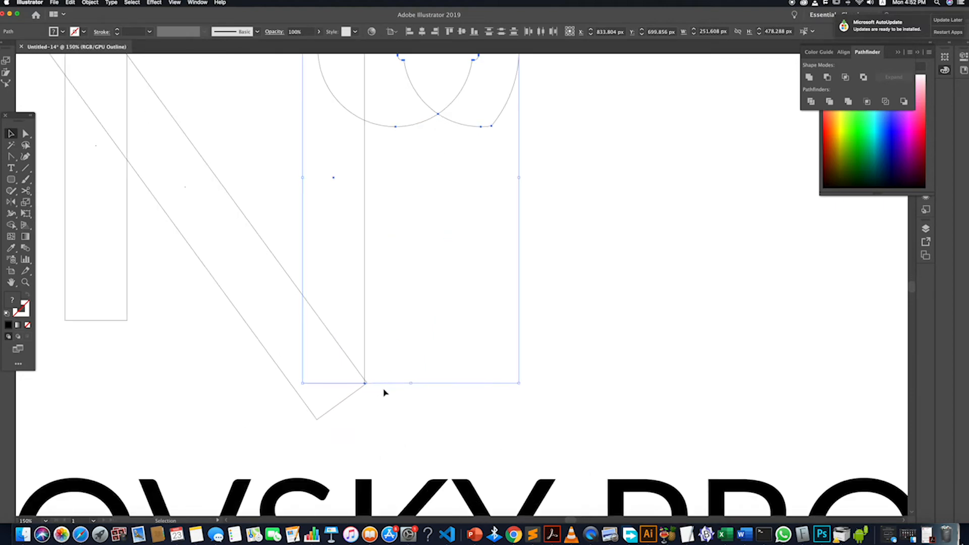
key(Right)
key(Right)
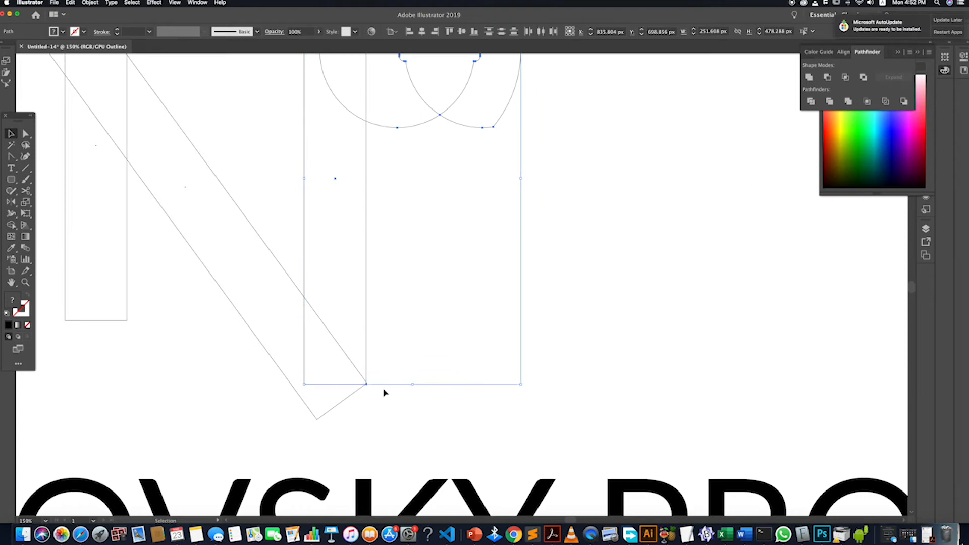
click(318, 395)
scroll(318, 396, down, 3)
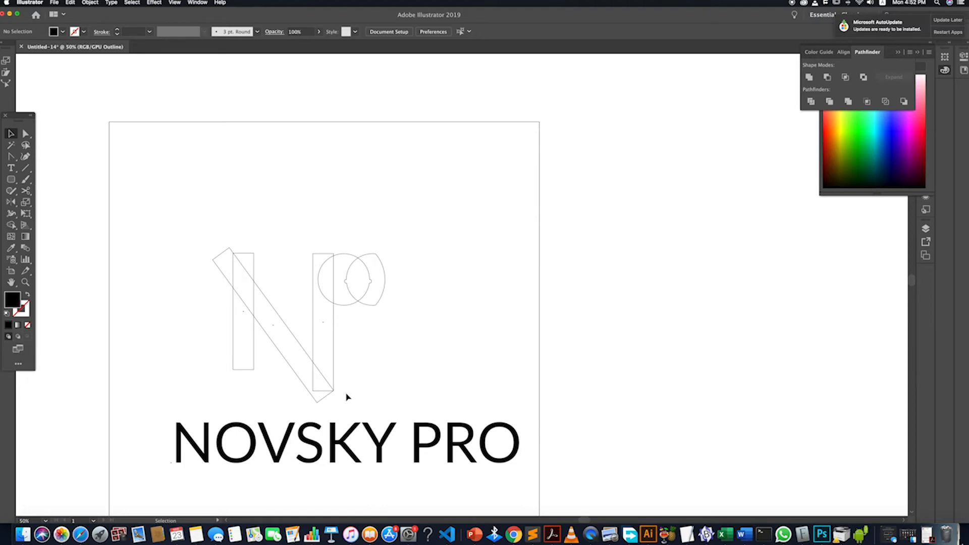
Step: Shift the right vertical bar and both crescents back left to about X 828 px, and deselect them
key(a)
click(312, 401)
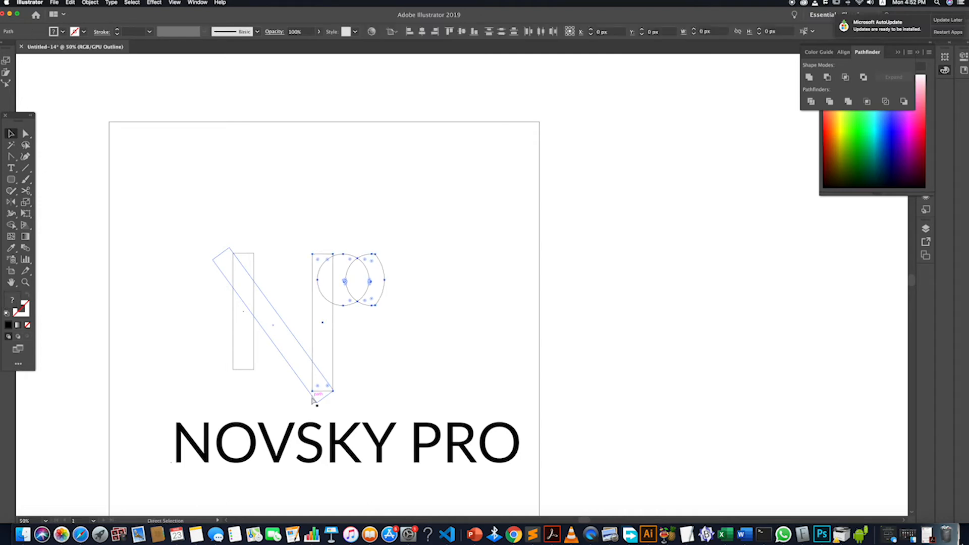
key(v)
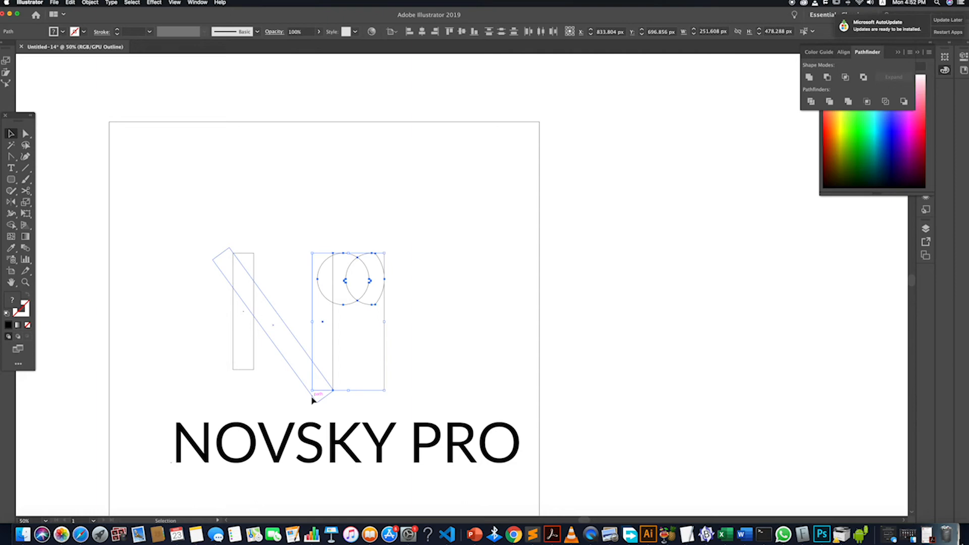
key(a)
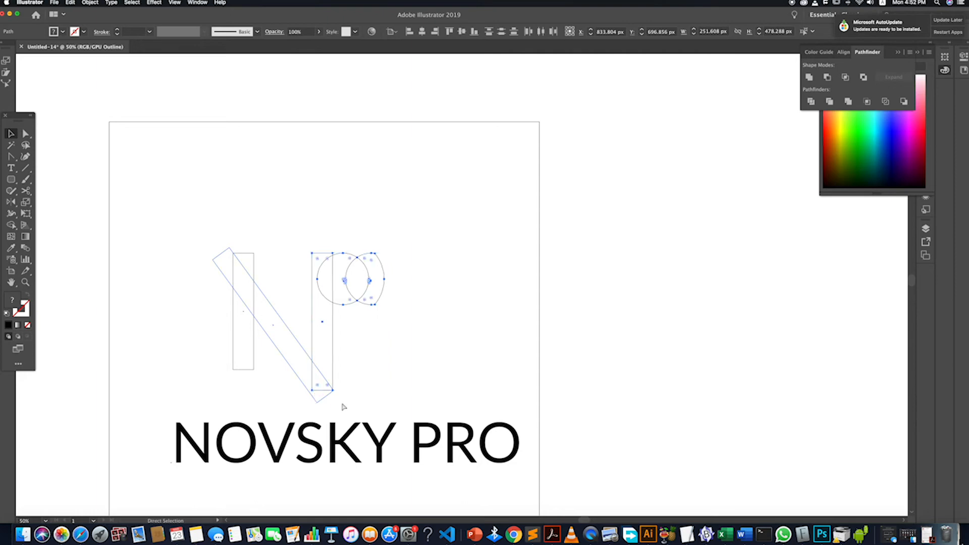
key(Left)
key(Left)
key(Left)
key(Left)
key(Left)
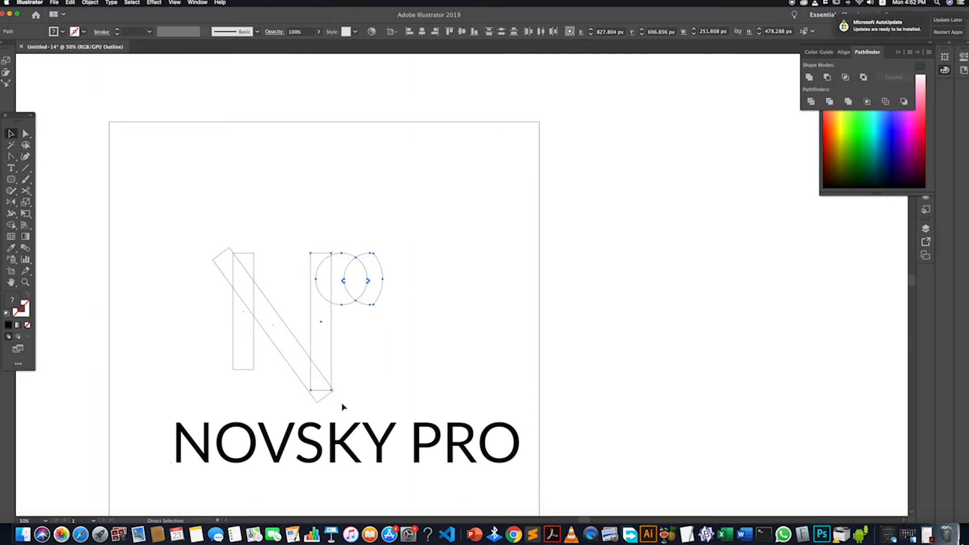
key(v)
click(342, 407)
Step: Extend the N's right vertical bar downward well past the diagonal's lowest corner, to about 645 px tall
click(331, 389)
scroll(333, 389, down, 2)
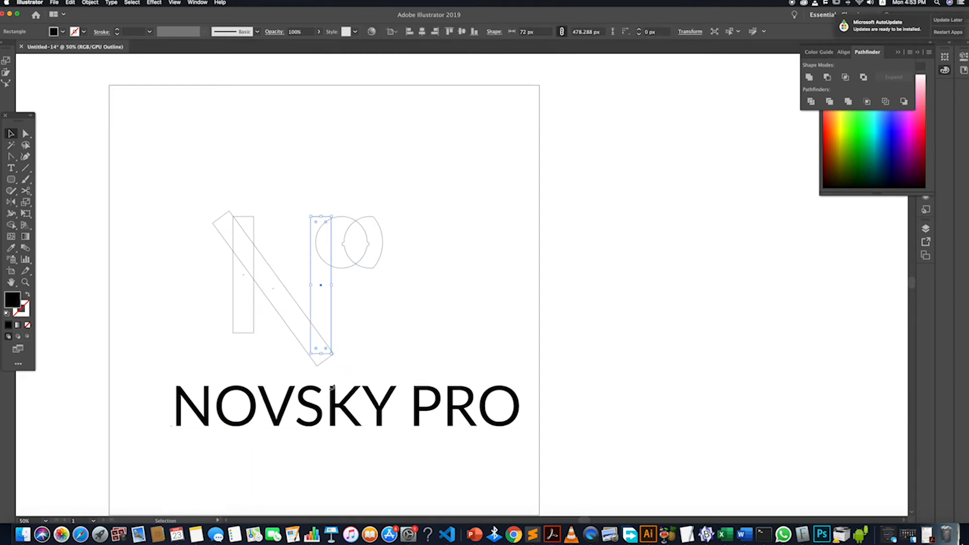
drag(321, 354, 321, 401)
click(357, 356)
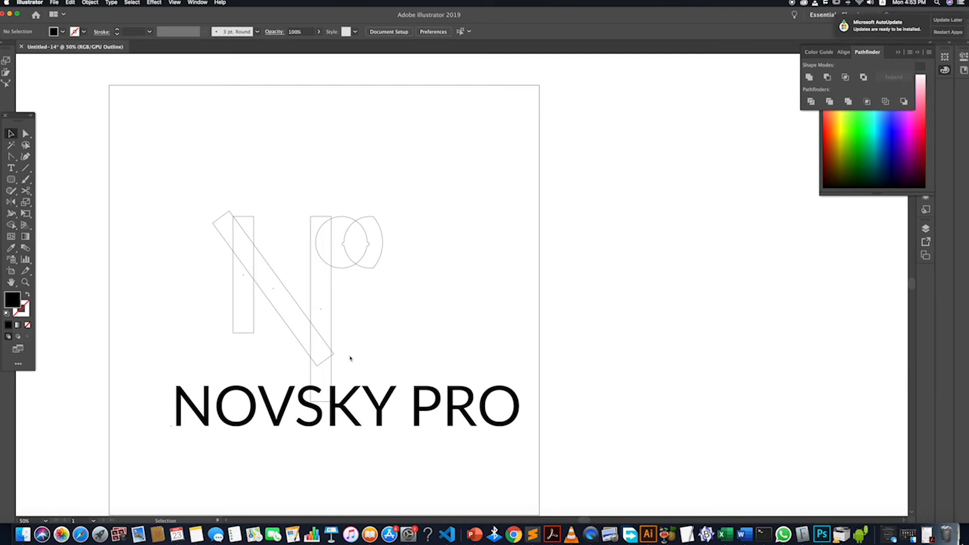
Step: Move the right vertical bar and both crescents straight left until the bar's right edge meets the diagonal's lowest corner
click(351, 225)
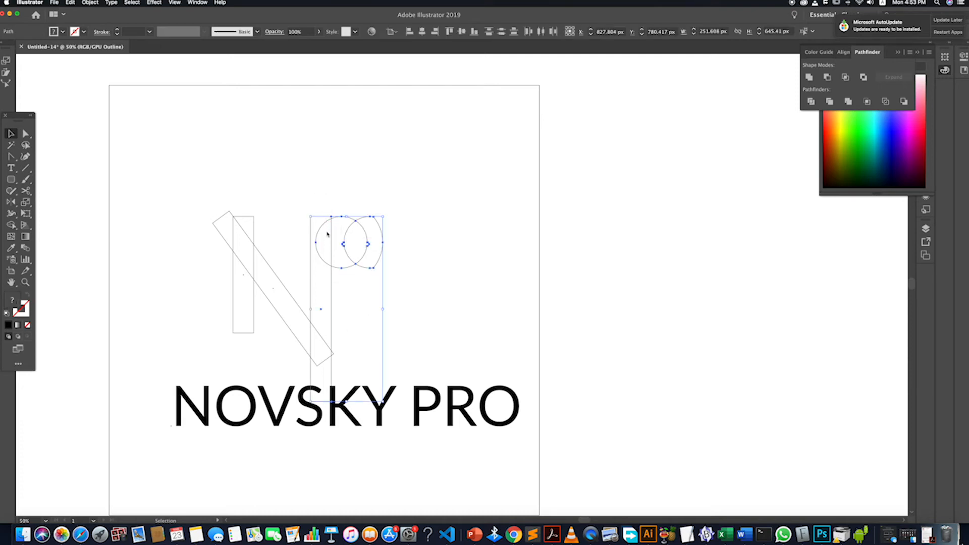
drag(337, 219, 323, 219)
click(397, 263)
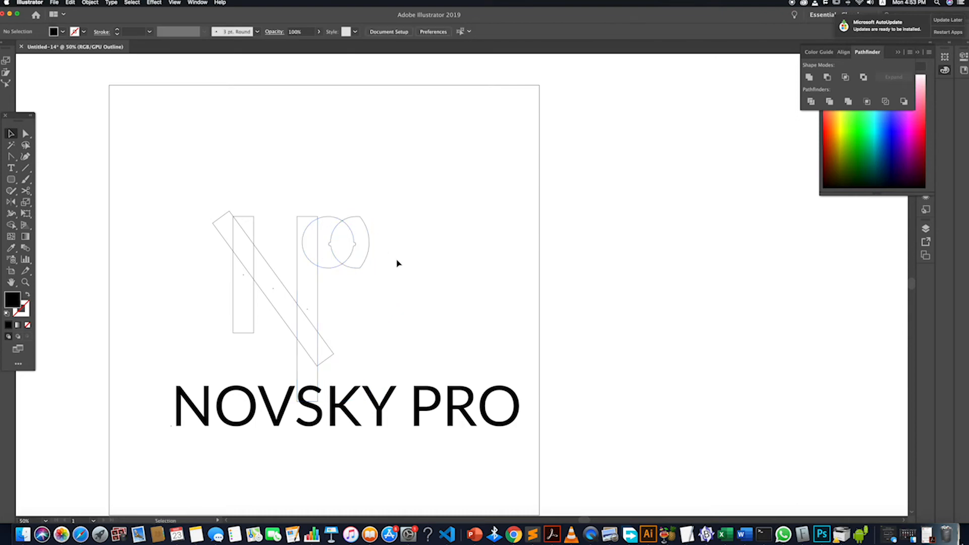
Step: Nudge the right vertical bar and both crescents left to about X 779 px so the bar's right edge exactly meets the diagonal's lowest corner
click(319, 376)
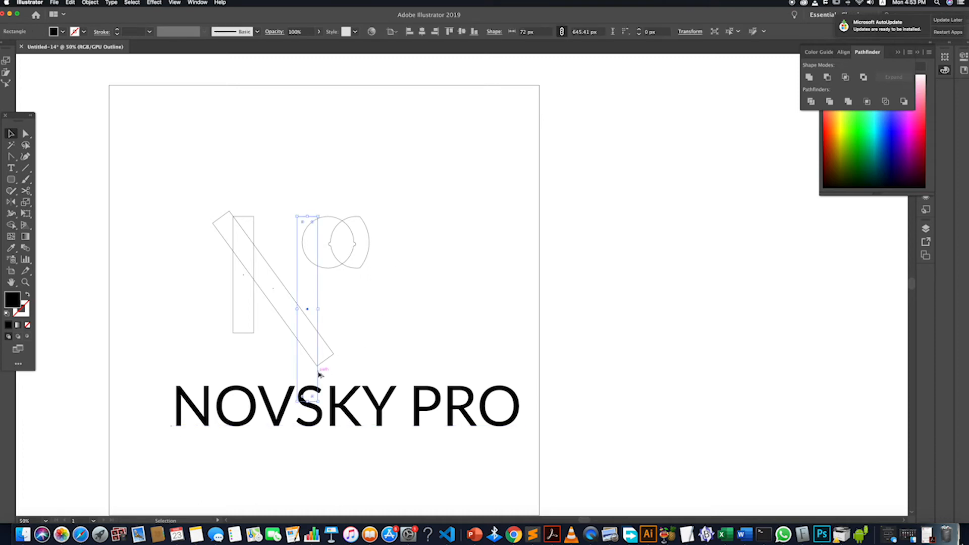
scroll(320, 374, up, 4)
scroll(318, 375, down, 4)
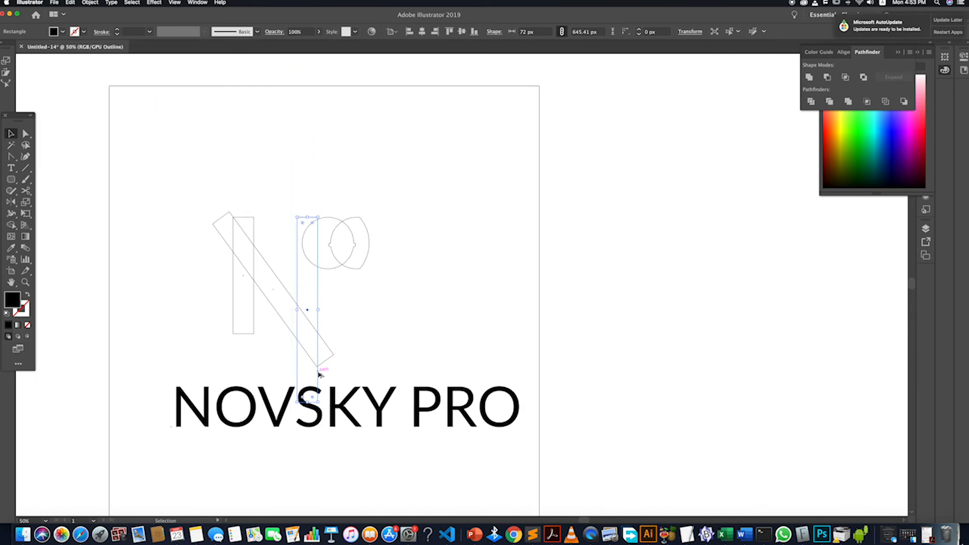
drag(309, 209, 315, 333)
scroll(315, 333, up, 6)
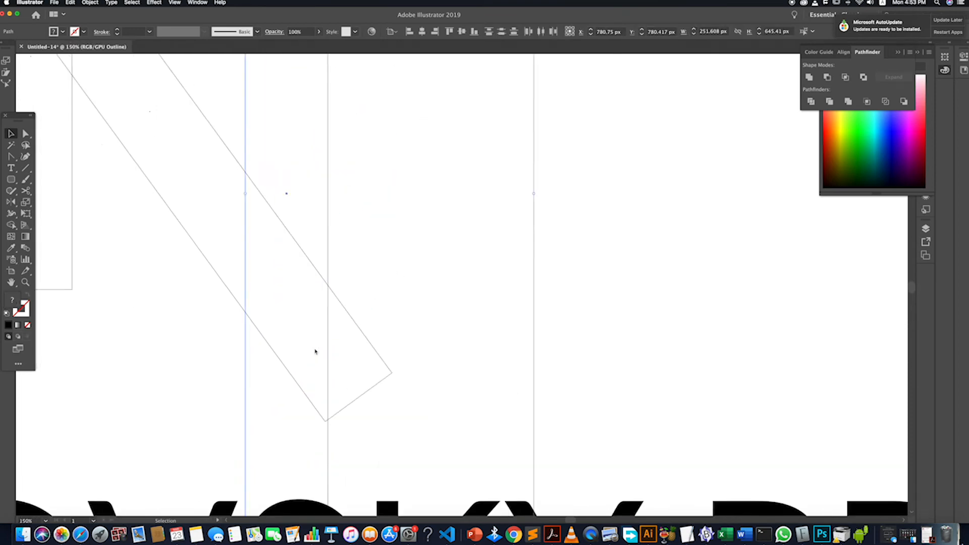
drag(336, 490, 332, 490)
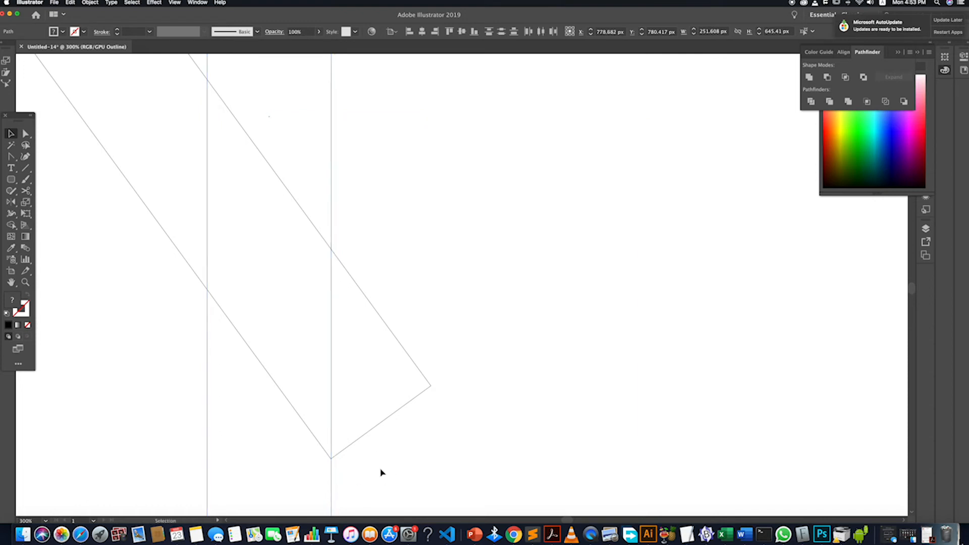
click(380, 470)
Step: Select all the logo shapes and merge the diagonal bar's lower part with the right vertical bar using Shape Builder
scroll(373, 470, down, 7)
drag(383, 459, 304, 374)
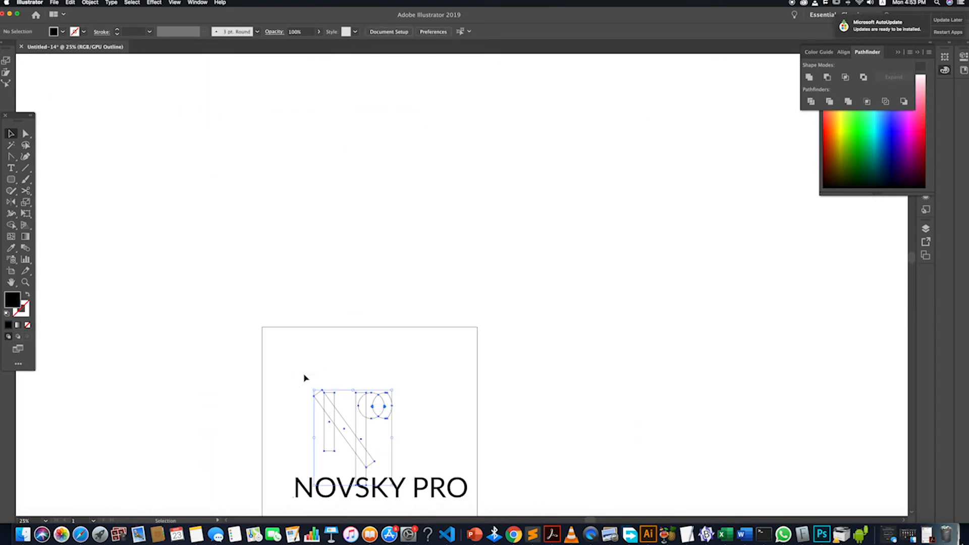
click(11, 225)
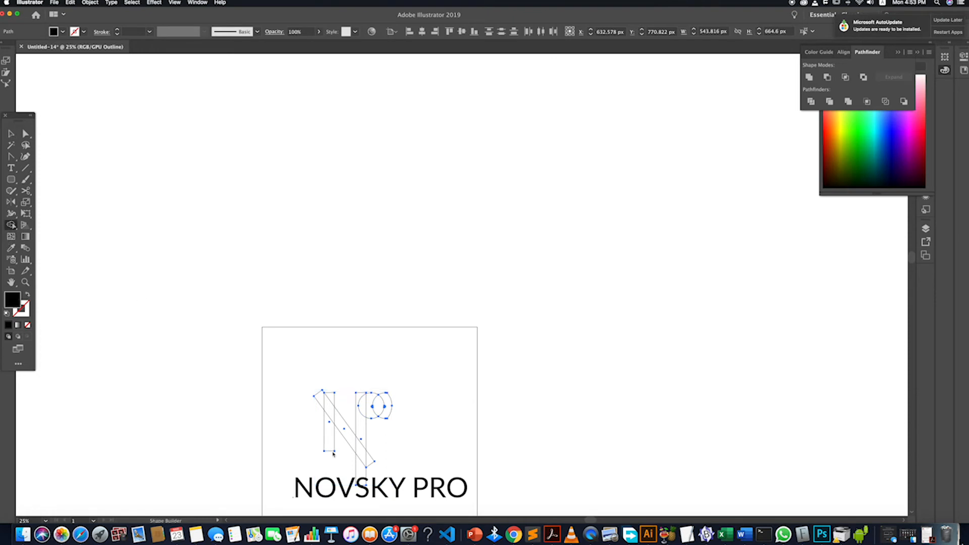
drag(330, 412, 366, 459)
scroll(366, 464, up, 5)
scroll(357, 414, down, 5)
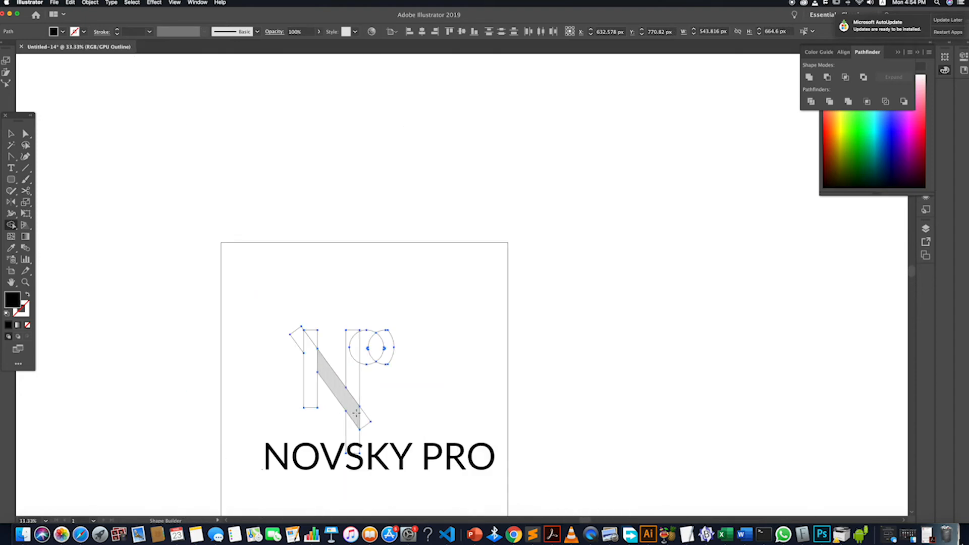
drag(356, 414, 354, 385)
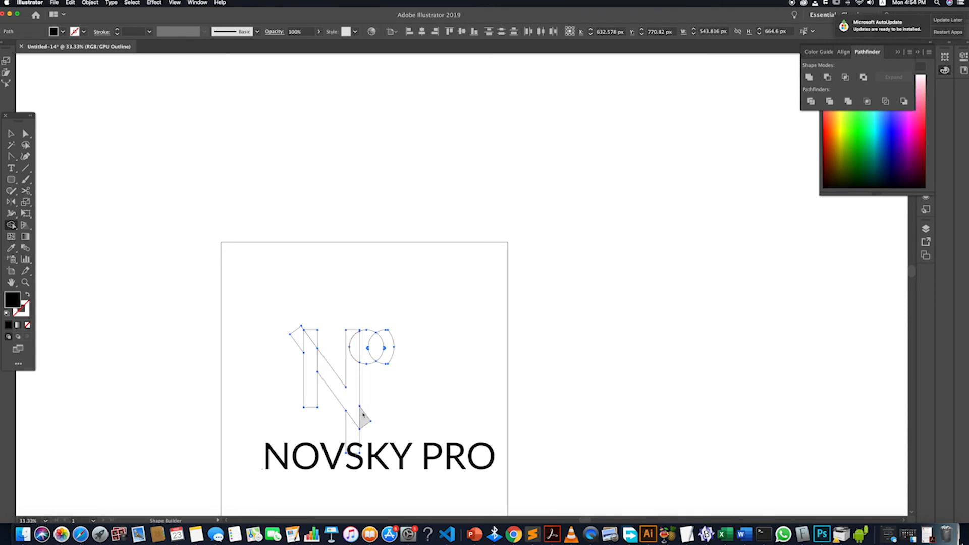
Step: Remove the diagonal's tip beyond the right bar and the right bar's end below the diagonal, and deselect the shapes
scroll(362, 412, down, 1)
alt+click(363, 415)
alt+click(353, 421)
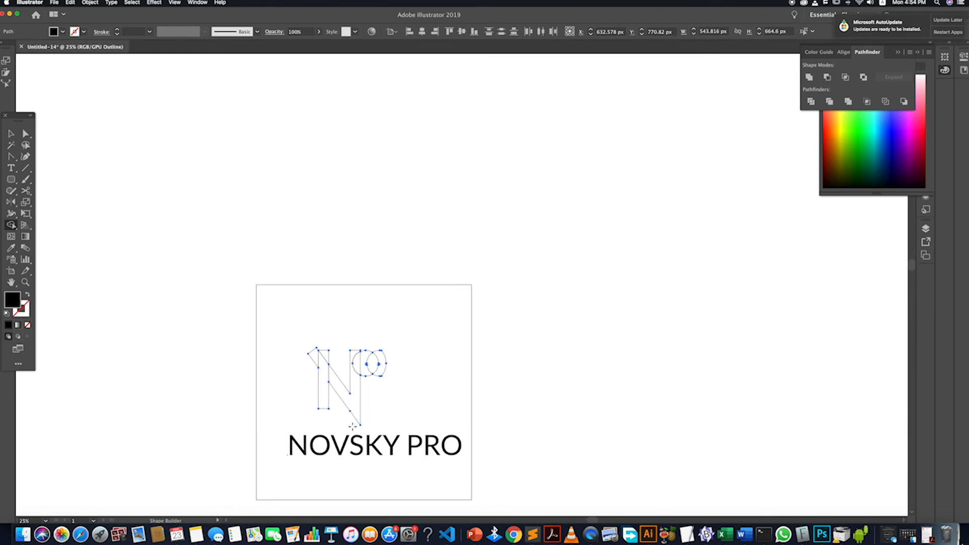
click(11, 133)
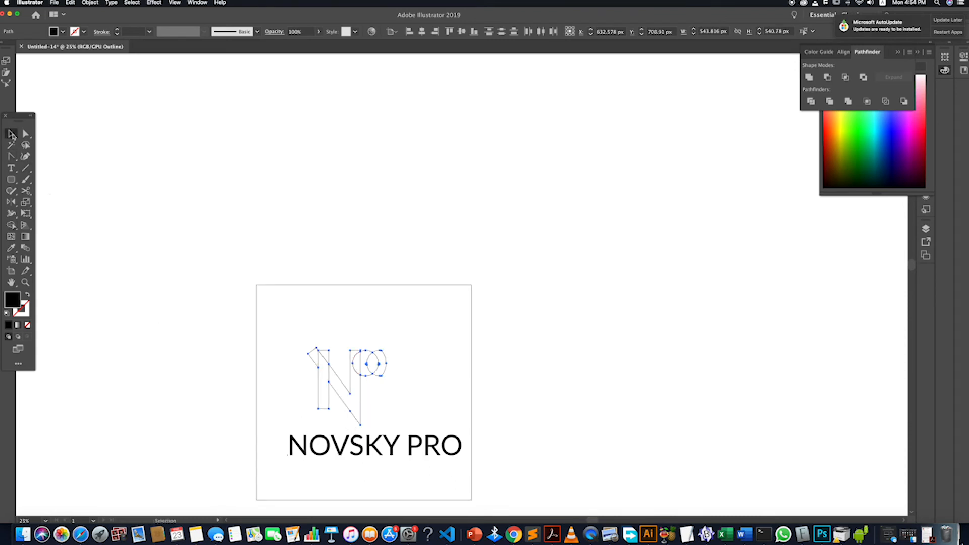
click(444, 398)
Step: Select the N shapes and trim off the diagonal's protruding upper end and the left bar's corner above the diagonal with Shape Builder
scroll(325, 374, up, 1)
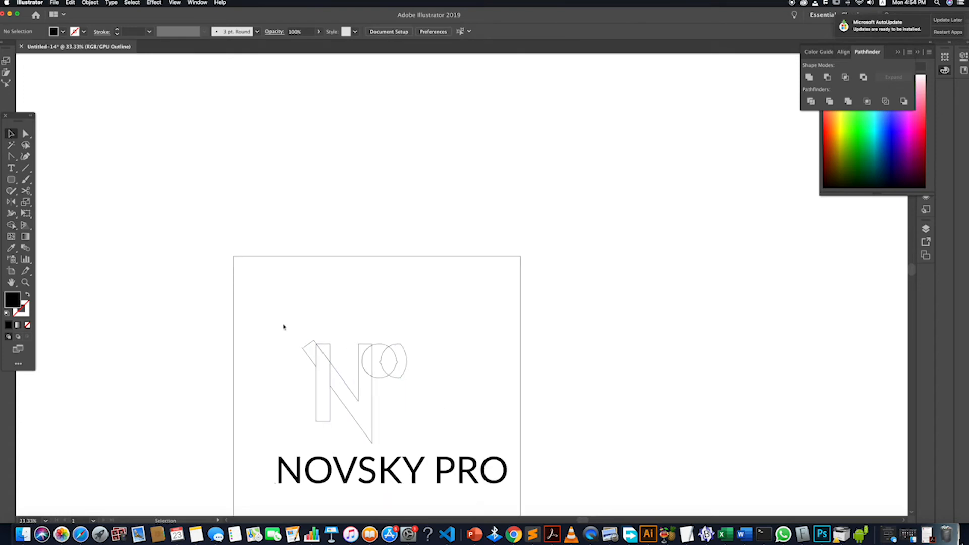
drag(281, 323, 373, 440)
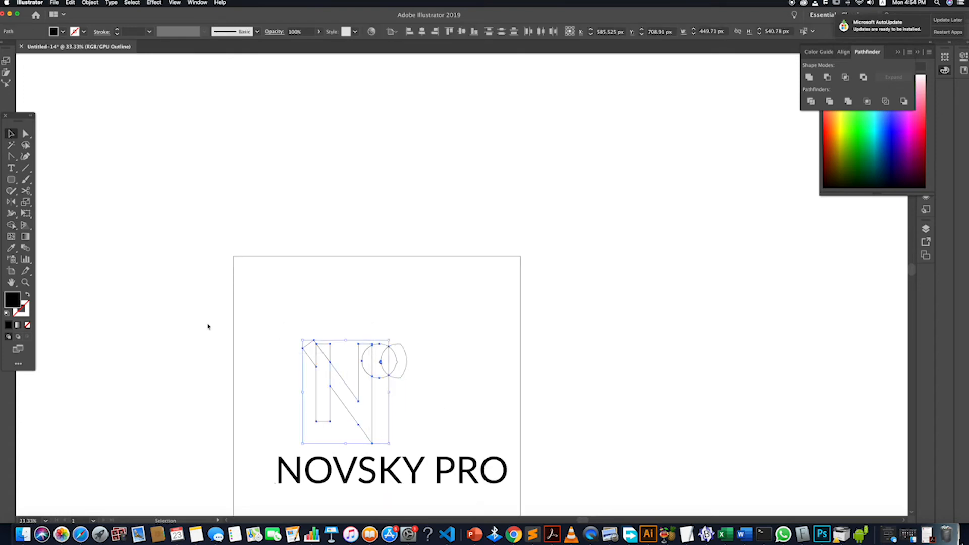
drag(270, 318, 359, 430)
click(11, 224)
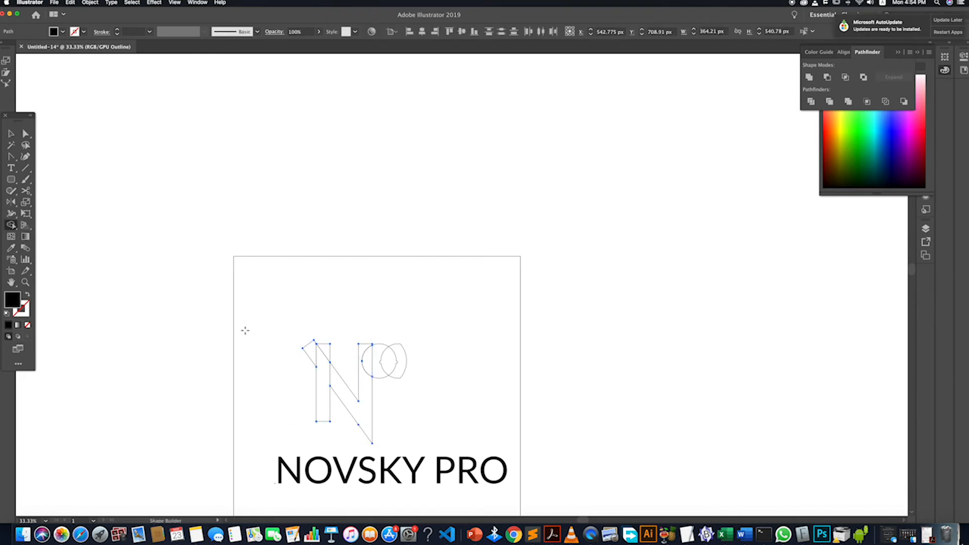
alt+click(304, 356)
scroll(334, 386, up, 6)
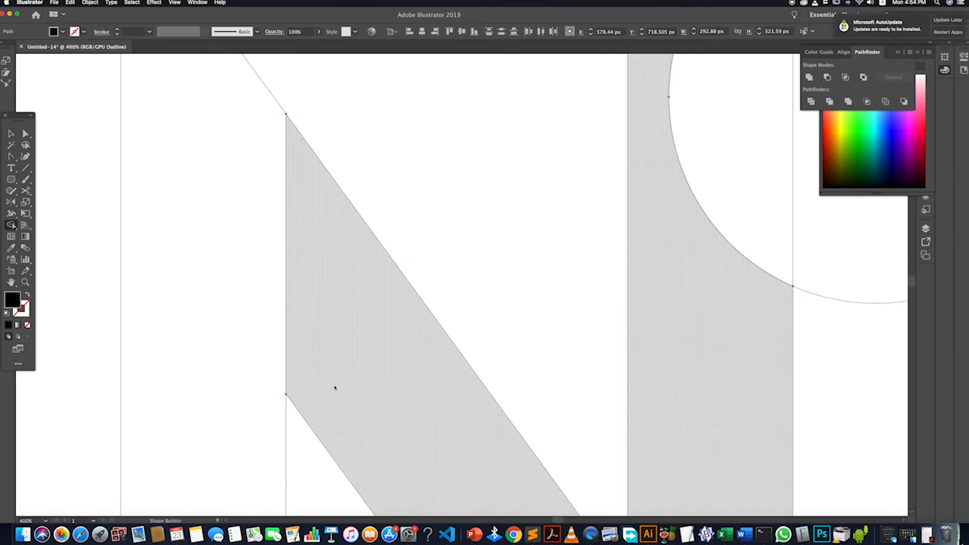
scroll(328, 384, down, 5)
click(10, 133)
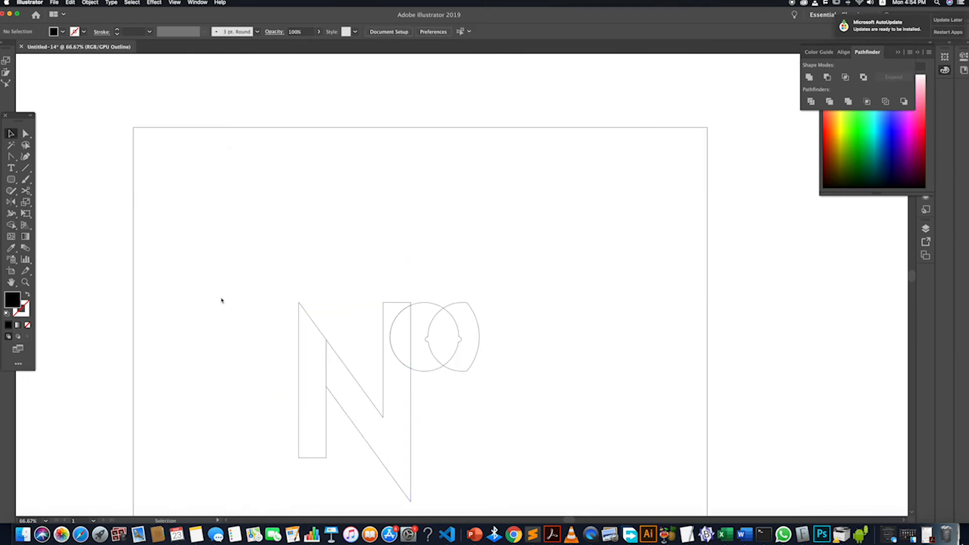
Step: Merge the left vertical bar with the rest of the N into one shape using Shape Builder
drag(222, 241, 386, 492)
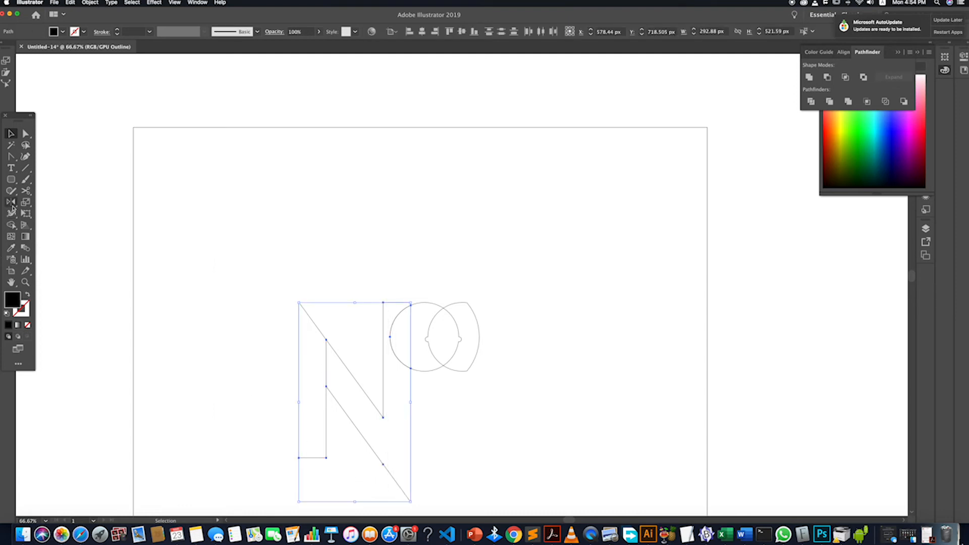
click(11, 224)
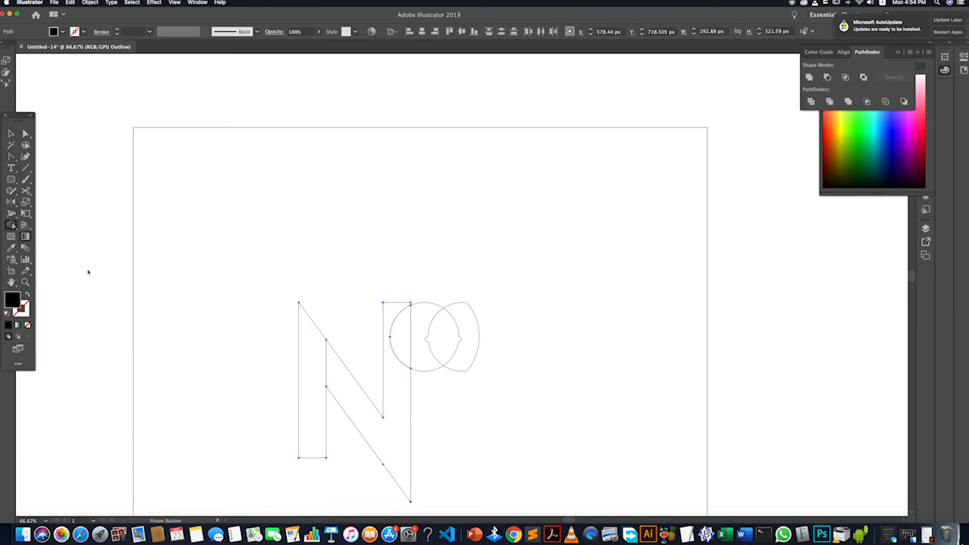
drag(310, 367, 372, 403)
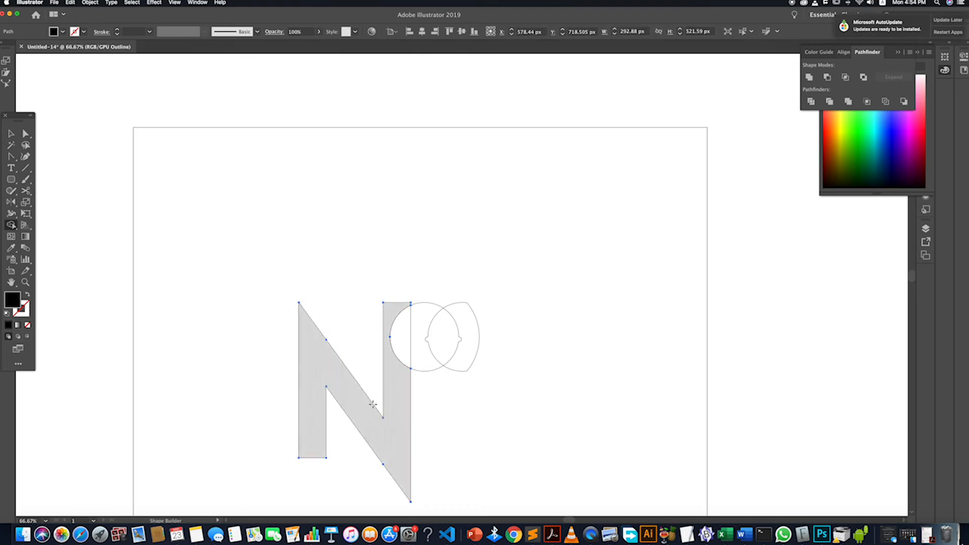
key(v)
click(108, 212)
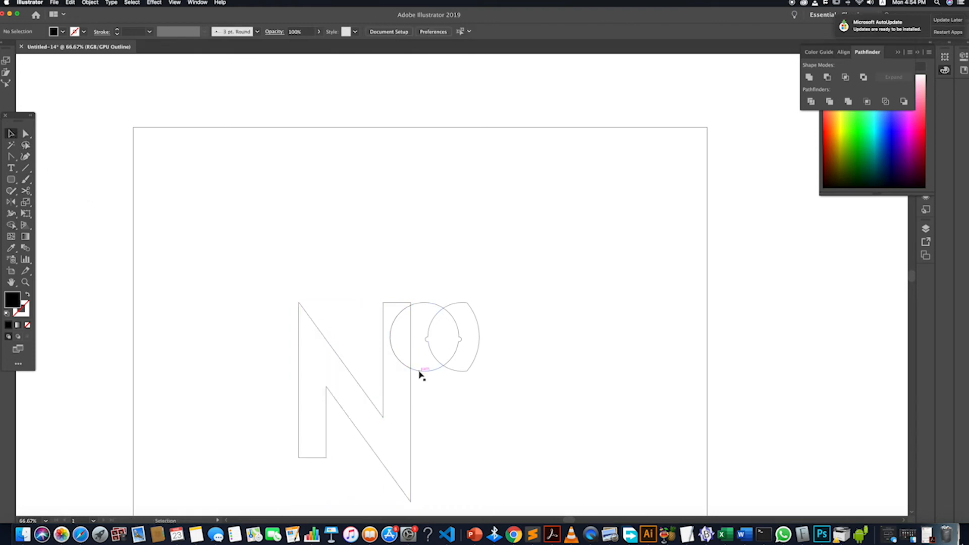
Step: Remove the redundant anchor point on the N's upper diagonal edge and deselect the shape
click(326, 354)
scroll(326, 352, up, 5)
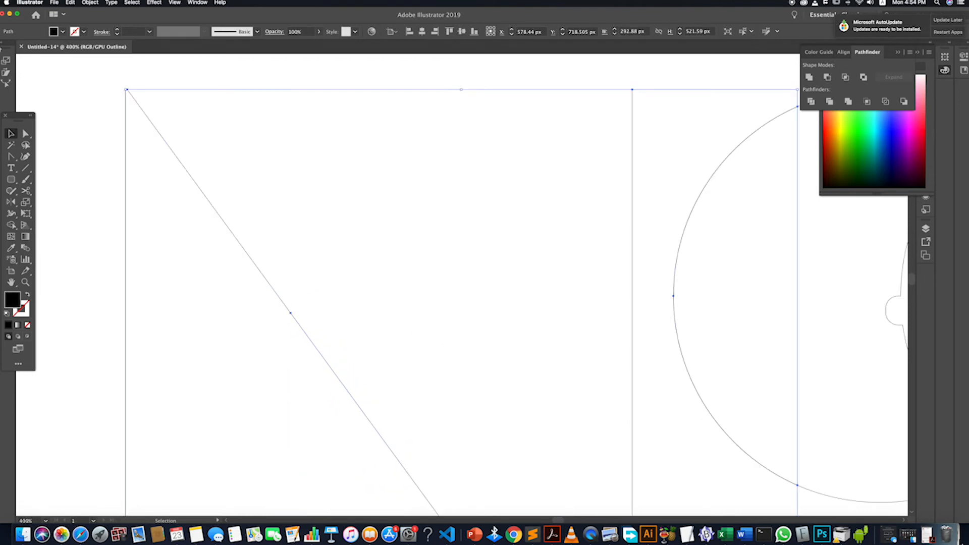
key(a)
click(291, 314)
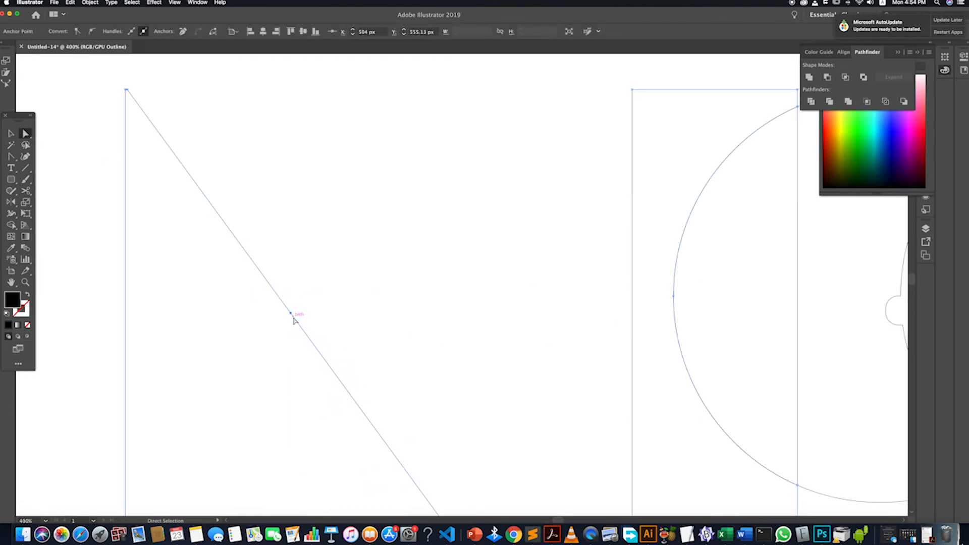
click(294, 320)
click(302, 323)
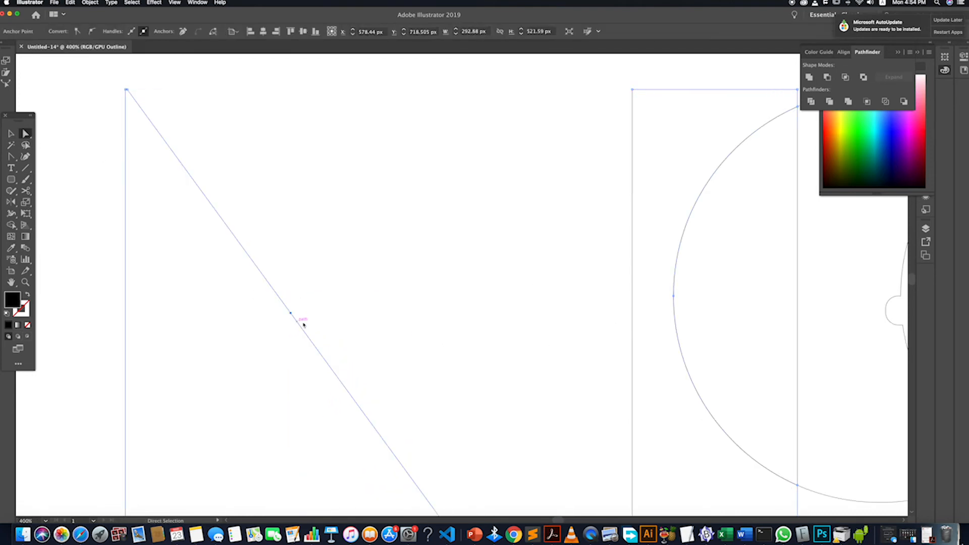
click(291, 314)
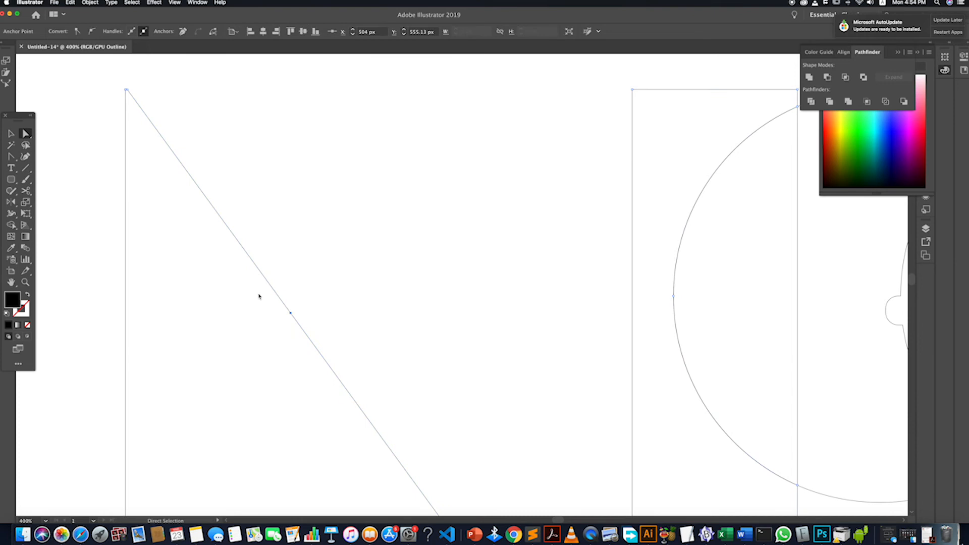
click(183, 31)
key(super+minus)
key(super+minus)
key(super+minus)
key(super+minus)
key(super+minus)
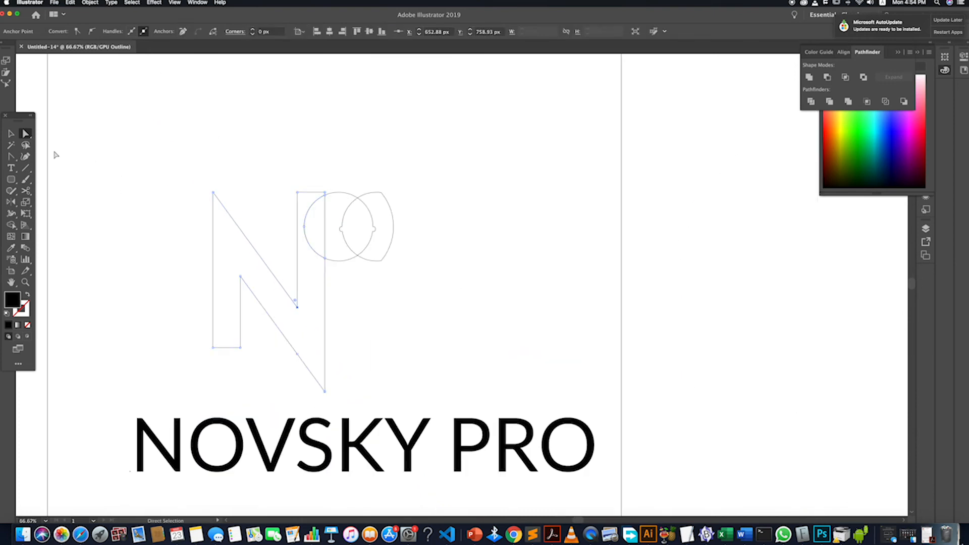
click(11, 133)
click(350, 346)
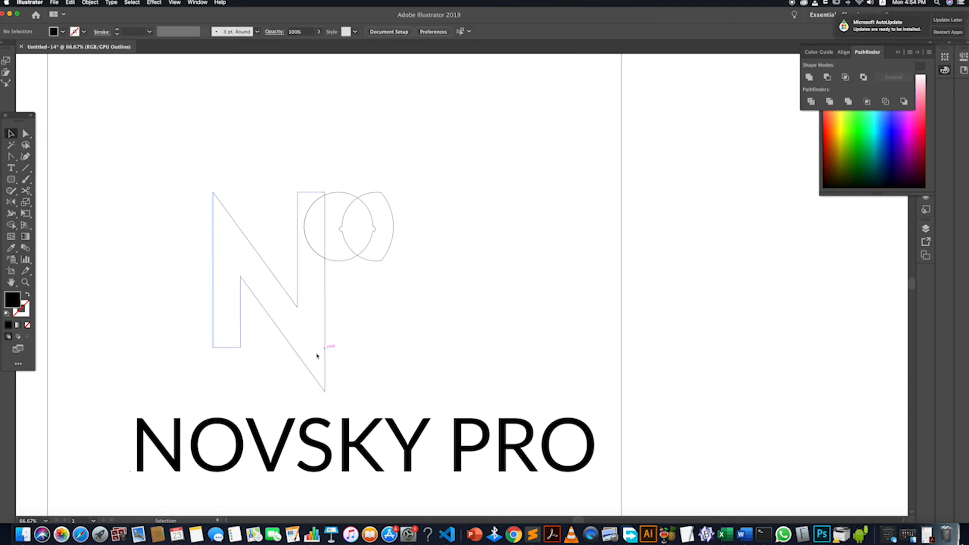
Step: Remove the redundant anchor point on the N's lower diagonal edge and deselect the shape
click(302, 358)
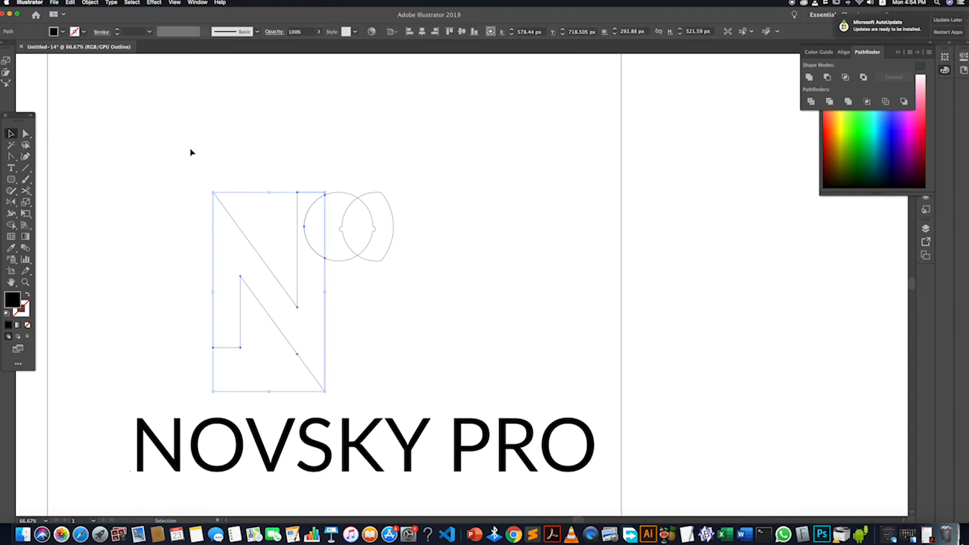
click(25, 133)
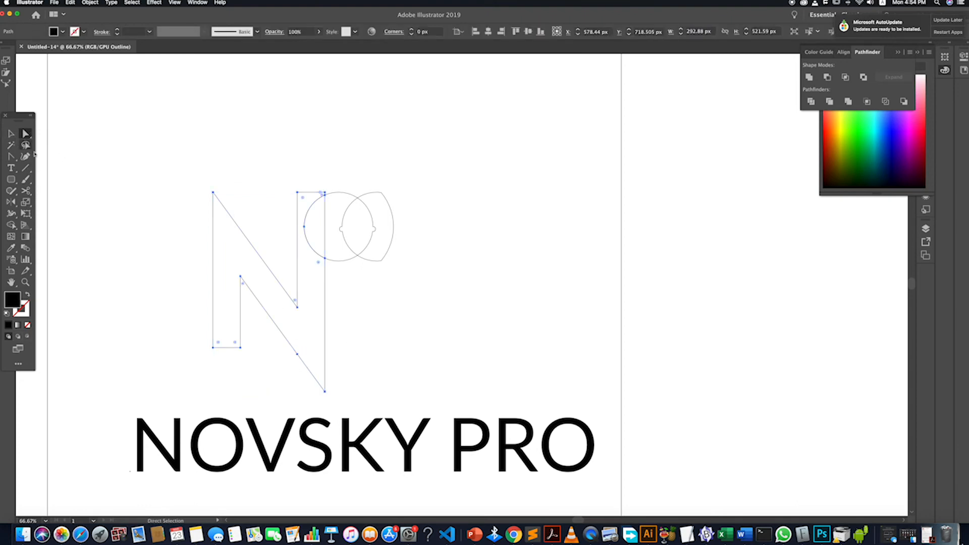
click(297, 354)
click(183, 31)
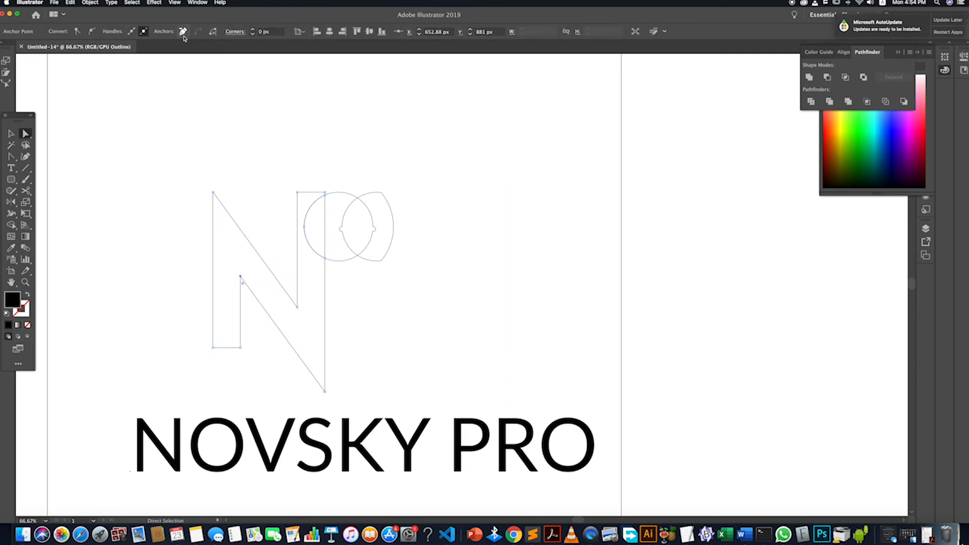
click(11, 133)
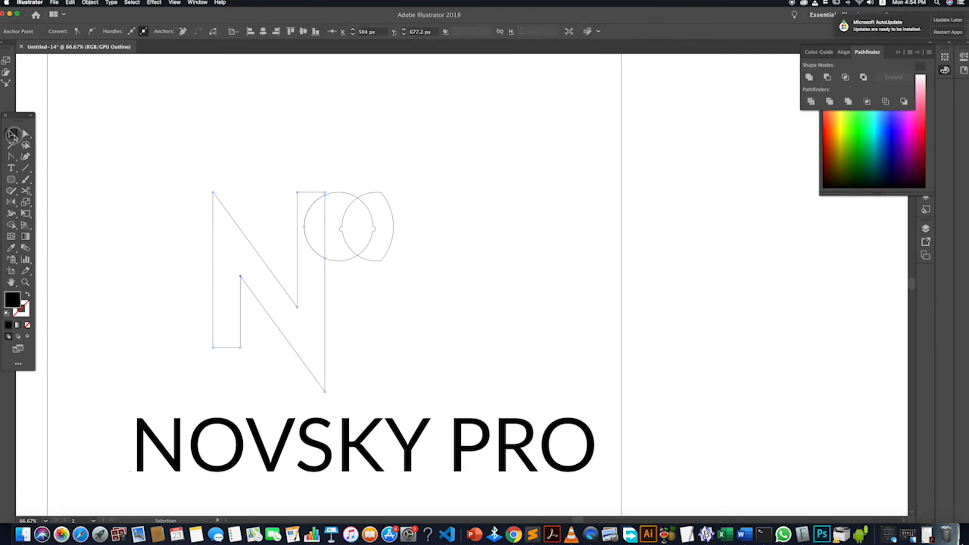
click(458, 337)
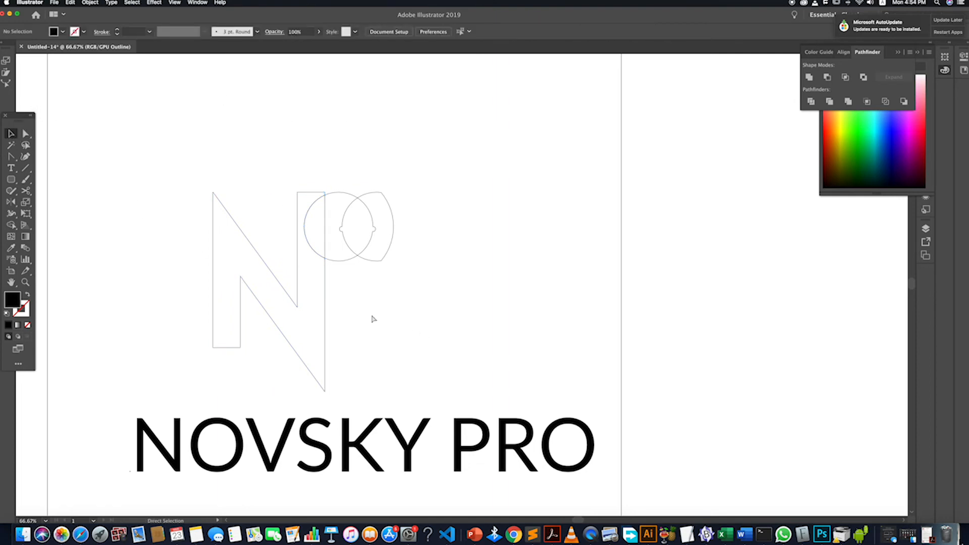
Step: Switch from outline to preview display and enlarge both crescents from their upper left corner to about 380 × 293 px
key(ctrl+y)
scroll(348, 303, down, 3)
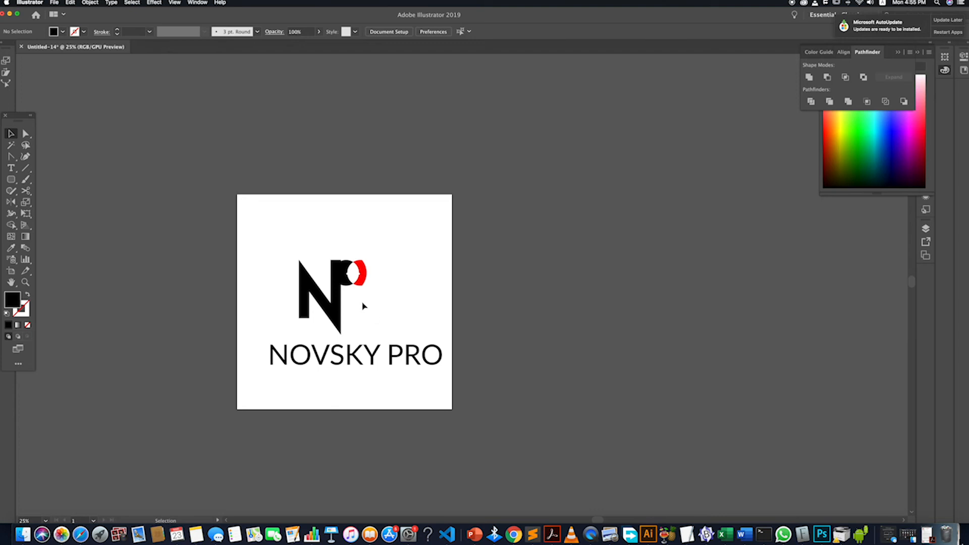
click(355, 273)
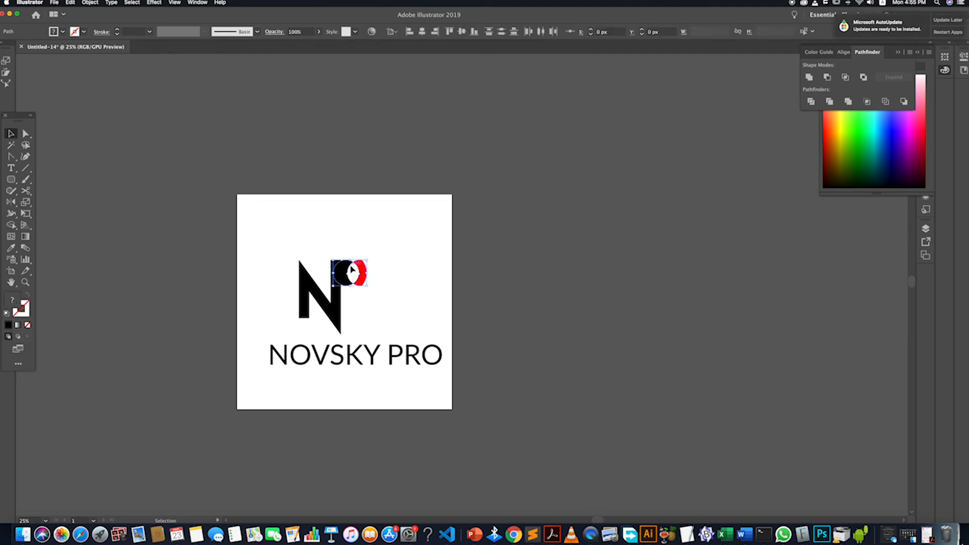
drag(367, 289, 392, 308)
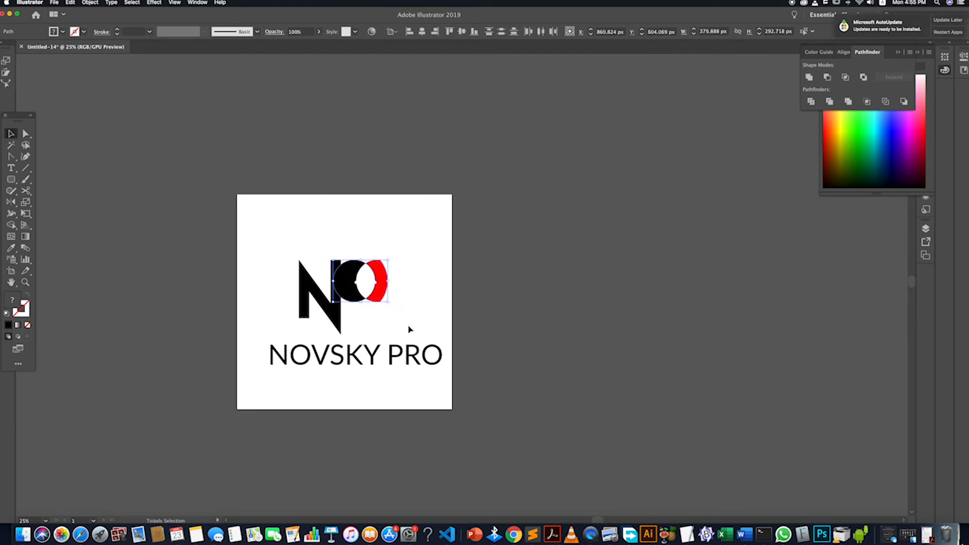
click(410, 329)
scroll(373, 297, up, 2)
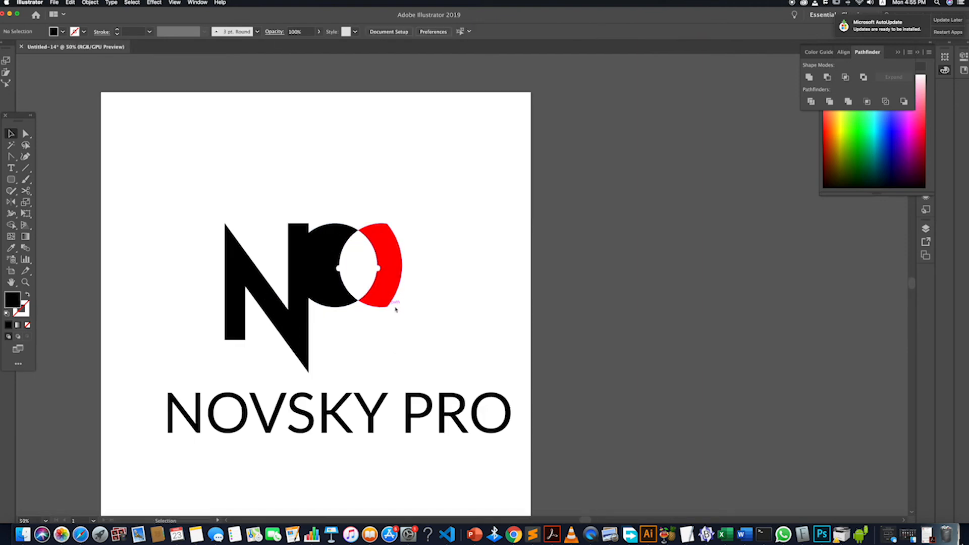
Step: Select the black and red crescents together and move them slightly up relative to the N, leaving them deselected
click(377, 289)
click(335, 246)
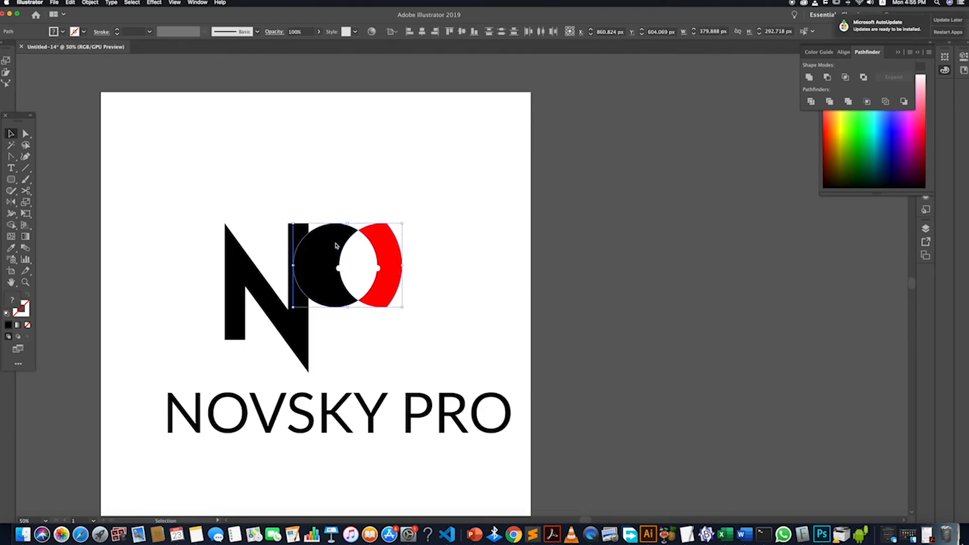
click(336, 243)
drag(336, 243, 336, 234)
click(421, 313)
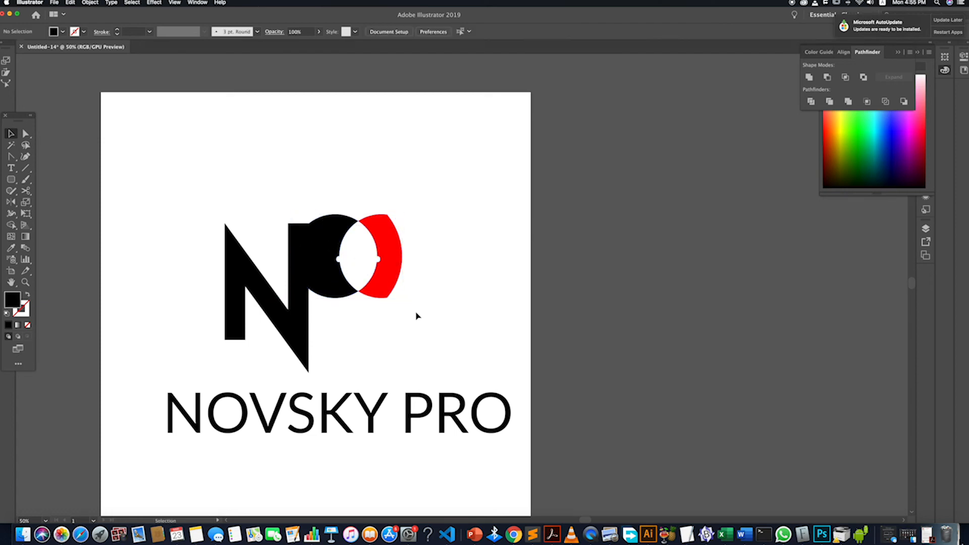
Step: Enlarge both crescents proportionally to about 444 × 342 px and check the logo at small sizes
scroll(414, 316, down, 3)
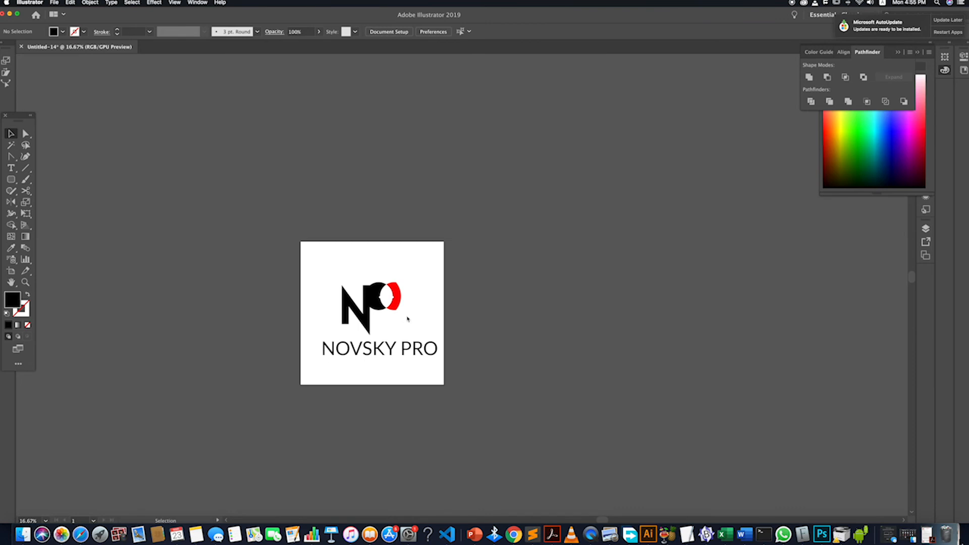
drag(407, 318, 378, 291)
click(439, 319)
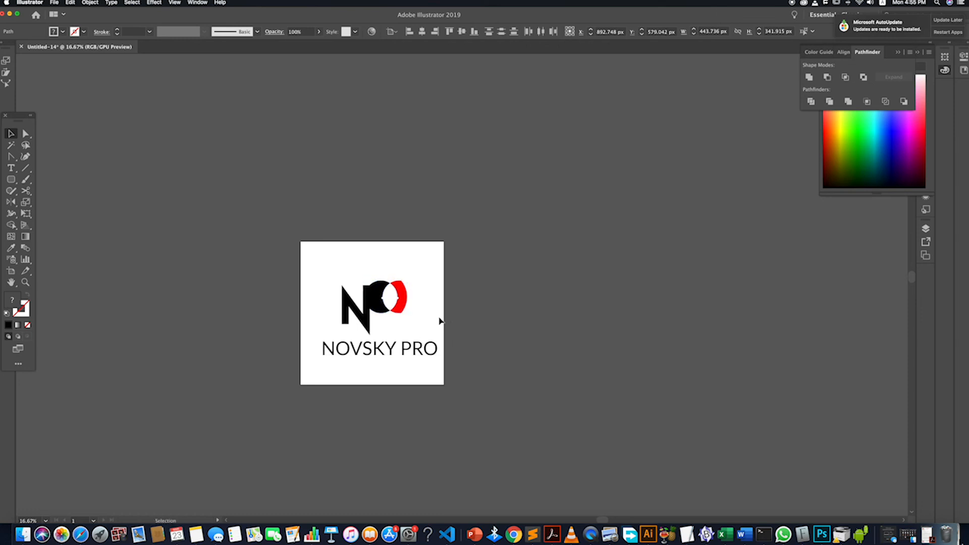
key(super+minus)
key(super+minus)
key(super+minus)
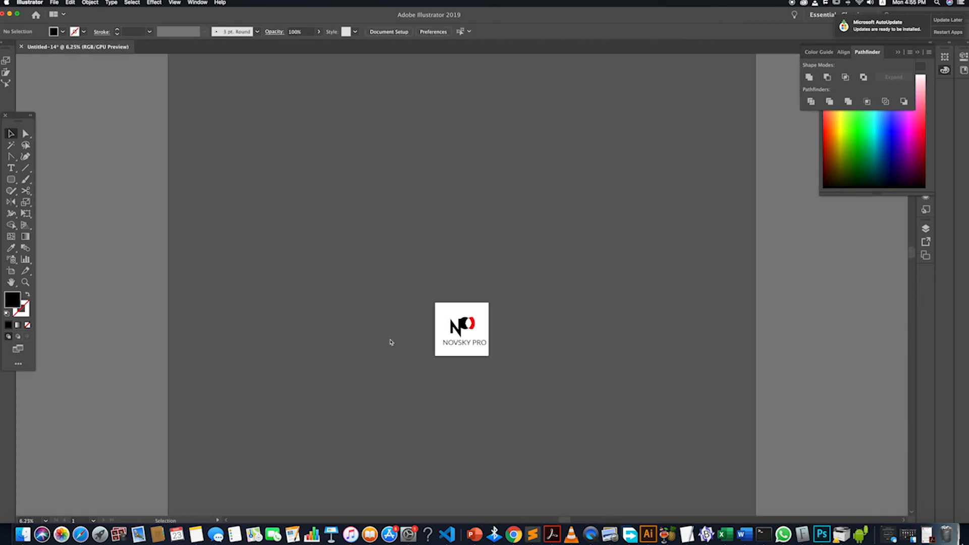
key(super+equal)
key(super+equal)
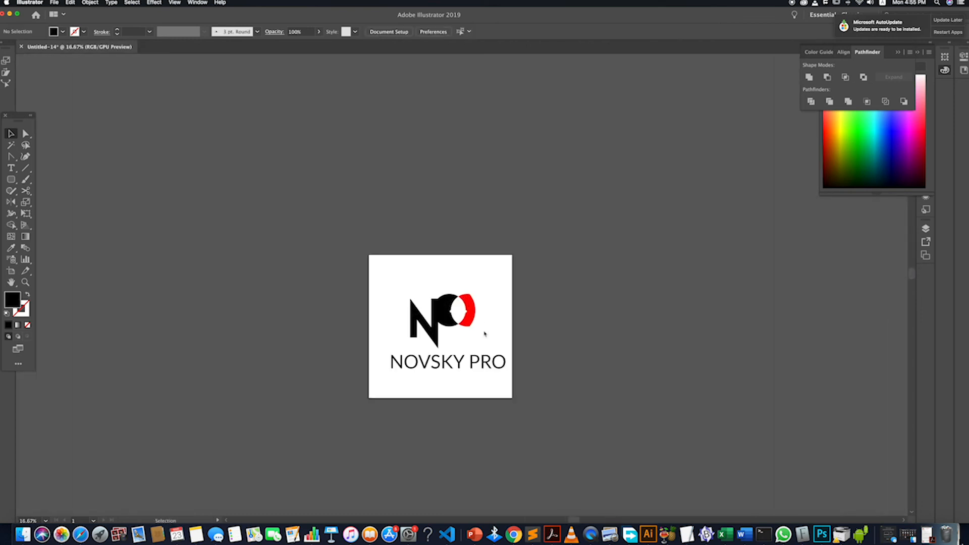
key(super+minus)
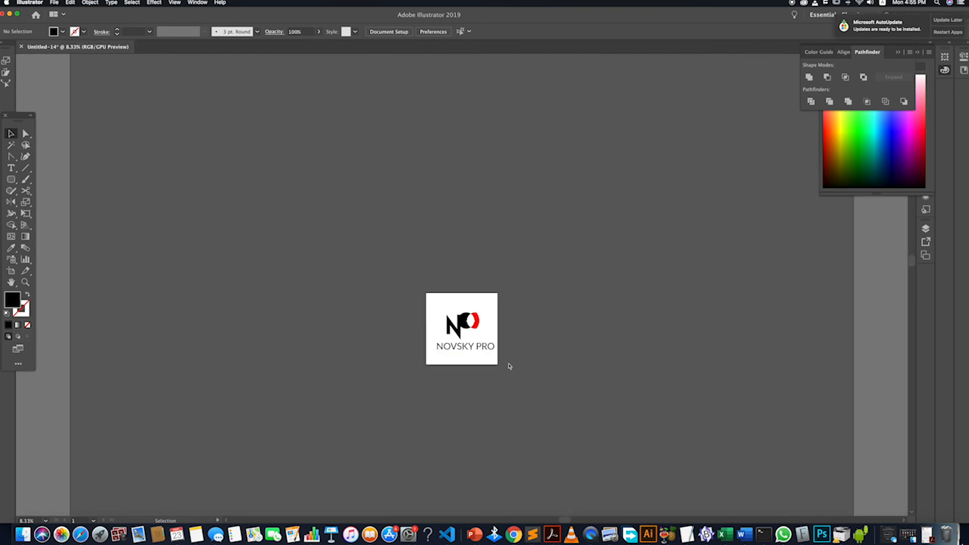
Step: Shift the NOVSKY PRO text horizontally to the left to centre it on the artboard
click(466, 350)
key(super+equal)
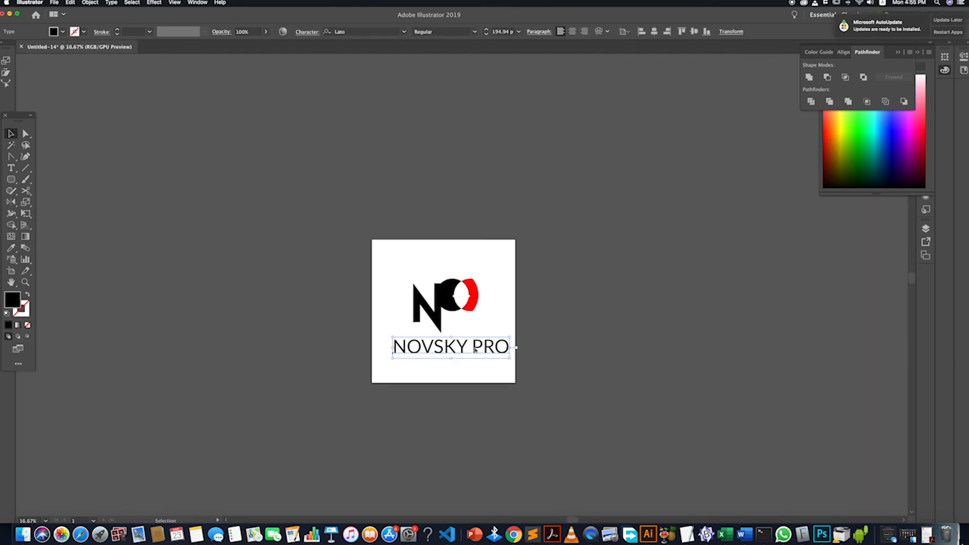
drag(475, 349, 466, 349)
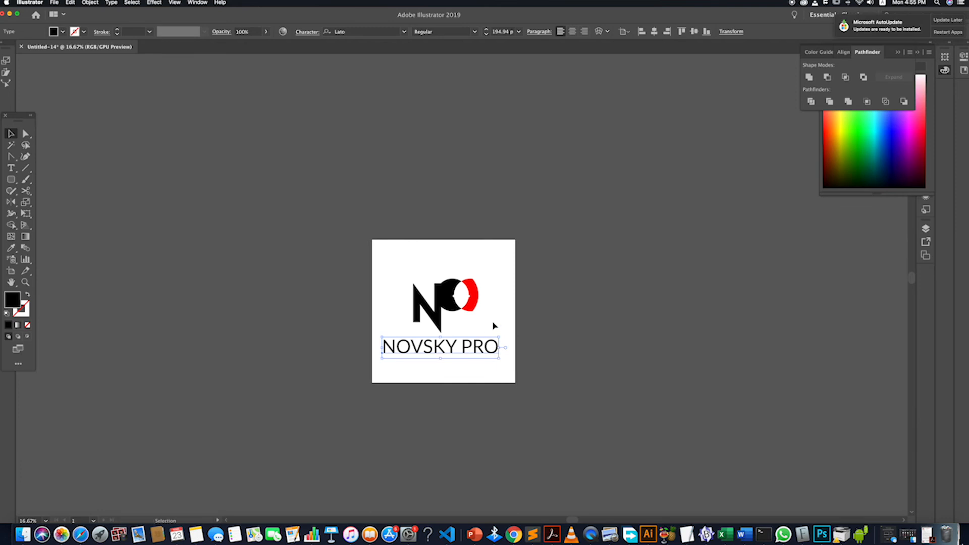
Step: Merge the N and the black crescent into one shape with Shape Builder and deselect it
drag(494, 326, 389, 275)
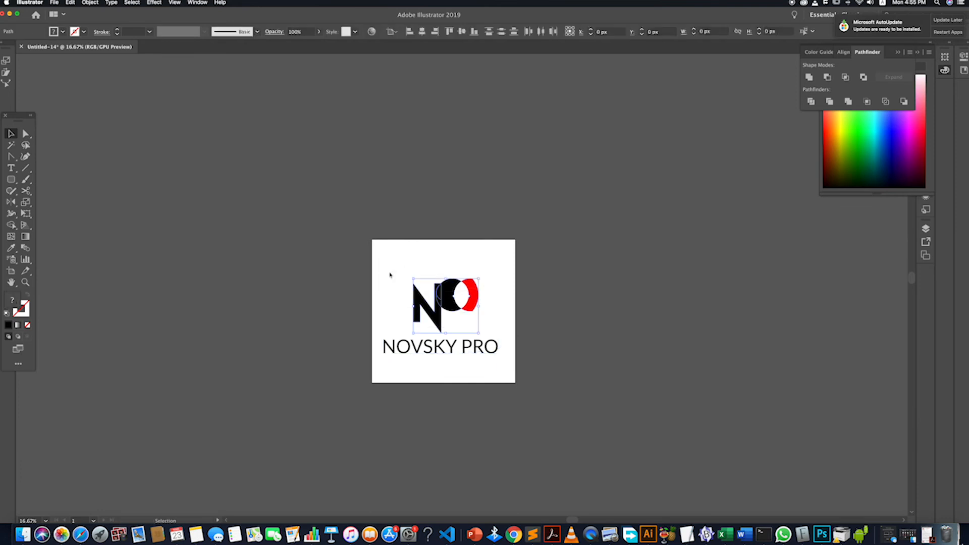
click(492, 310)
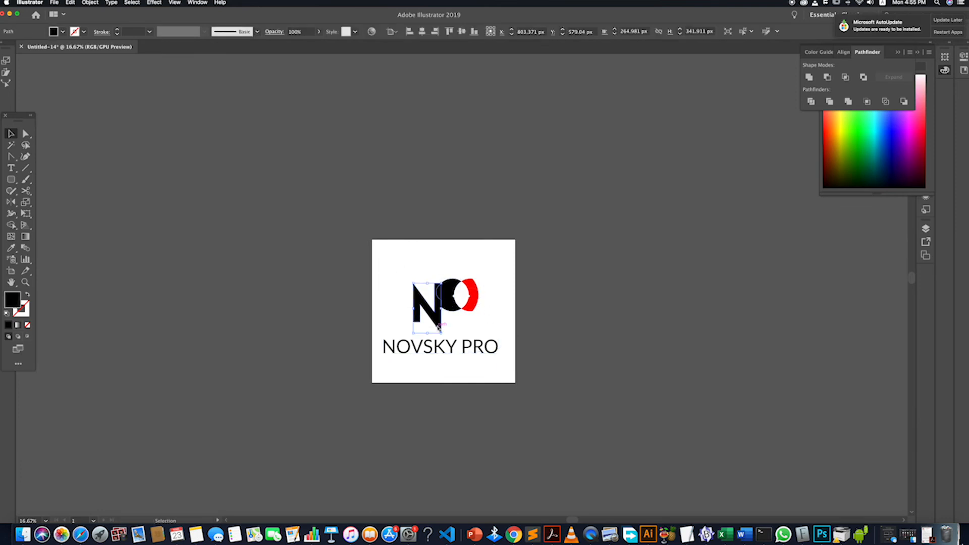
key(super+equal)
key(super+equal)
key(super+equal)
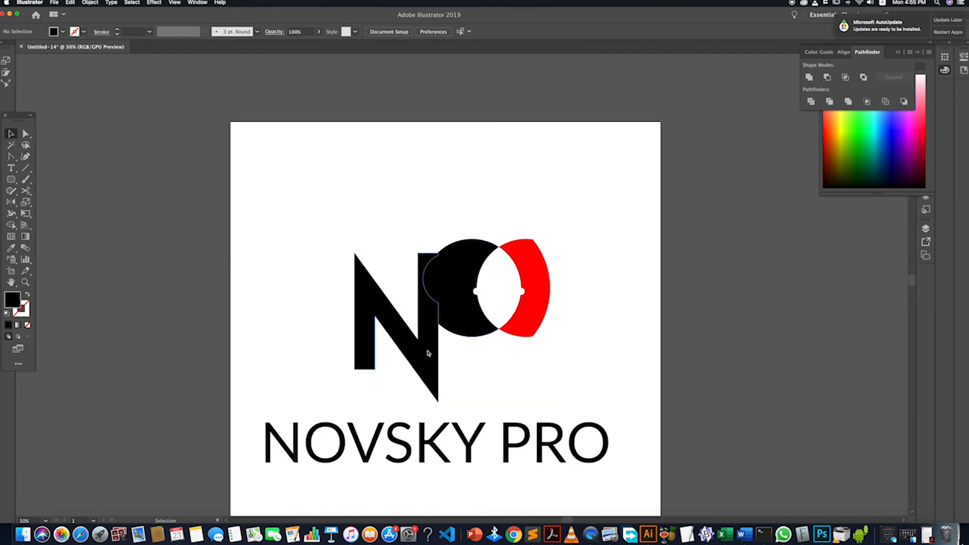
click(433, 345)
shift+click(451, 317)
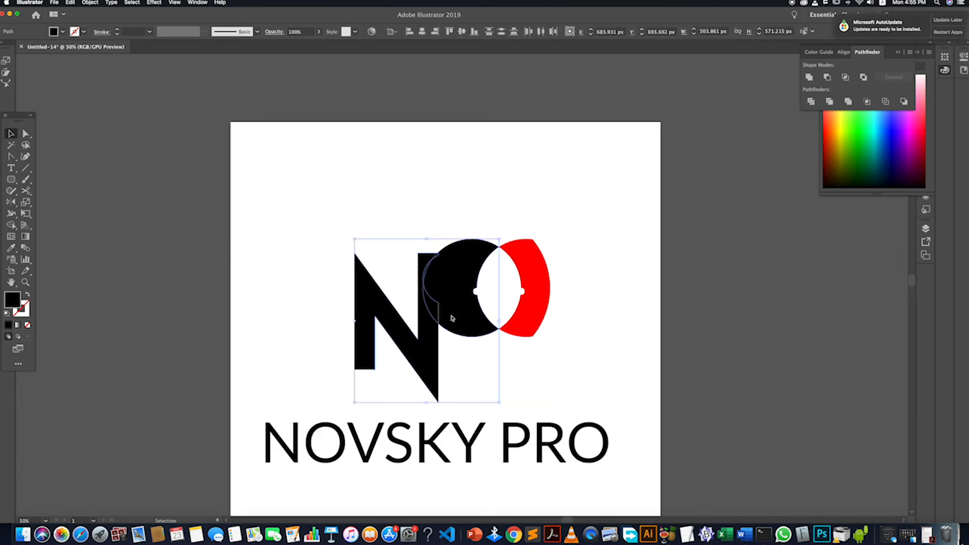
click(417, 236)
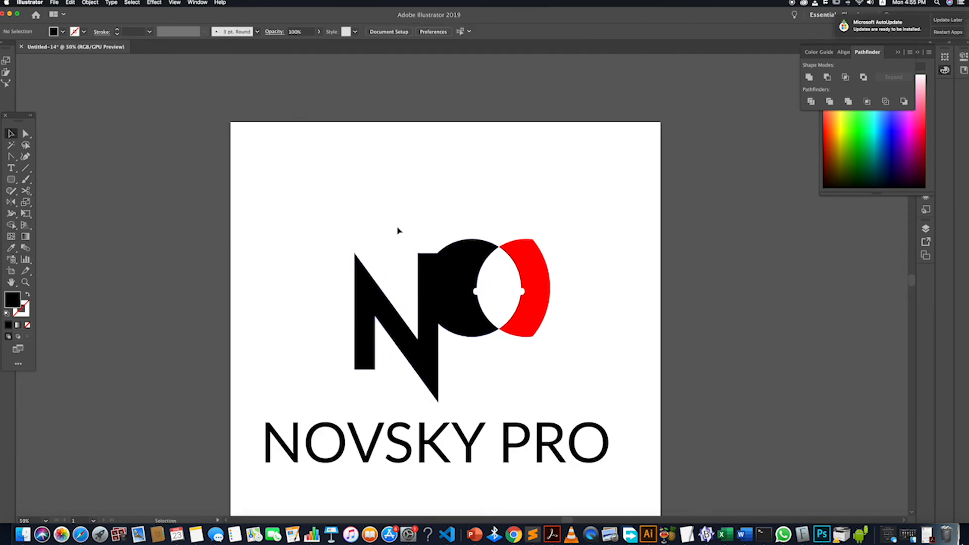
drag(398, 230, 445, 348)
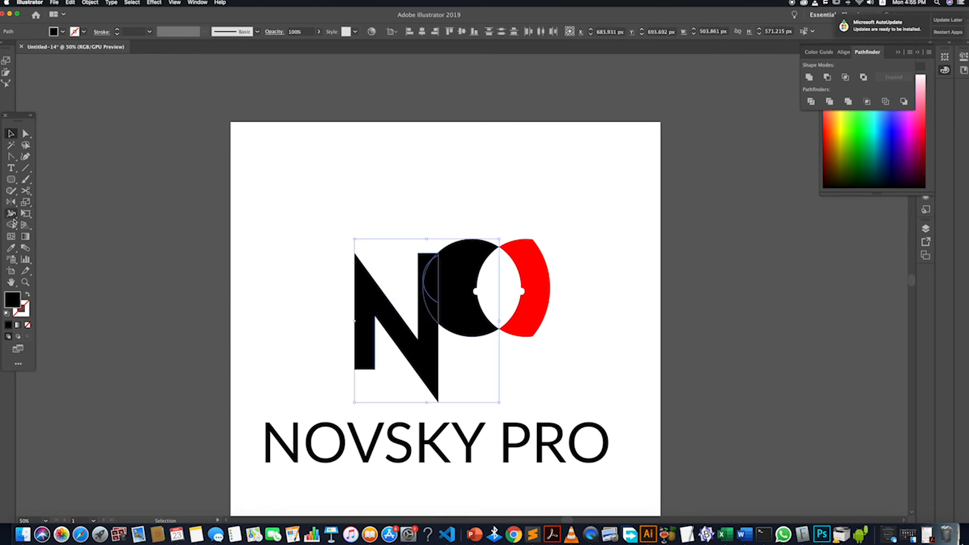
click(11, 224)
mouse_move(427, 265)
mouse_down()
mouse_move(432, 303)
mouse_move(451, 281)
mouse_up()
scroll(440, 258, up, 5)
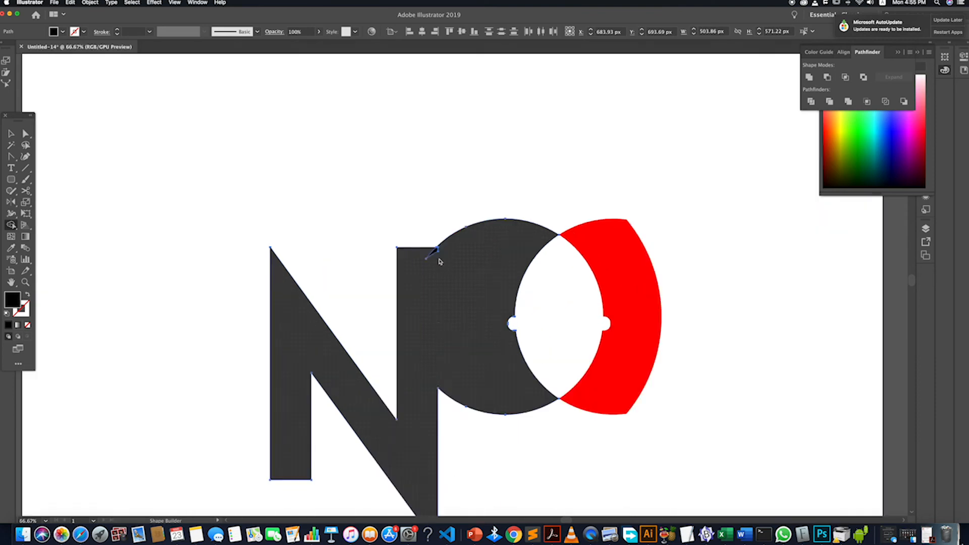
scroll(433, 244, down, 5)
scroll(434, 269, down, 4)
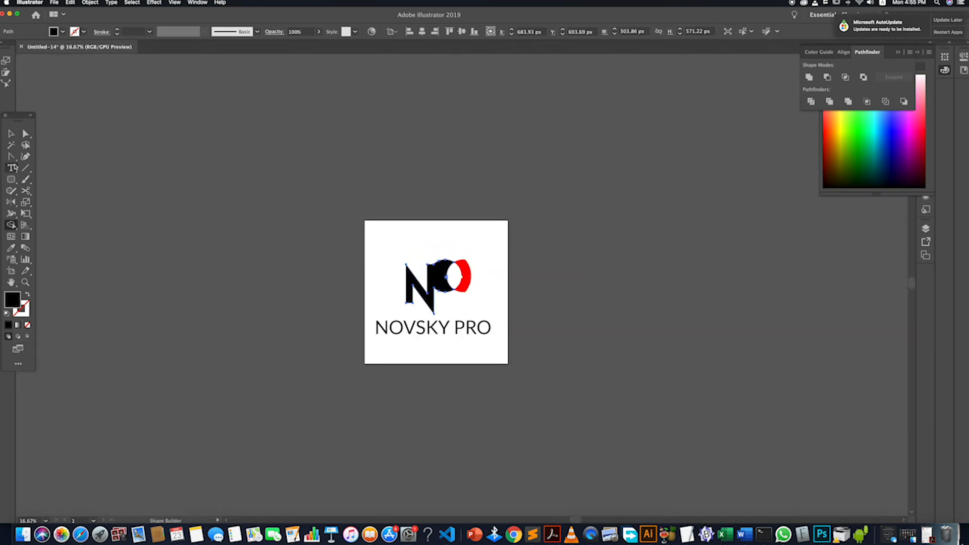
click(11, 133)
click(655, 368)
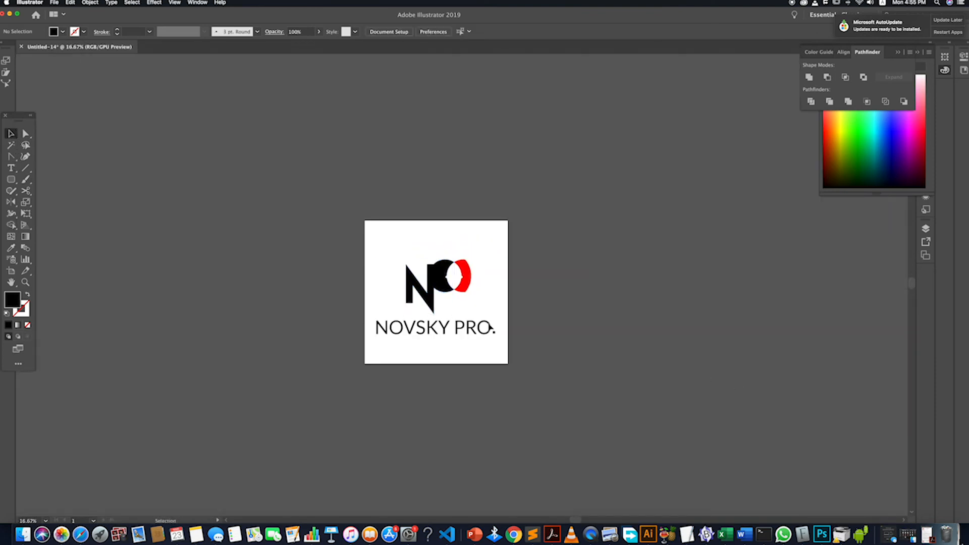
Step: Scale the whole NP symbol down around its centre to about 459 × 384 px and deselect it
drag(449, 330, 389, 265)
drag(471, 259, 460, 268)
click(498, 283)
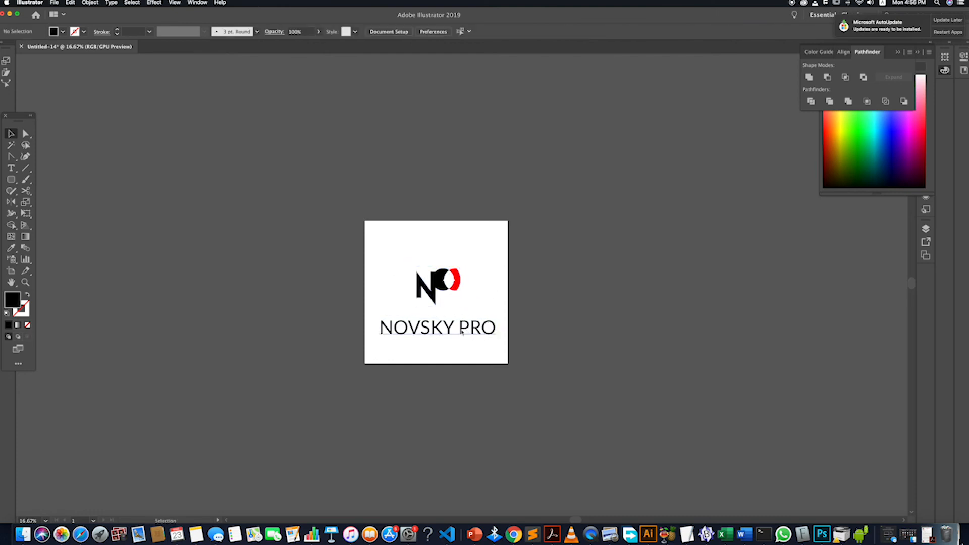
Step: Move the NOVSKY PRO text up close beneath the symbol, centre it horizontally, and deselect it
mouse_move(461, 331)
mouse_down()
mouse_move(461, 317)
mouse_move(459, 327)
mouse_move(446, 320)
mouse_up()
click(475, 345)
scroll(454, 333, right, 2)
click(450, 347)
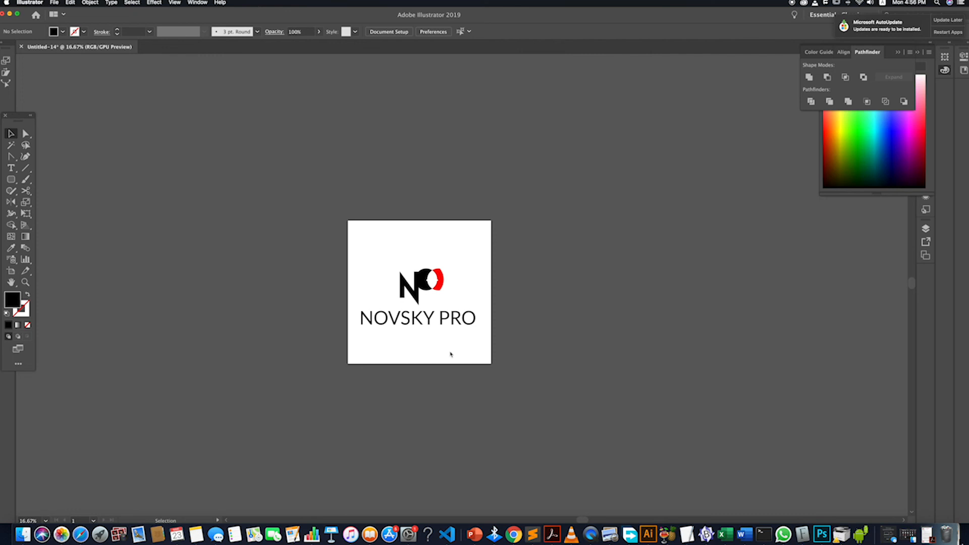
Step: Examine the balance of symbol and text at several zoom levels
scroll(443, 328, right, 3)
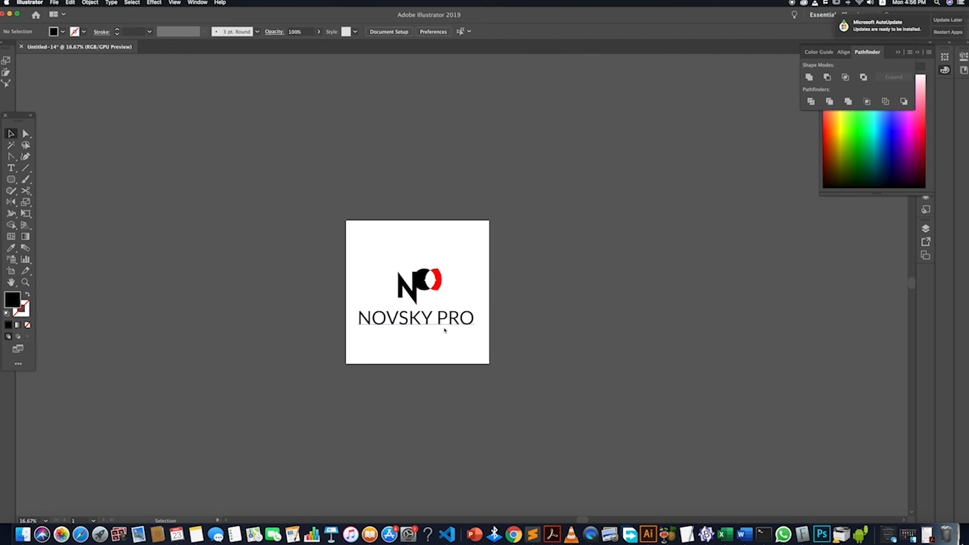
scroll(386, 322, up, 1)
scroll(386, 322, down, 1)
scroll(368, 307, down, 1)
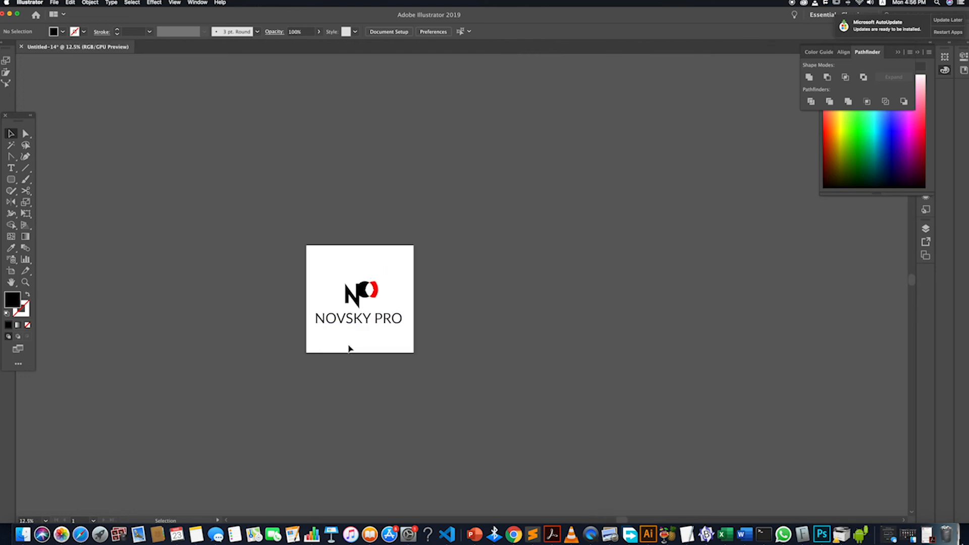
scroll(360, 339, up, 5)
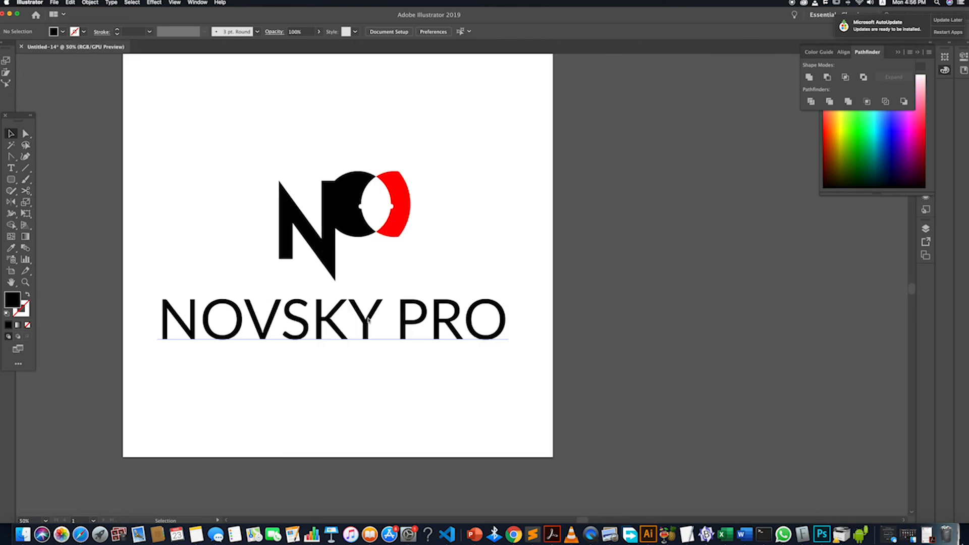
scroll(368, 320, down, 2)
scroll(368, 320, down, 1)
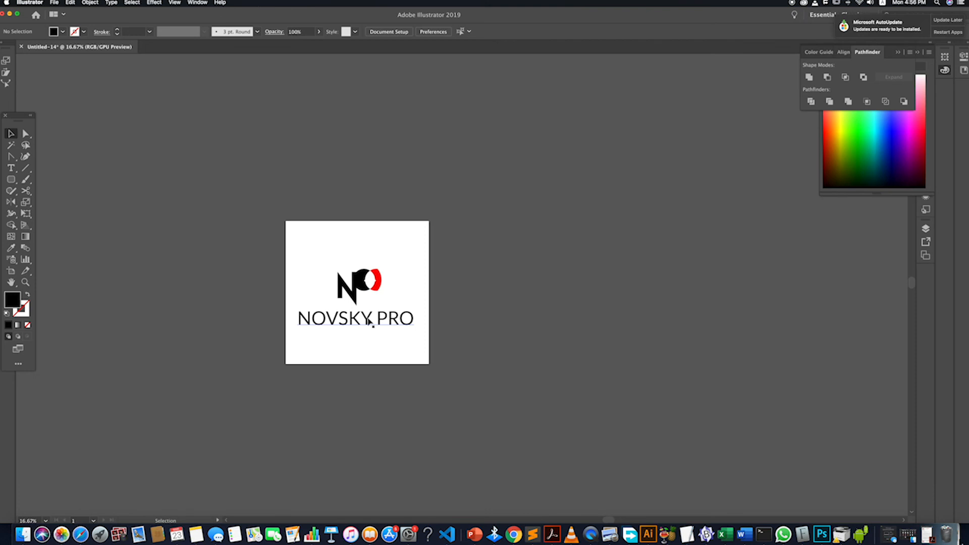
scroll(370, 321, up, 1)
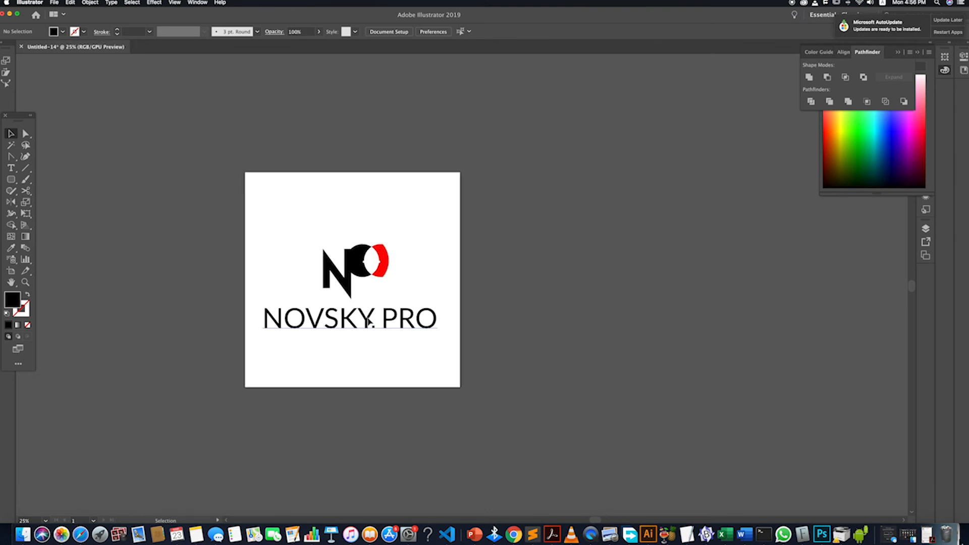
scroll(370, 322, down, 1)
Step: Tighten the tracking of the NOVSKY PRO text to about -22
click(356, 321)
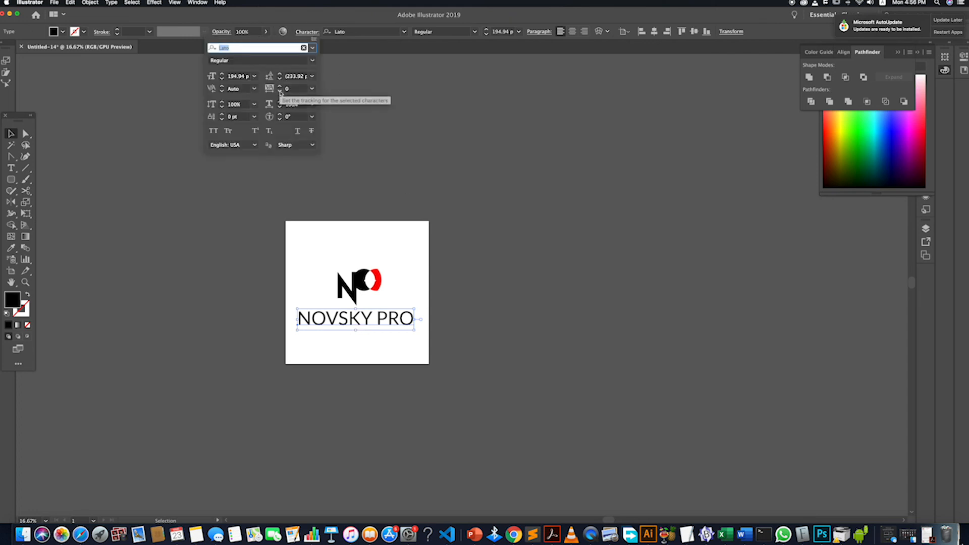
click(280, 90)
click(280, 92)
click(280, 91)
click(280, 91)
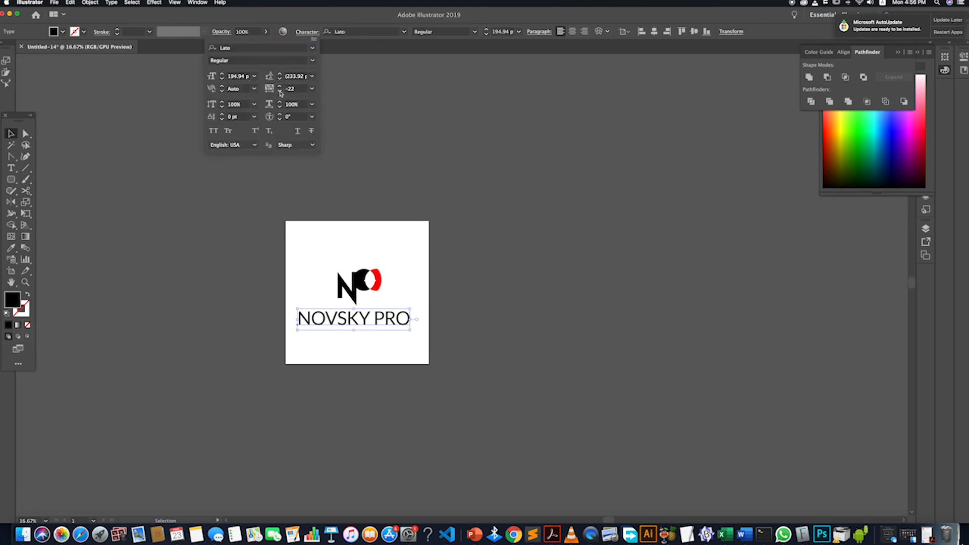
click(280, 92)
Step: Move the NOVSKY PRO text slightly right to recentre it under the symbol and deselect it
click(10, 135)
click(267, 274)
drag(367, 326, 368, 323)
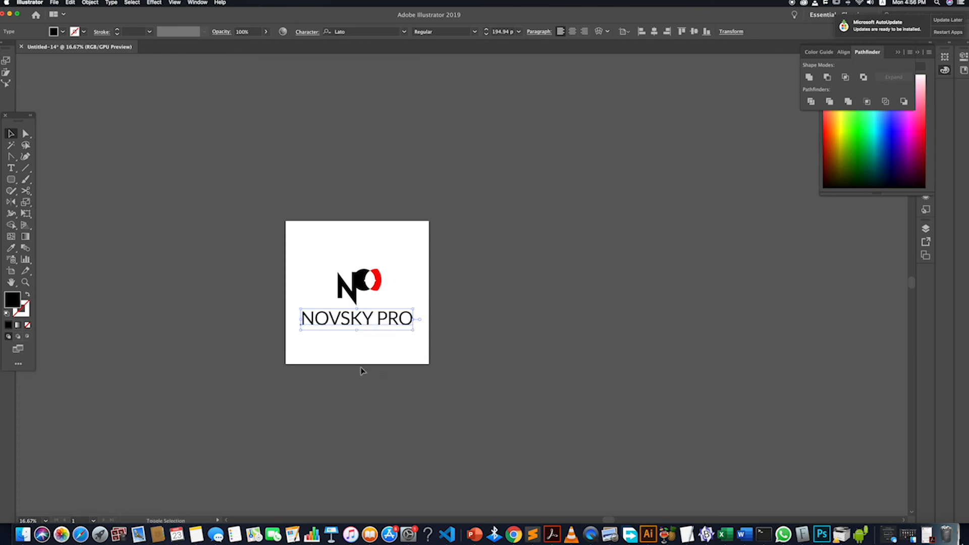
click(363, 374)
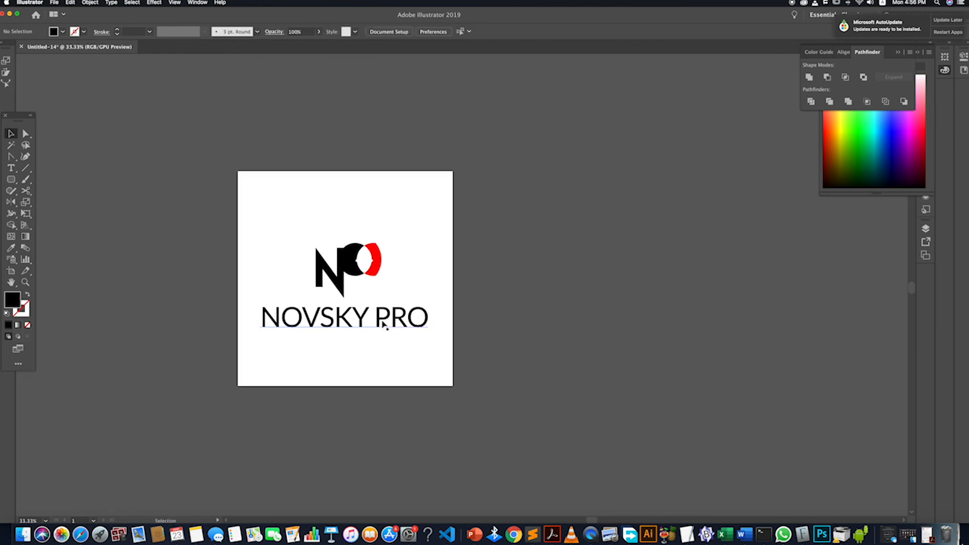
Step: Duplicate the artboard with its artwork beside the original using the Artboard tool, and return to the Selection tool
key(shift+o)
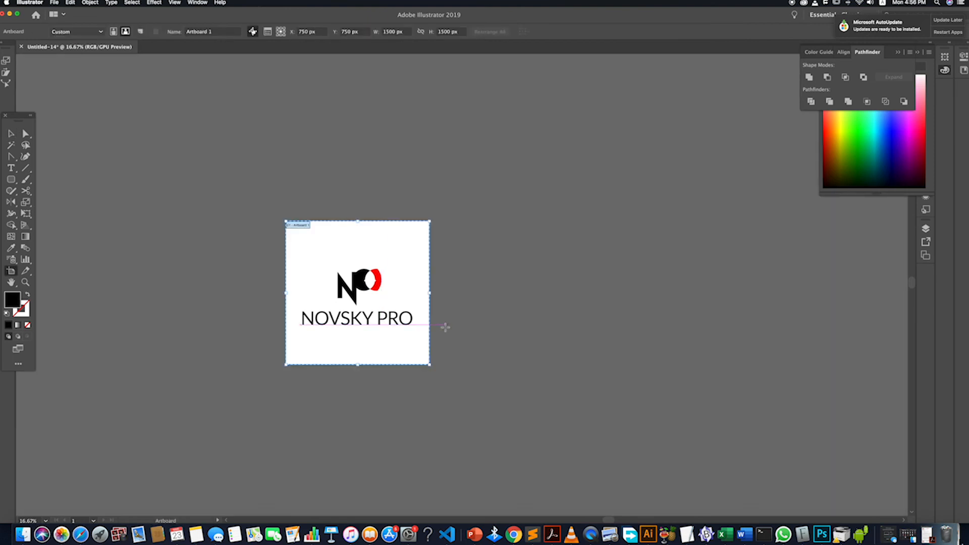
drag(357, 310, 508, 310)
click(11, 133)
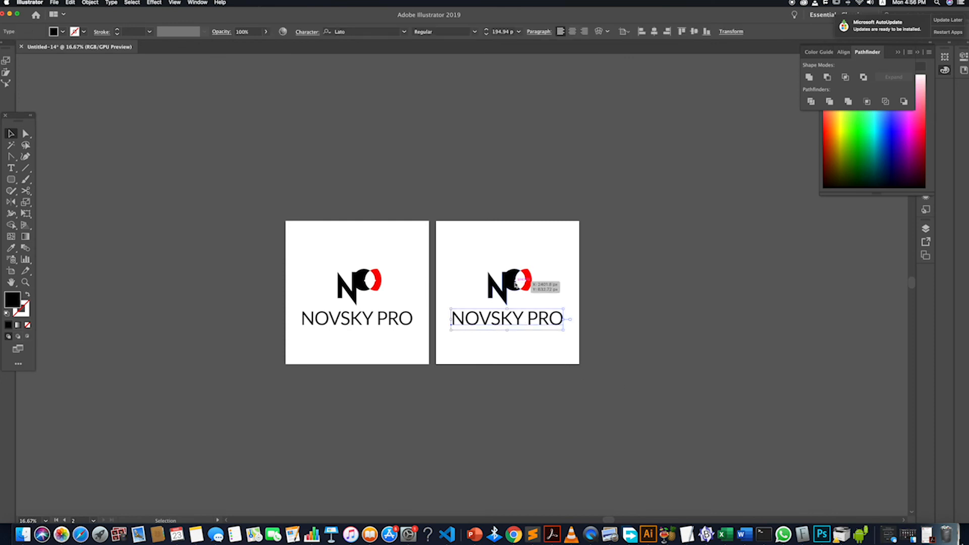
click(532, 286)
click(540, 288)
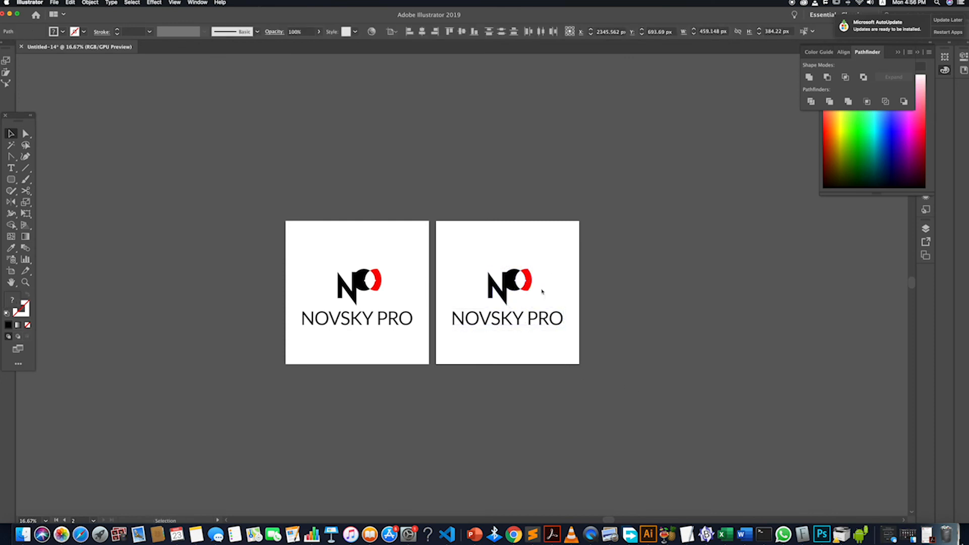
click(530, 282)
shift+click(511, 287)
click(379, 285)
click(392, 298)
click(329, 274)
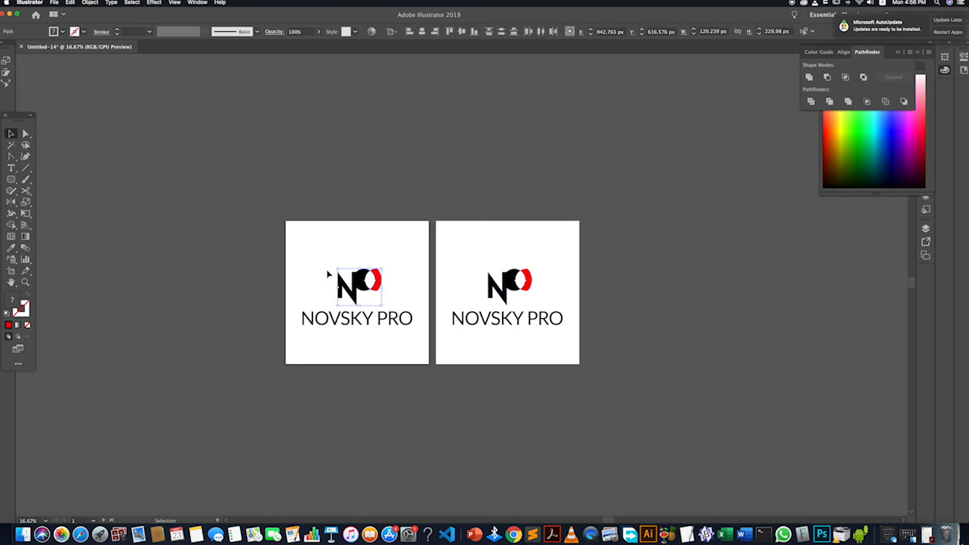
click(346, 277)
click(328, 274)
click(310, 255)
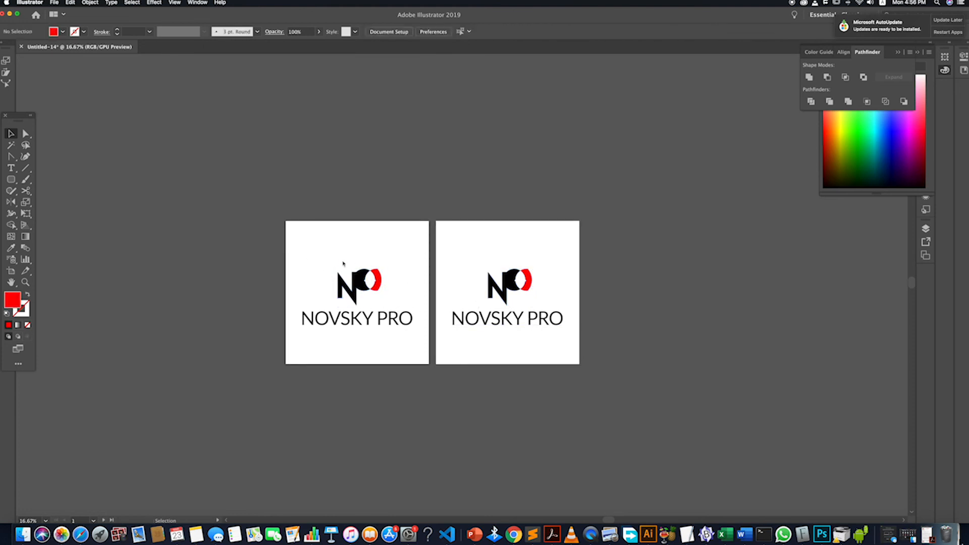
click(365, 277)
click(402, 281)
Step: Group the merged N shape and the red crescent of the symbol on the second artboard, and deselect
click(490, 274)
drag(490, 274, 443, 244)
click(561, 289)
click(530, 282)
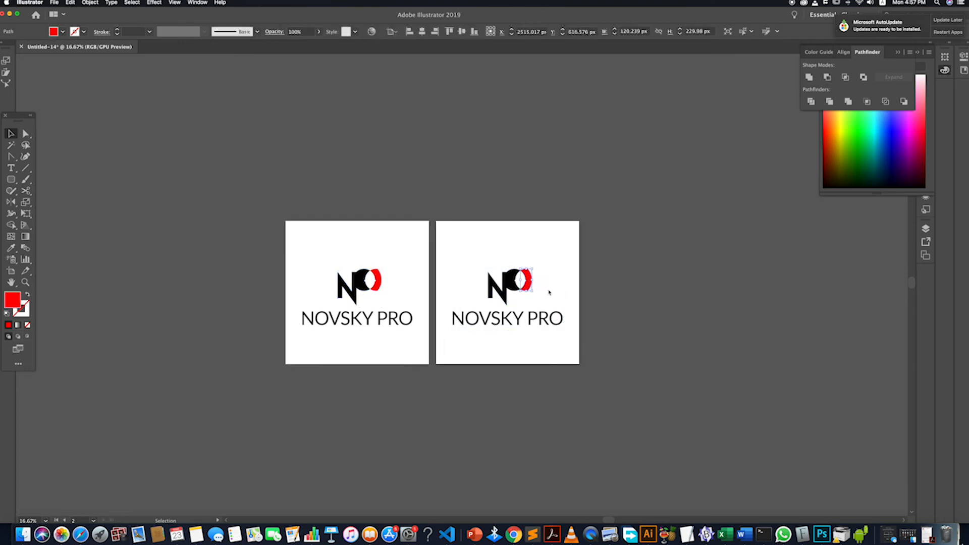
drag(551, 303, 478, 275)
key(super+g)
click(627, 343)
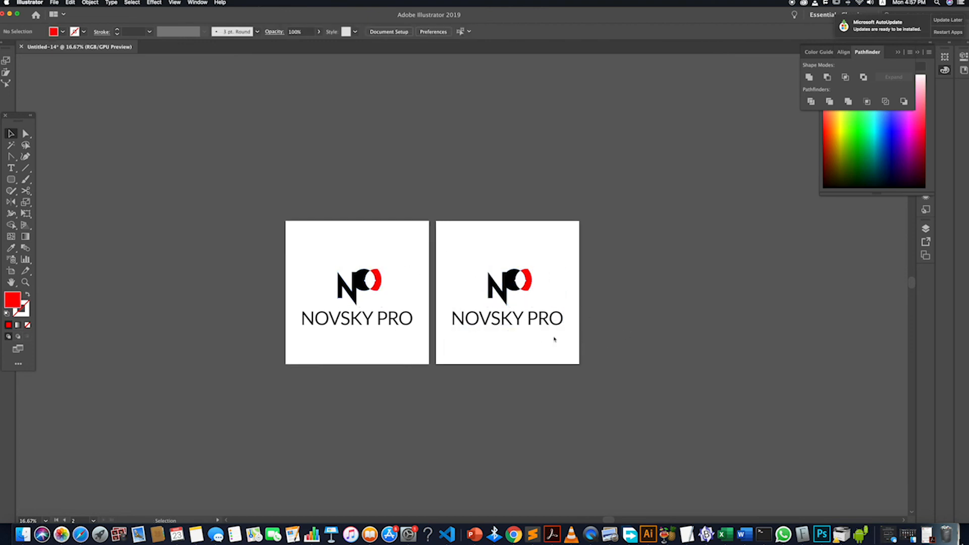
Step: Draw a red 1500 × 1500 px rectangle covering the second artboard and send it to the back
drag(10, 179, 51, 180)
drag(436, 220, 579, 363)
key(v)
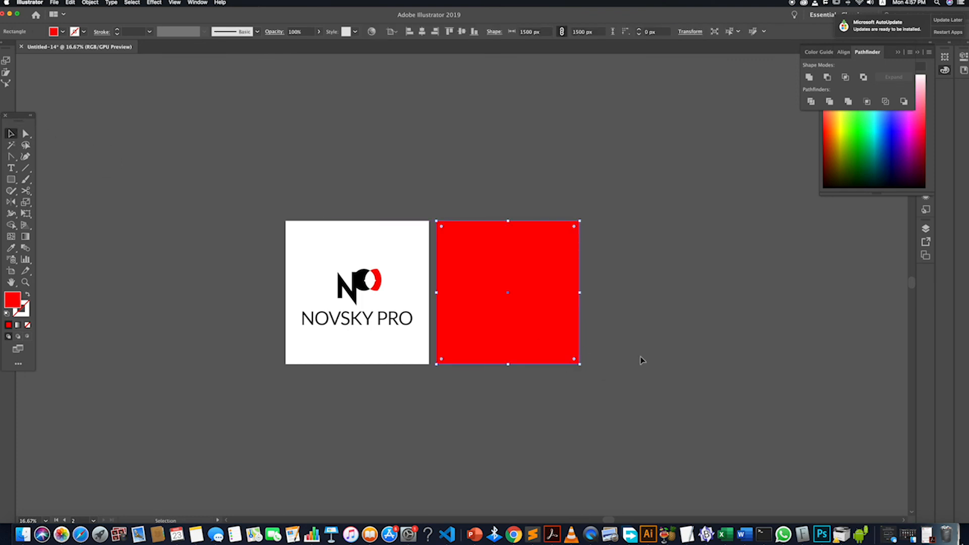
right_click(539, 297)
mouse_move(575, 418)
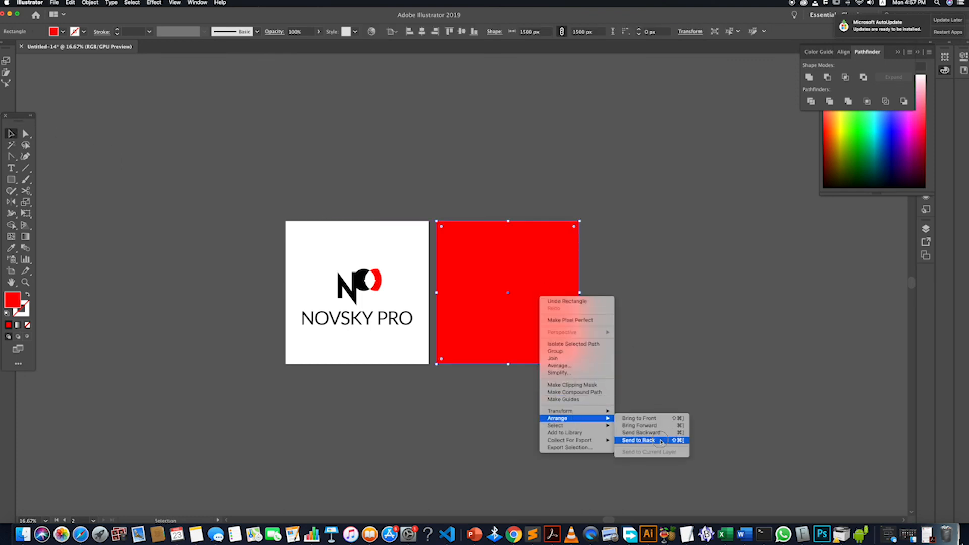
click(660, 440)
click(613, 347)
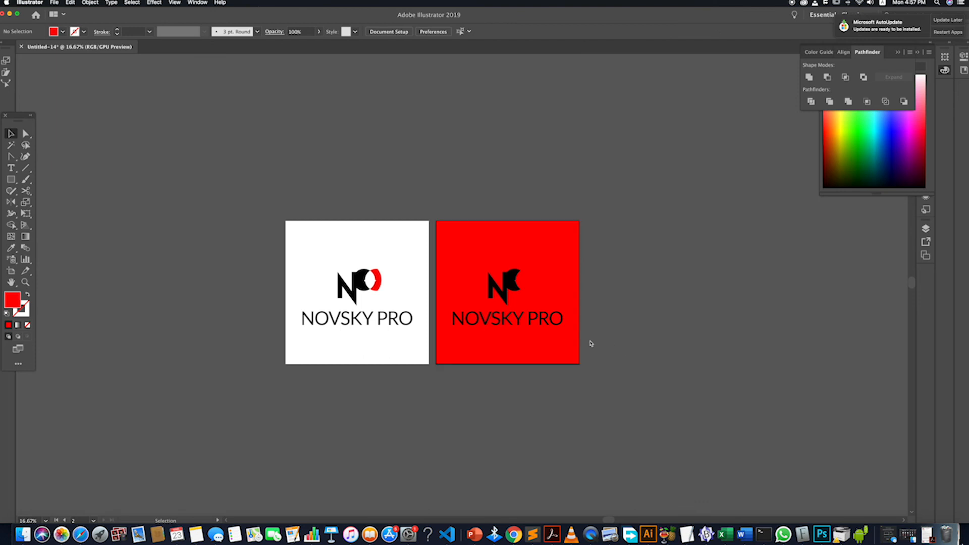
Step: Try the whole symbol and the NOVSKY PRO text in white on the red background, and undo the recolouring
drag(583, 349, 446, 258)
shift+click(550, 250)
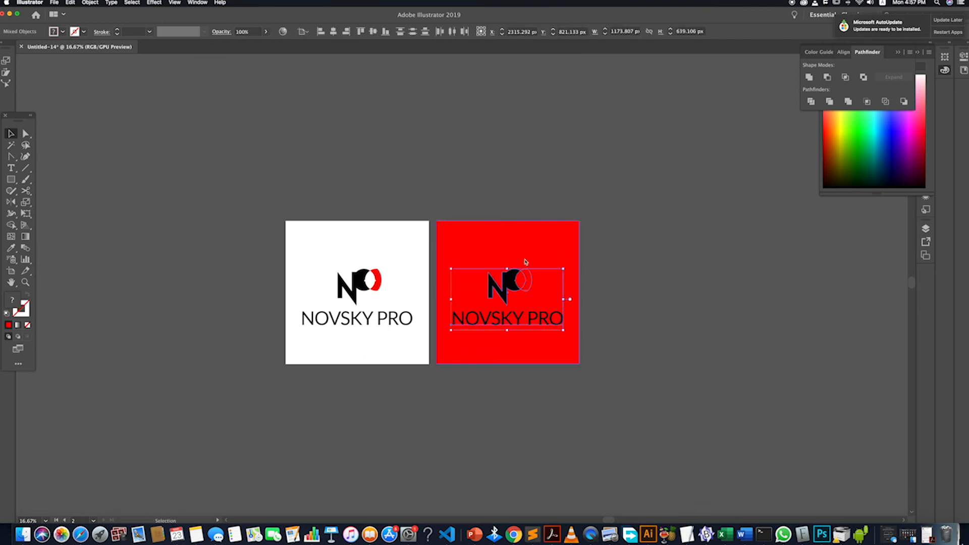
key(i)
click(394, 239)
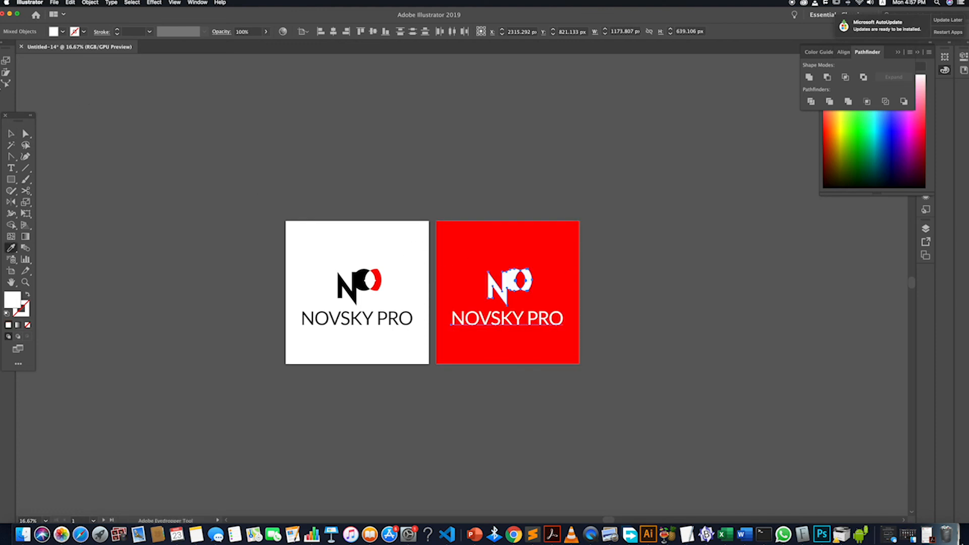
click(10, 133)
click(63, 143)
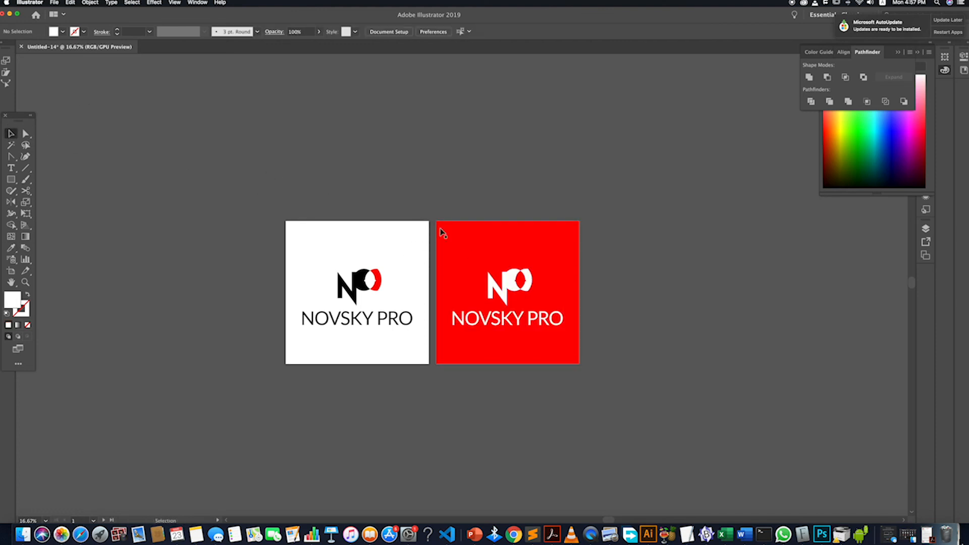
key(a)
key(super+z)
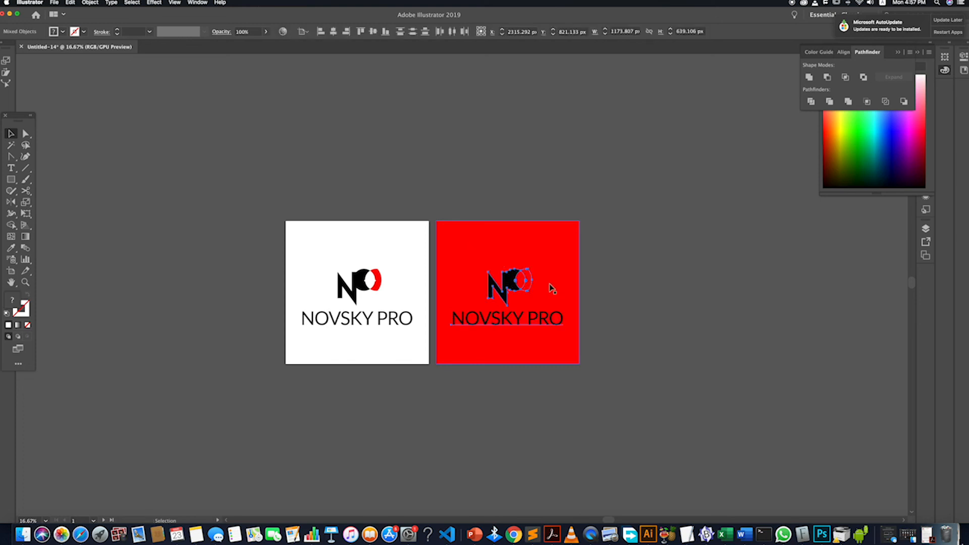
click(622, 302)
Step: Recolour only the outer crescent of the symbol on the red background white with the Eyedropper, and leave group isolation
click(529, 284)
double_click(529, 283)
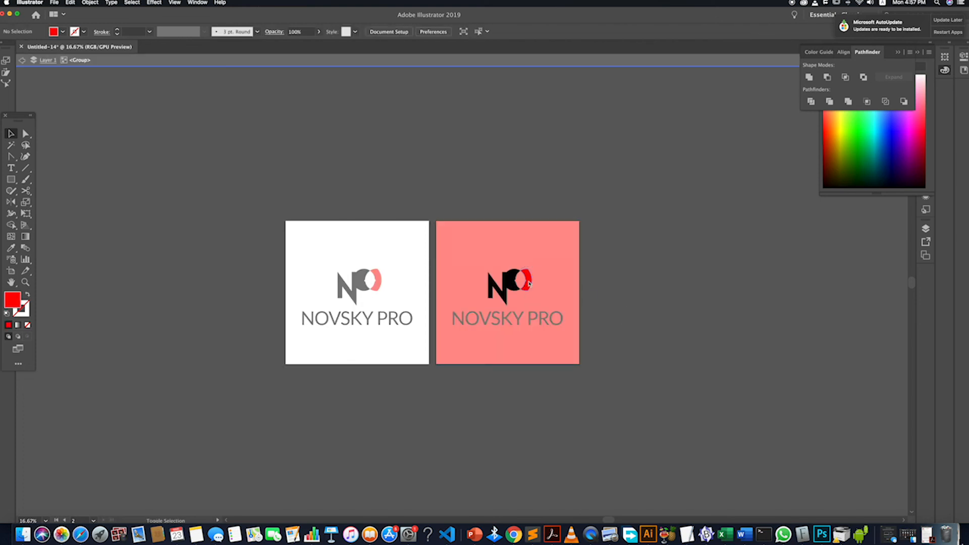
click(530, 283)
key(i)
click(368, 246)
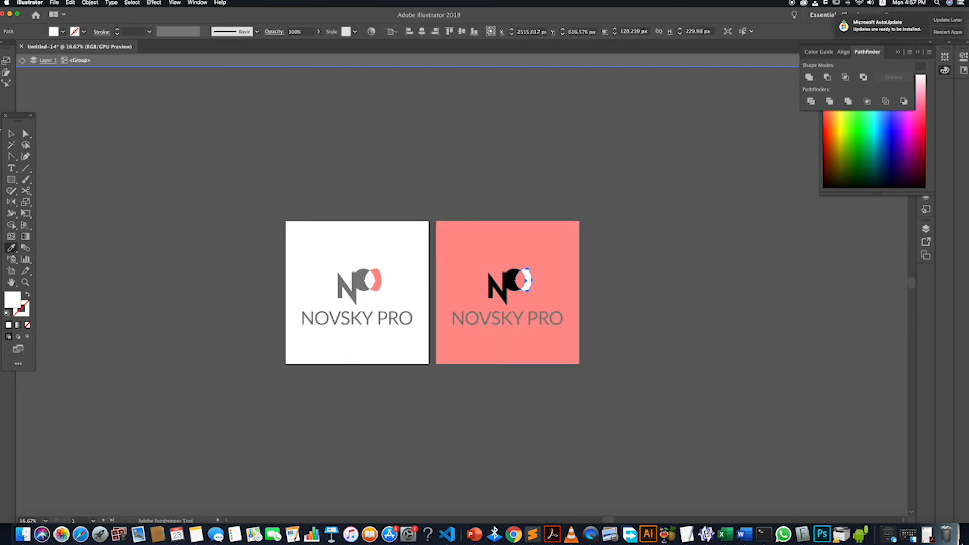
click(11, 133)
double_click(82, 180)
Step: Duplicate the red artboard with its artwork beside it using the Artboard tool, and return to the Selection tool
scroll(599, 360, down, 3)
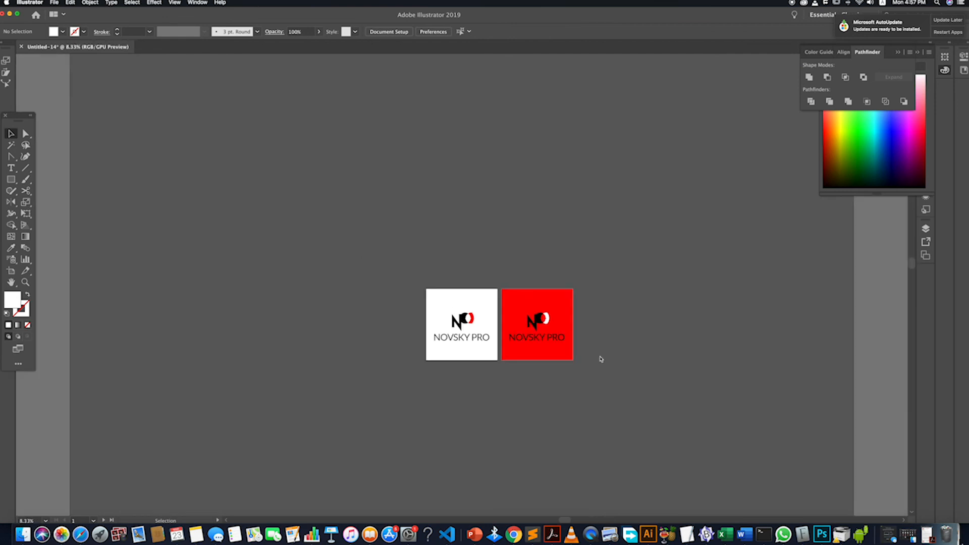
scroll(552, 361, down, 1)
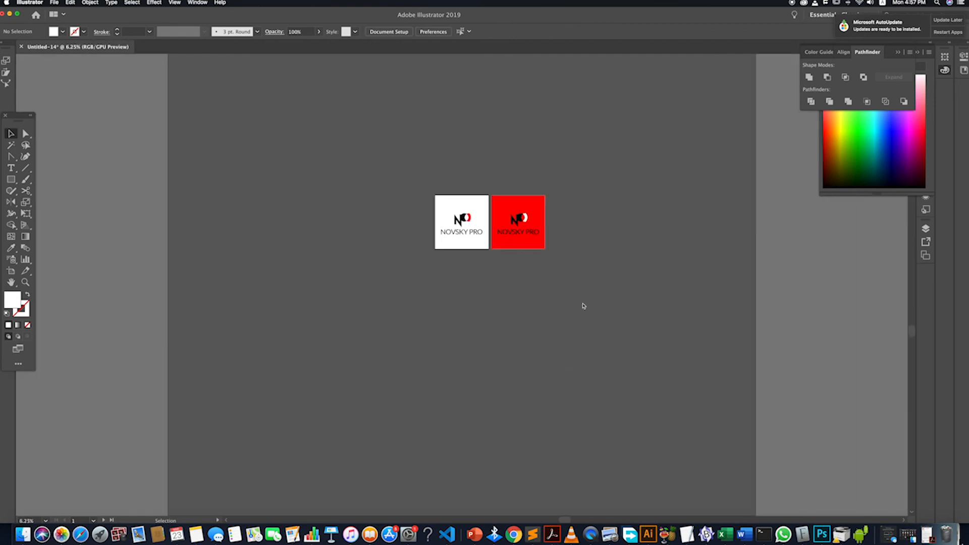
scroll(499, 228, up, 3)
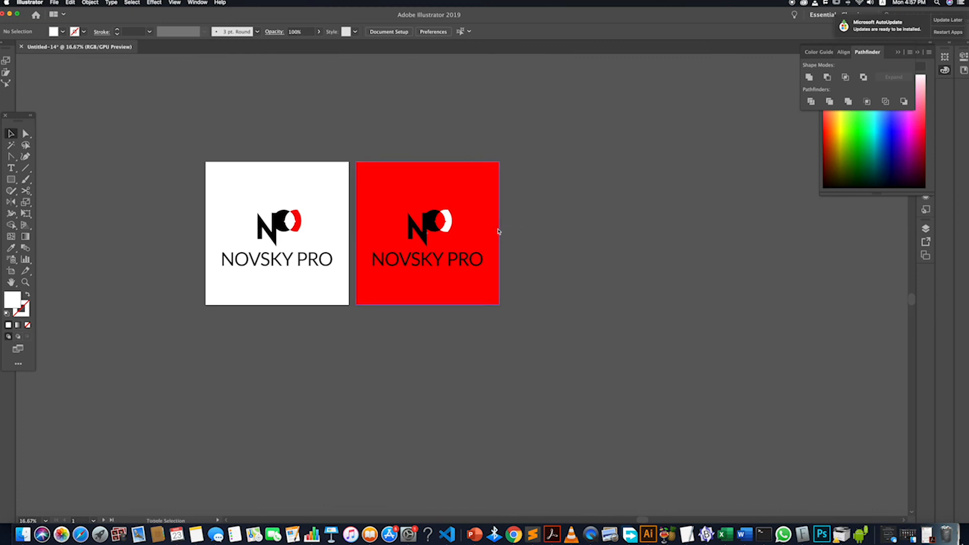
scroll(498, 232, left, 5)
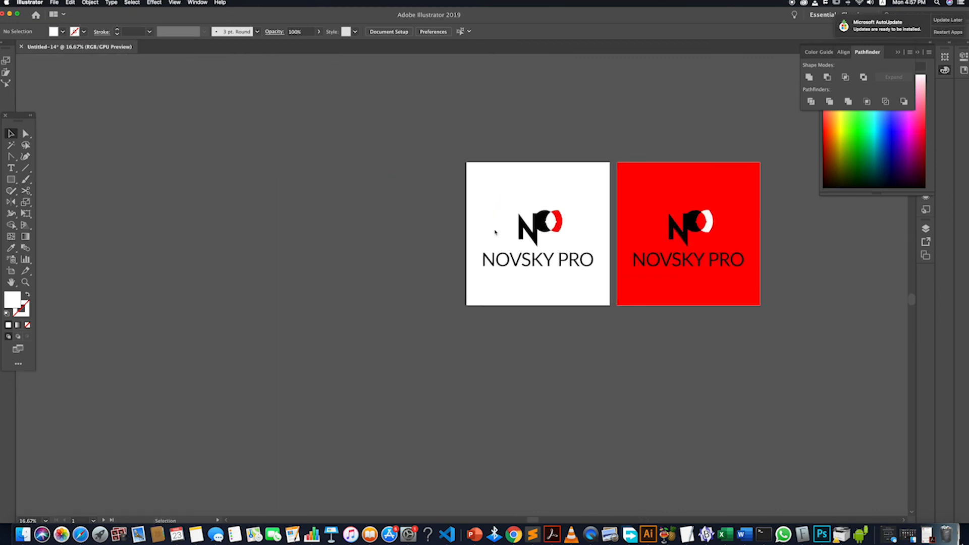
scroll(495, 232, right, 4)
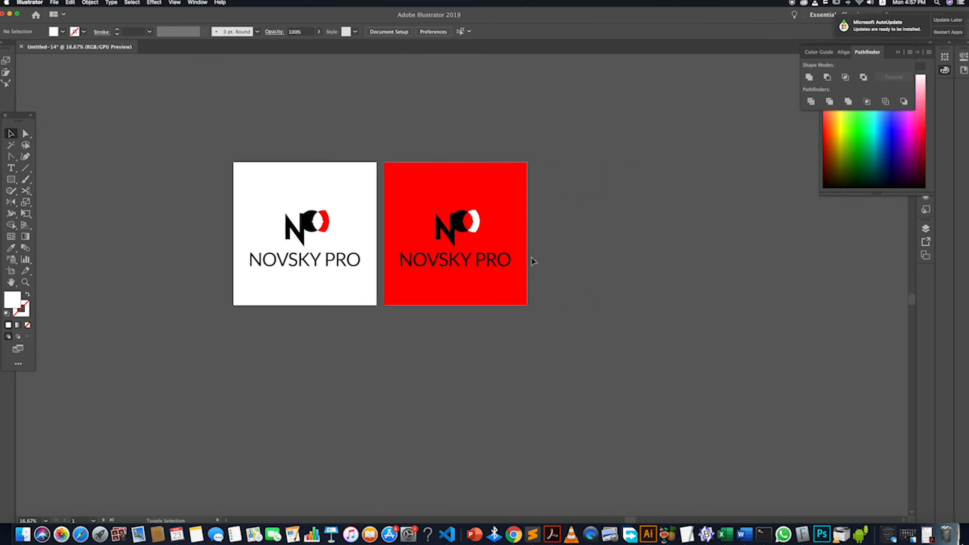
key(shift+o)
drag(459, 234, 622, 258)
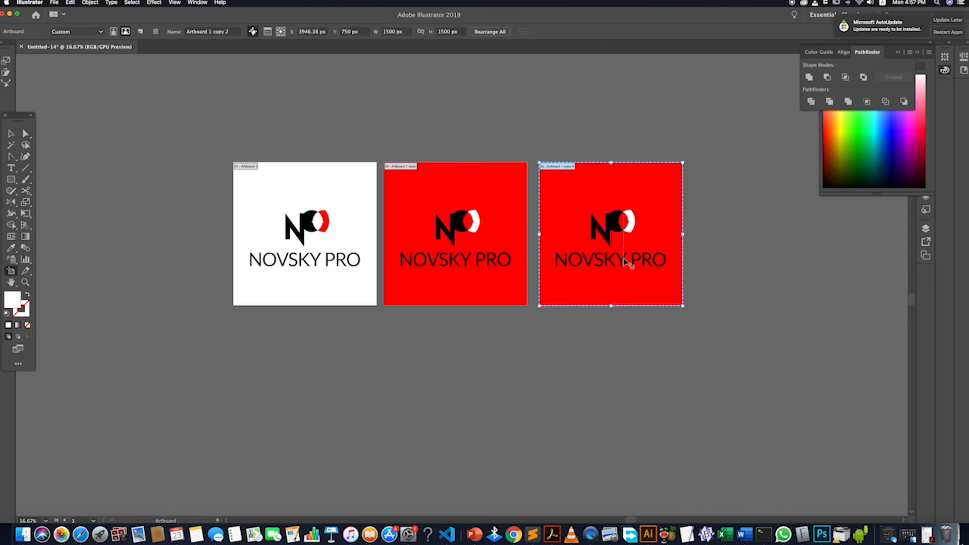
click(10, 133)
Step: Recolour the background rectangle of the third artboard black by sampling the black N, and deselect it
drag(675, 376, 670, 302)
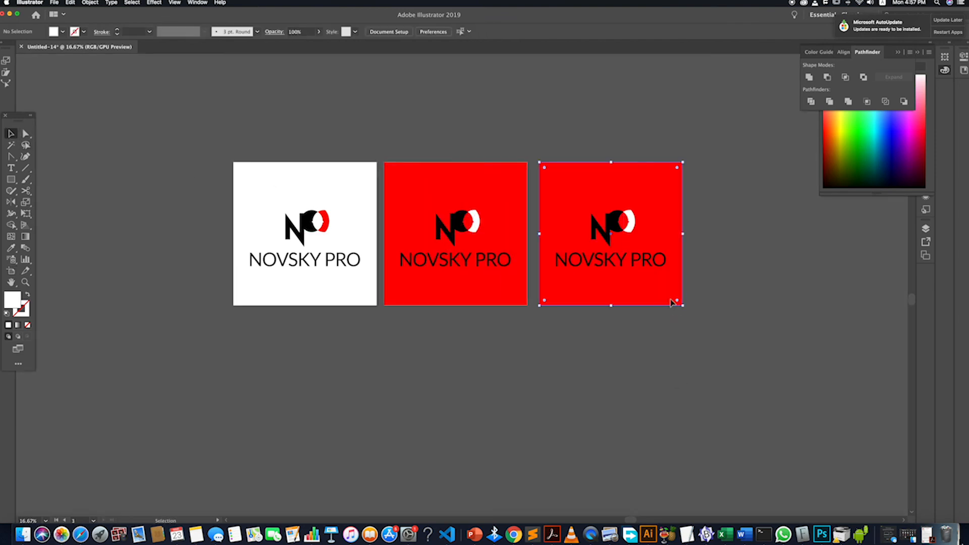
key(i)
click(451, 234)
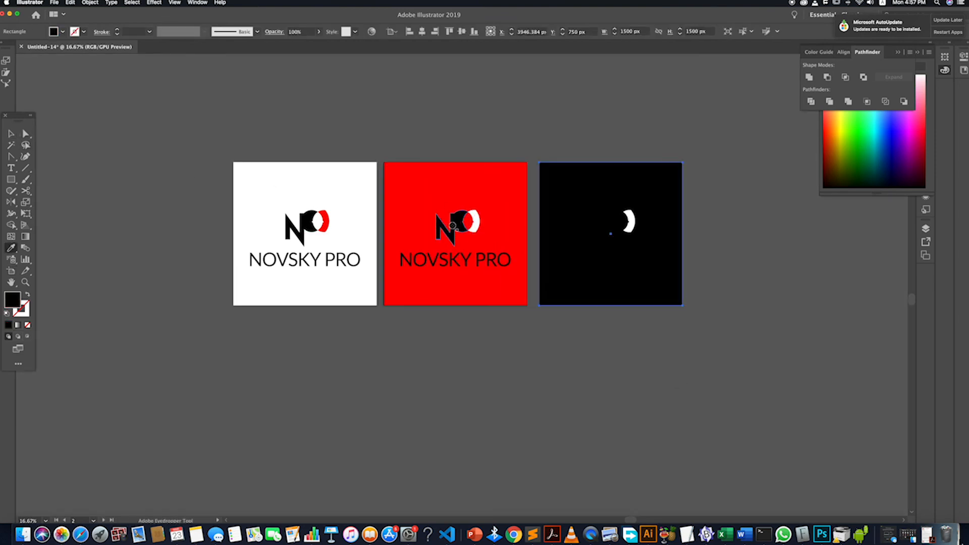
click(11, 133)
click(476, 361)
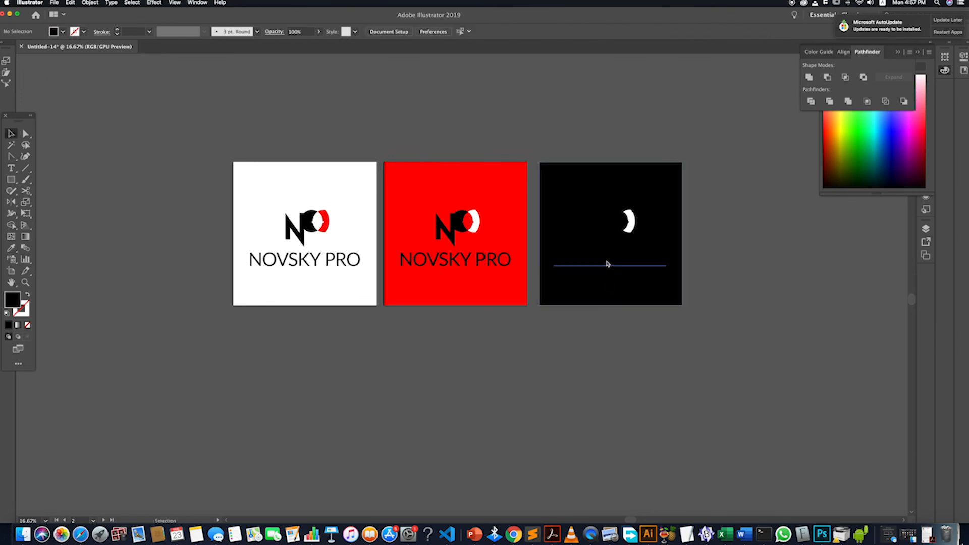
Step: Recolour the symbol and the NOVSKY PRO text on the black background white with the Eyedropper, and deselect them
click(611, 263)
shift+click(605, 232)
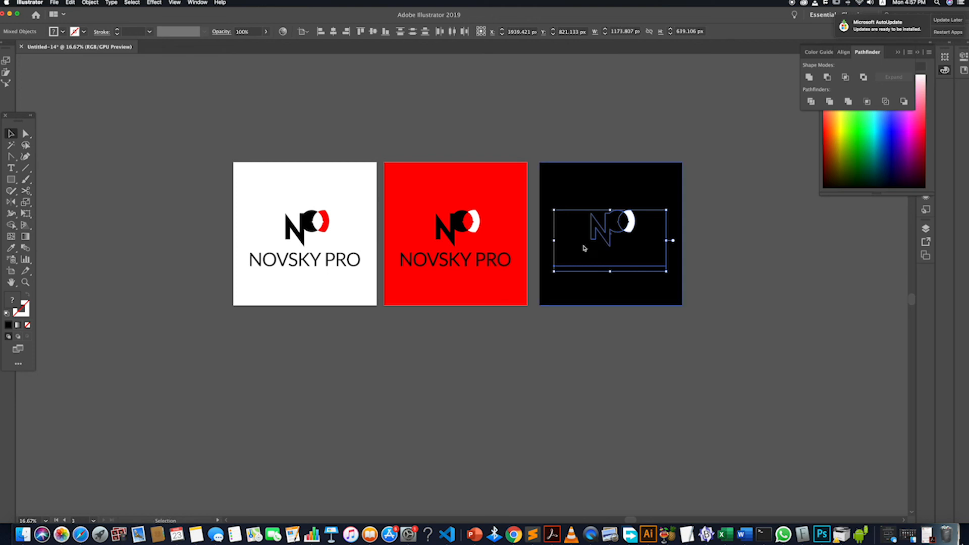
key(i)
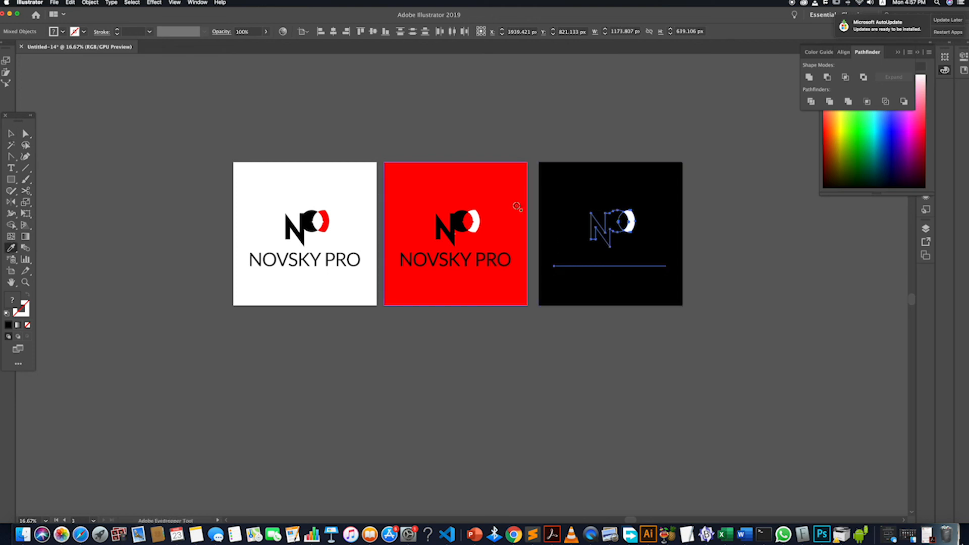
click(339, 194)
click(10, 133)
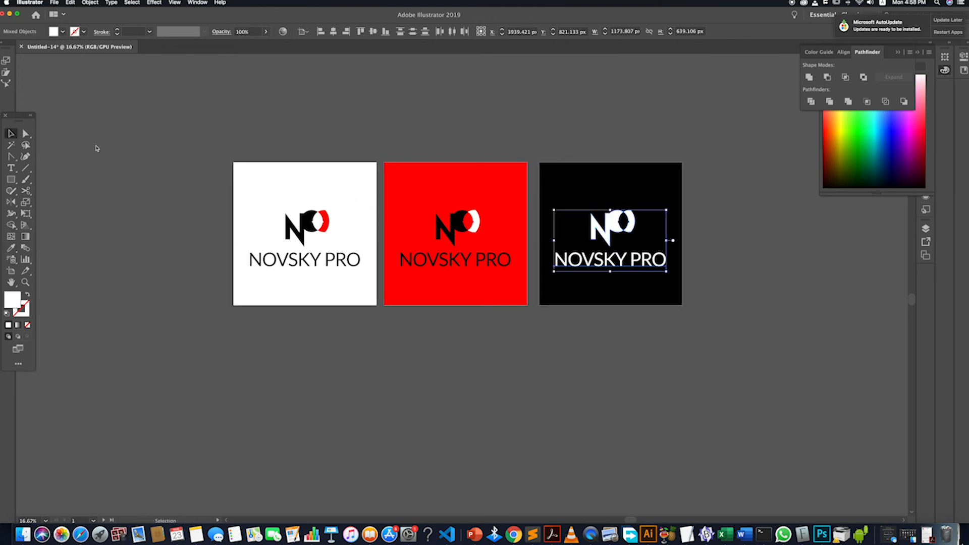
click(755, 263)
Step: Recolour the outer crescent on the black artboard red by sampling the red background, and leave group isolation
double_click(633, 228)
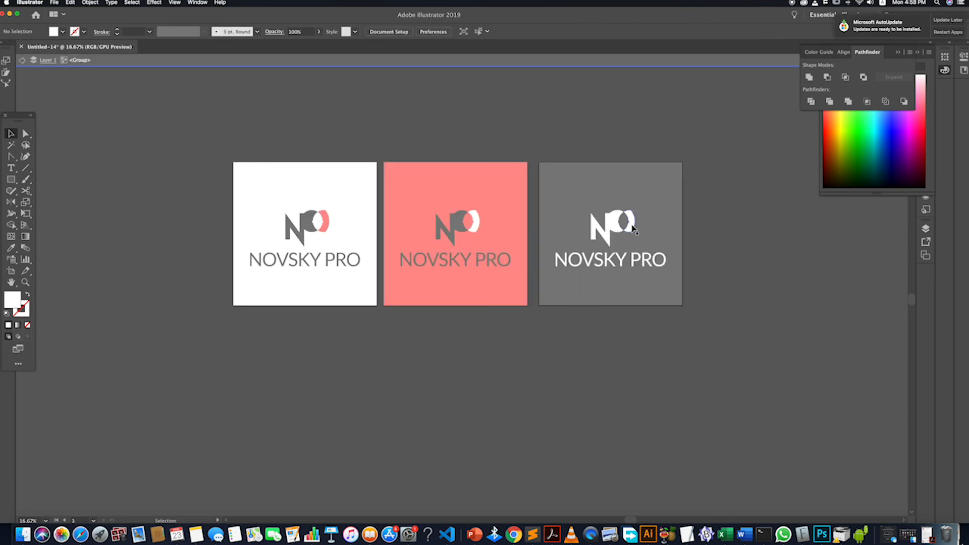
click(634, 228)
key(i)
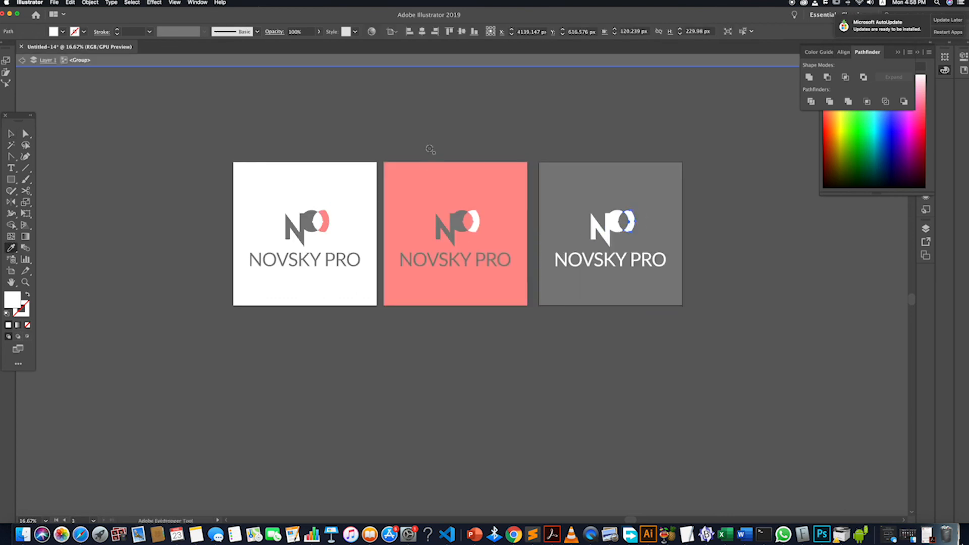
click(422, 181)
click(10, 133)
double_click(136, 207)
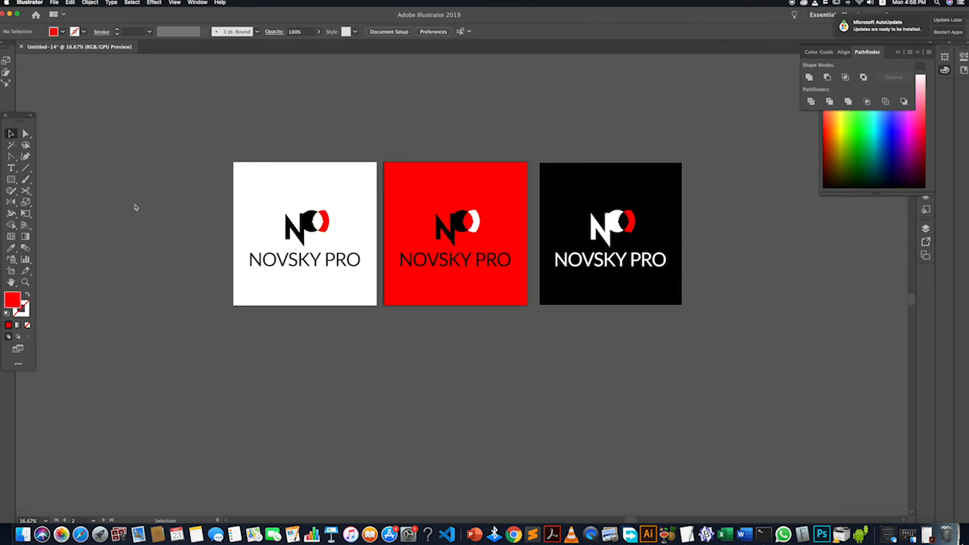